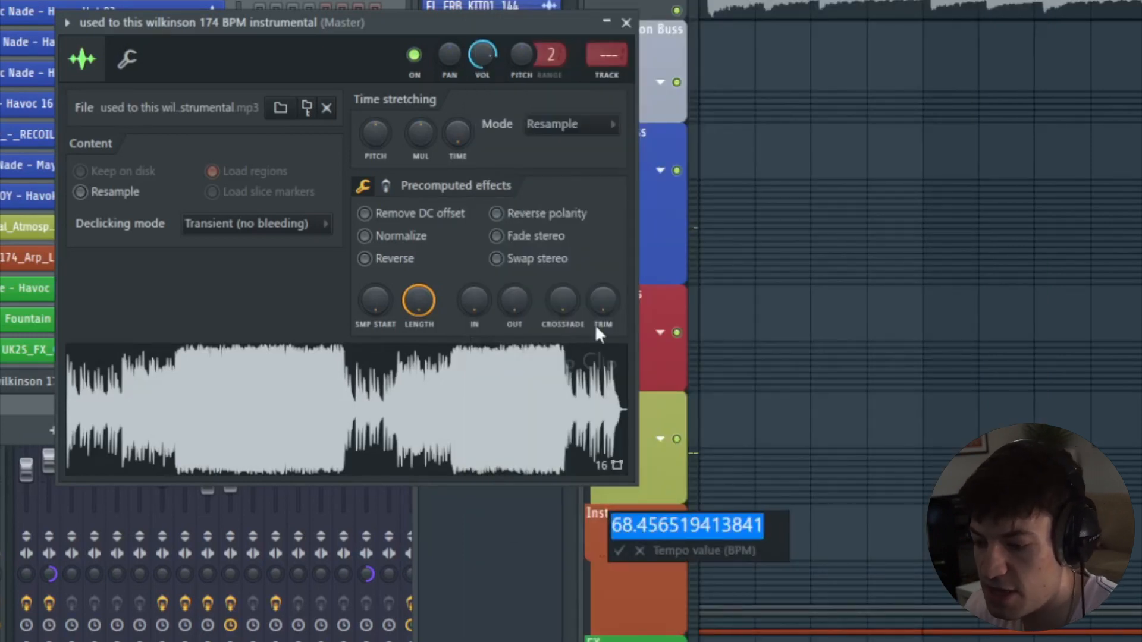
- Set the reference sample's tempo to 174 BPM and its time-stretching mode to e3 generic
{"action": "type", "text": "174"}
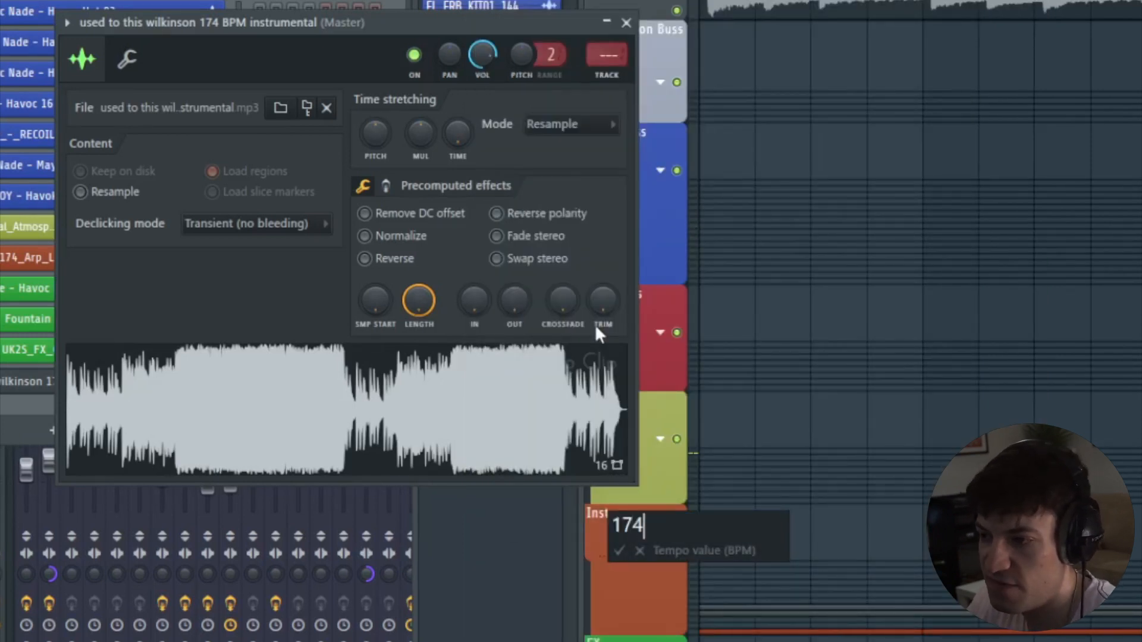
{"action": "key", "text": "Return"}
{"action": "left_click", "coordinate": [555, 126]}
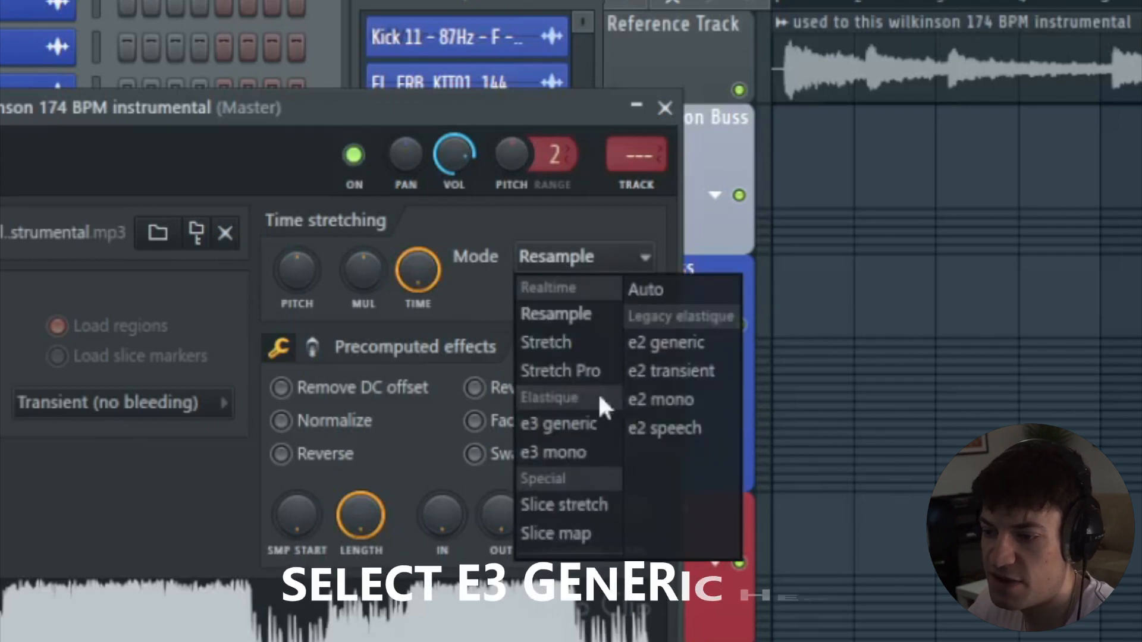
{"action": "left_click", "coordinate": [595, 423]}
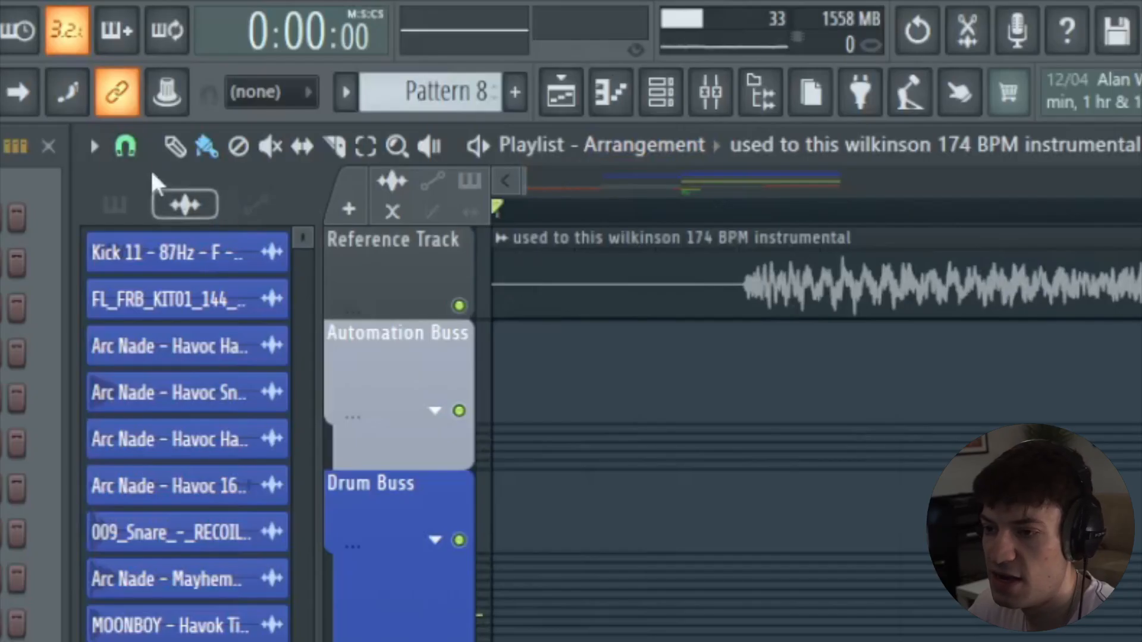
- Trim the silent start off the reference track clip, move the clip to bar 1 and close the sample's settings
{"action": "left_click", "coordinate": [407, 60]}
{"action": "left_click", "coordinate": [156, 246]}
{"action": "left_click_drag", "start_coordinate": [496, 301], "coordinate": [747, 346]}
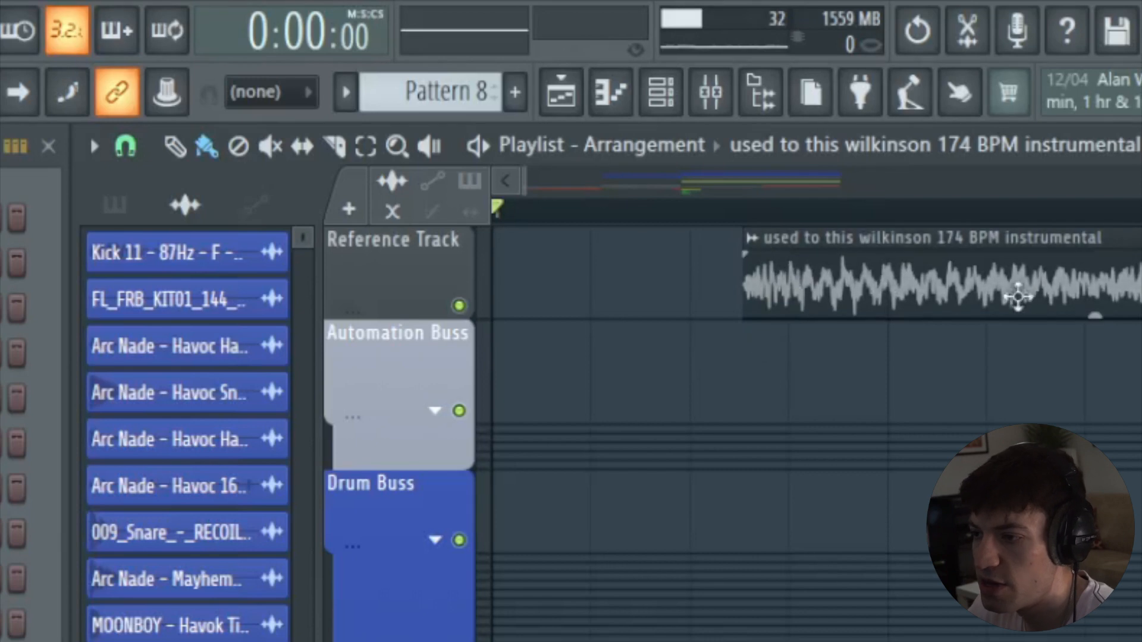
{"action": "left_click_drag", "start_coordinate": [1015, 296], "coordinate": [523, 255]}
{"action": "scroll", "coordinate": [533, 208], "scroll_direction": "down", "scroll_amount": 5}
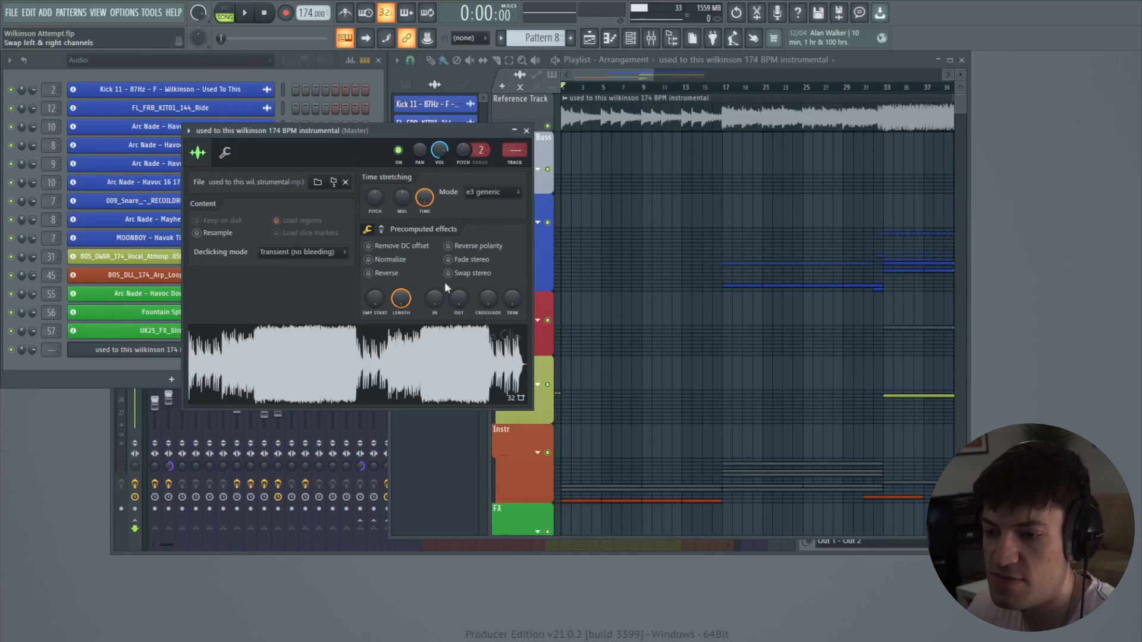
{"action": "left_click", "coordinate": [527, 130]}
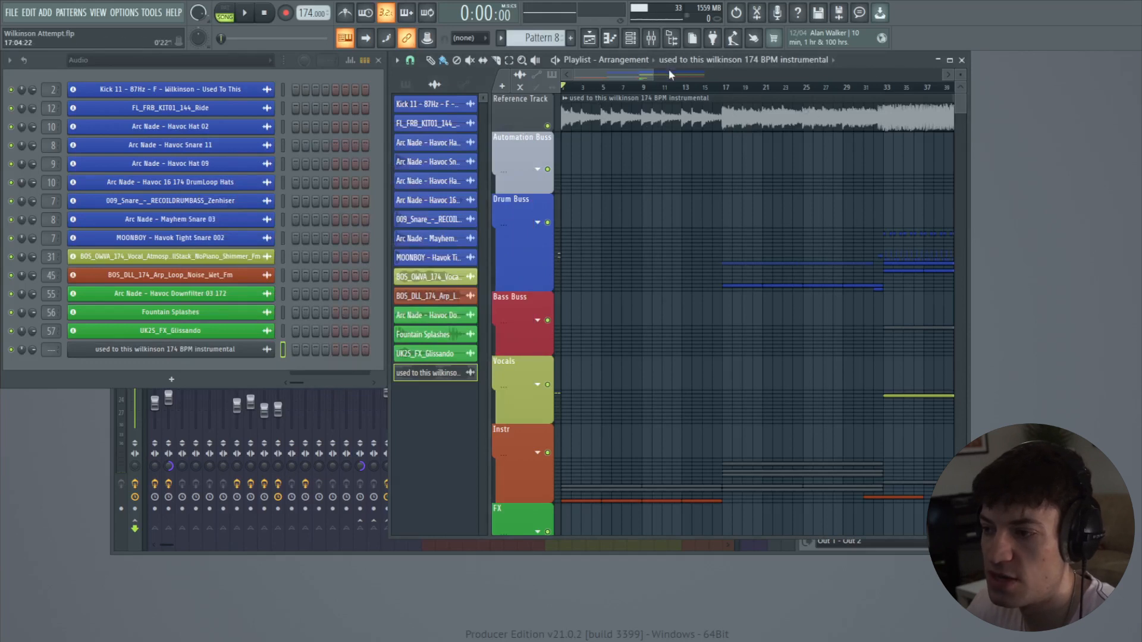
- Add a time marker named Intro at bar 1 of the playlist
{"action": "left_click_drag", "start_coordinate": [655, 73], "coordinate": [636, 74]}
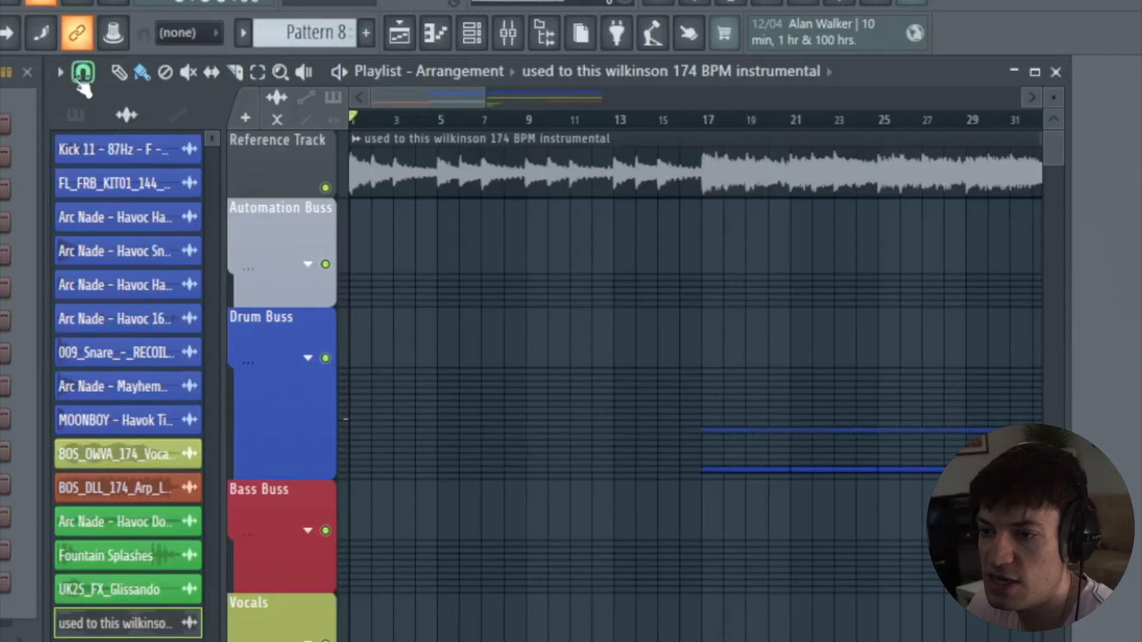
{"action": "left_click", "coordinate": [60, 72]}
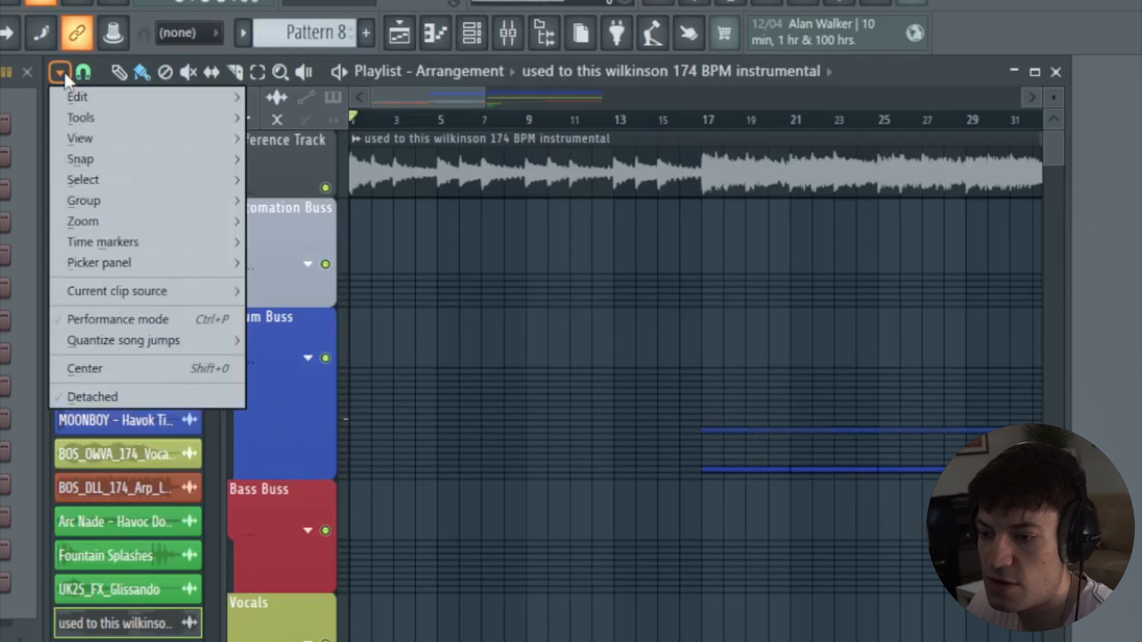
{"action": "mouse_move", "coordinate": [147, 241]}
{"action": "left_click", "coordinate": [348, 246]}
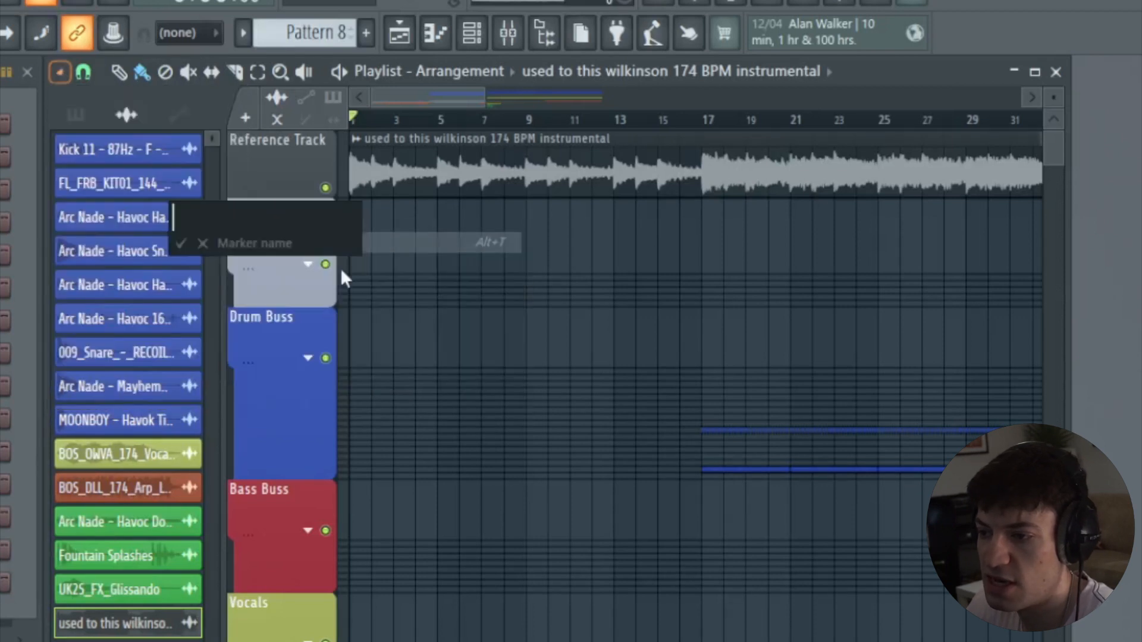
{"action": "type", "text": "Intro"}
{"action": "key", "text": "Return"}
- Add a time marker named Build at bar 17, where the reference waveform gets louder
{"action": "left_click_drag", "start_coordinate": [658, 138], "coordinate": [706, 144]}
{"action": "right_click", "coordinate": [708, 143]}
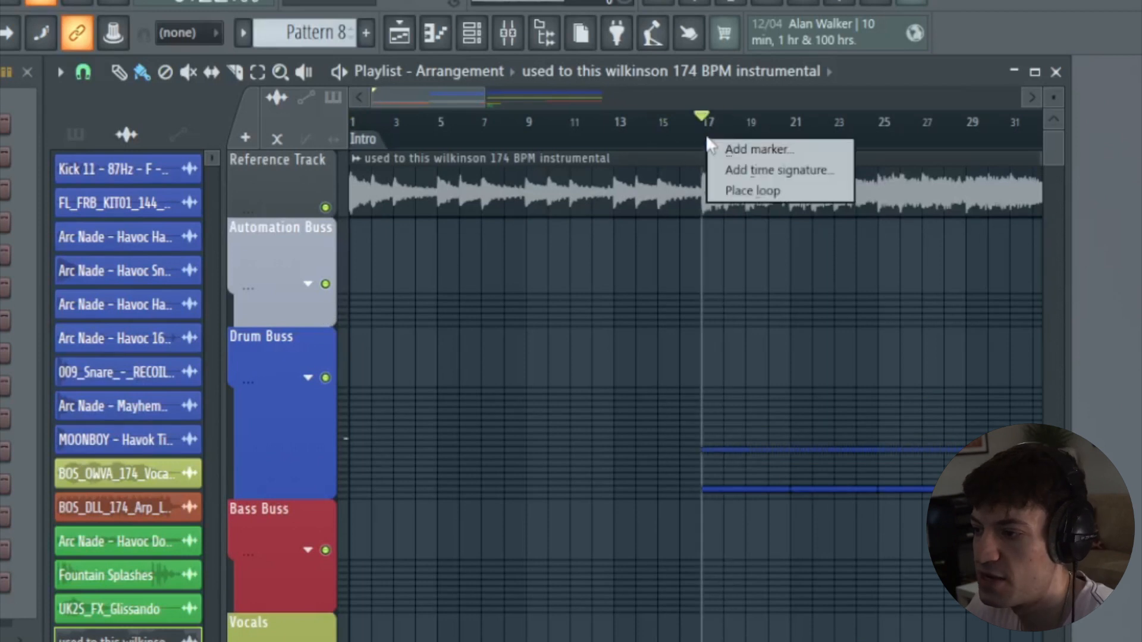
{"action": "left_click", "coordinate": [740, 149]}
{"action": "type", "text": "Build"}
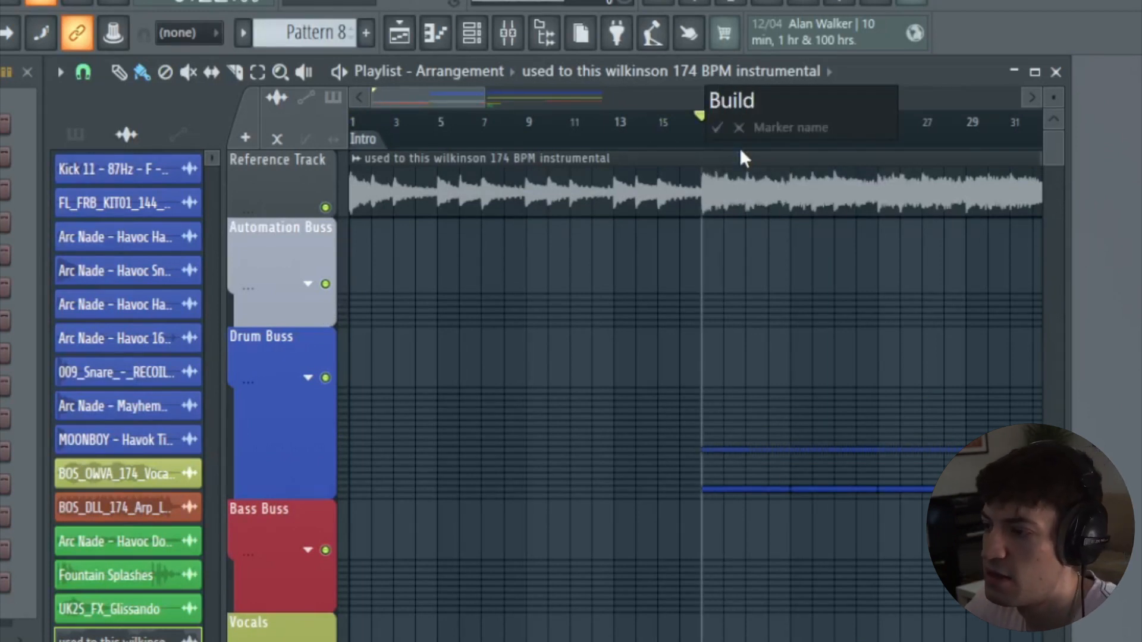
{"action": "key", "text": "Return"}
- Add a time marker named Drop 1 Part 1 at bar 33 of the playlist
{"action": "left_click_drag", "start_coordinate": [488, 92], "coordinate": [696, 127]}
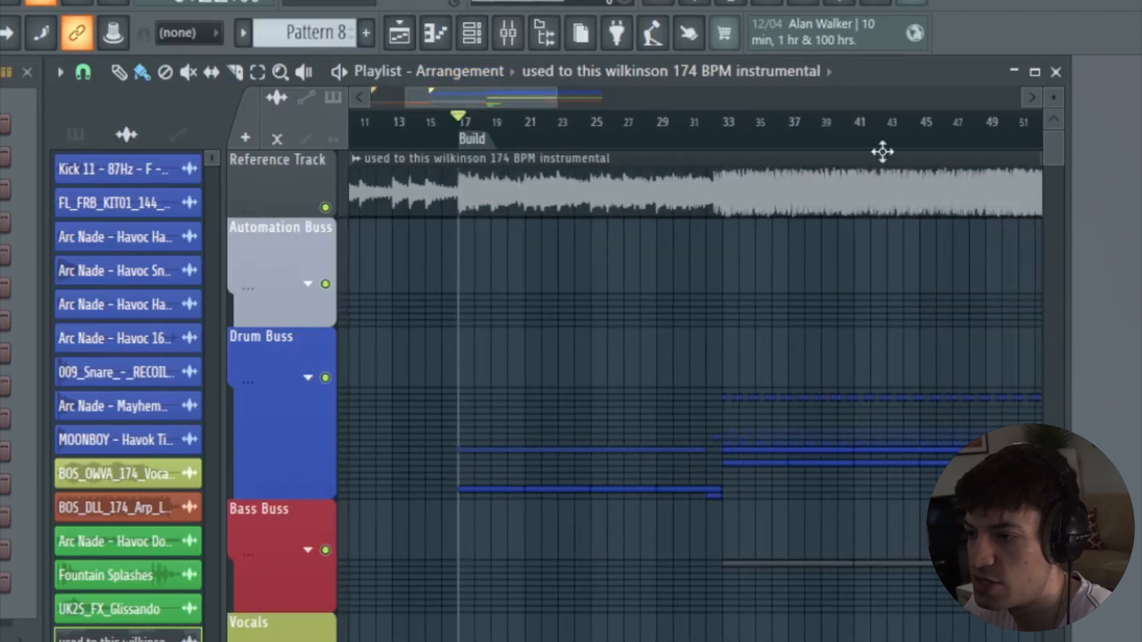
{"action": "left_click", "coordinate": [724, 141]}
{"action": "right_click", "coordinate": [729, 141]}
{"action": "left_click", "coordinate": [744, 148]}
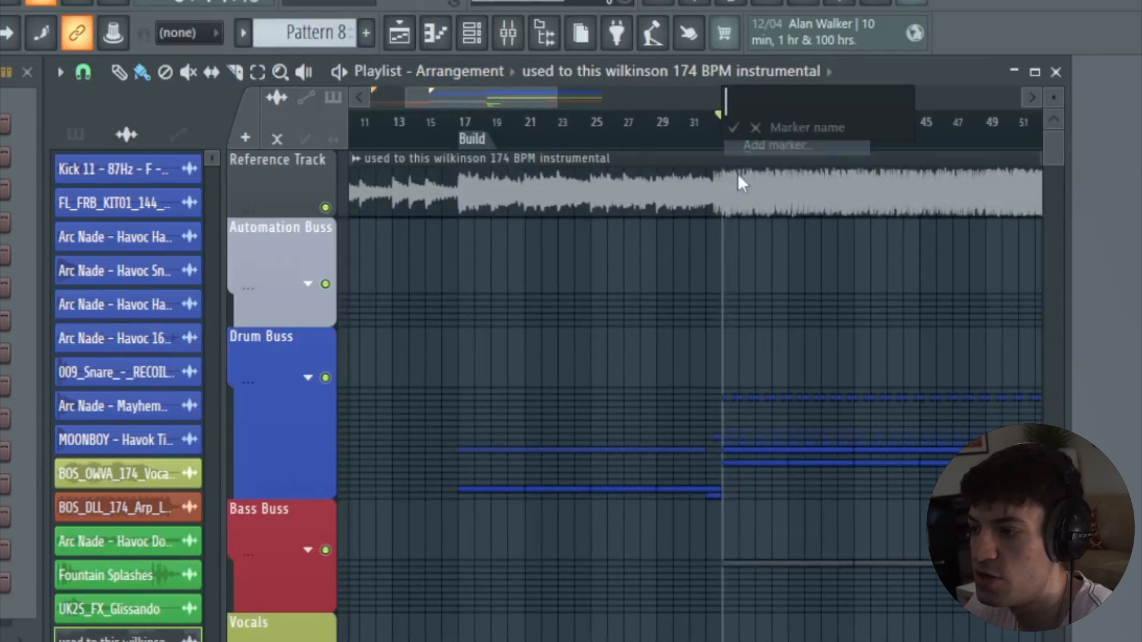
{"action": "type", "text": "Drop 1 Part 1"}
{"action": "key", "text": "Return"}
- Add a time marker named Drop 1 Part 2 at bar 49 of the playlist
{"action": "mouse_move", "coordinate": [486, 103]}
{"action": "left_mouse_down"}
{"action": "mouse_move", "coordinate": [528, 102]}
{"action": "mouse_move", "coordinate": [499, 112]}
{"action": "mouse_move", "coordinate": [517, 149]}
{"action": "mouse_move", "coordinate": [465, 124]}
{"action": "mouse_move", "coordinate": [487, 123]}
{"action": "left_mouse_up"}
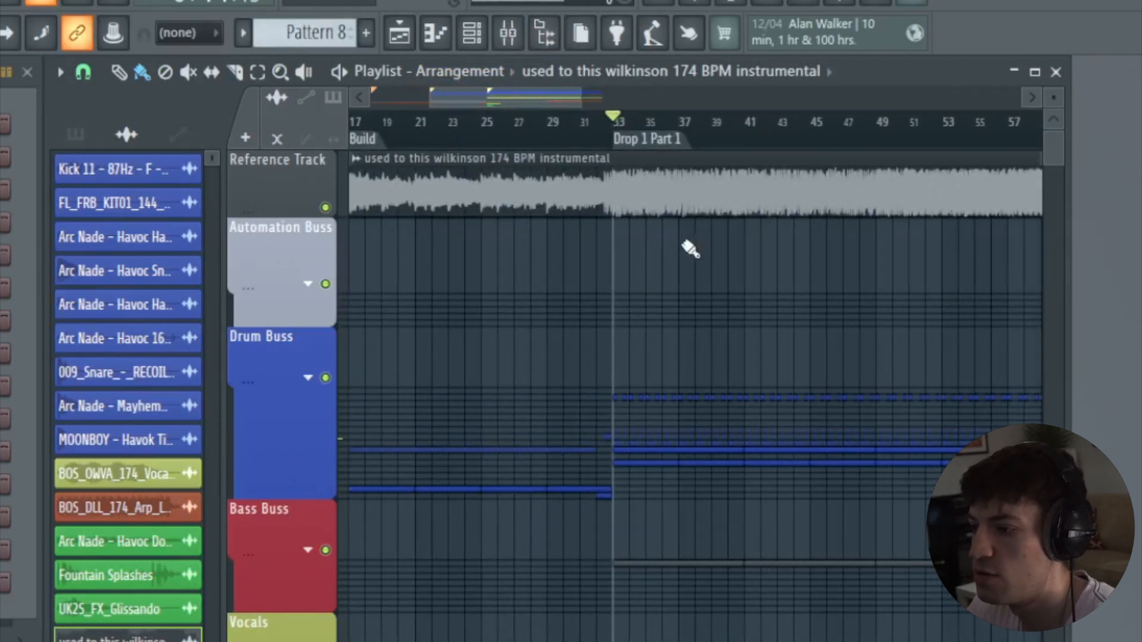
{"action": "left_click", "coordinate": [880, 136]}
{"action": "key", "text": "alt+t"}
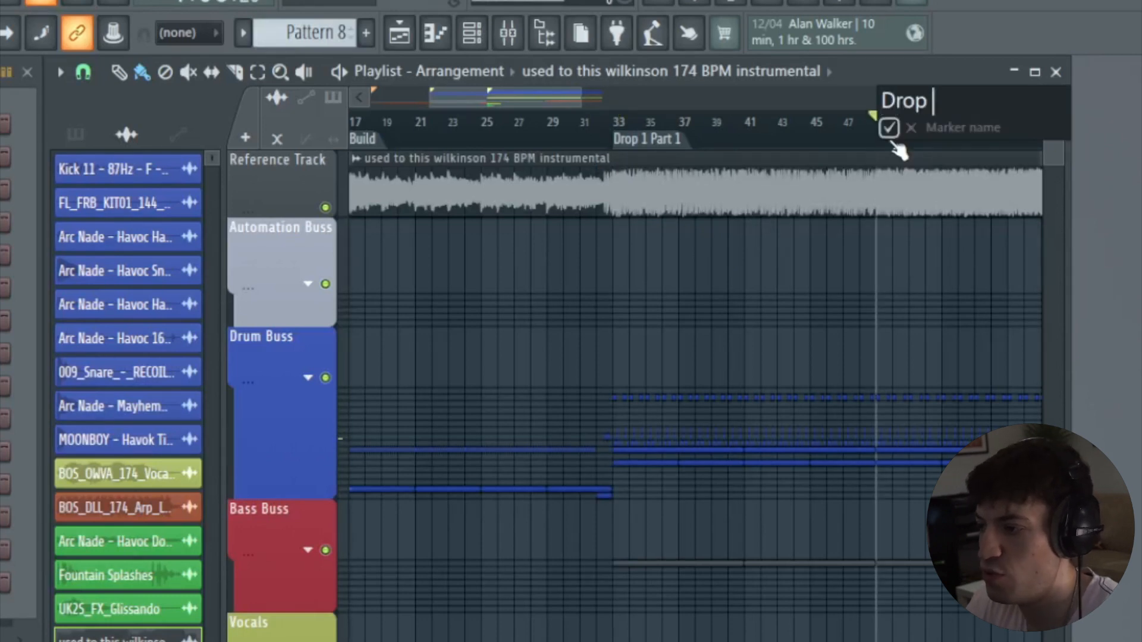
{"action": "type", "text": "Drop 1 Part 2"}
{"action": "key", "text": "Return"}
- Expand the Instr track group in the playlist to show its individual instrument tracks
{"action": "left_click", "coordinate": [415, 103]}
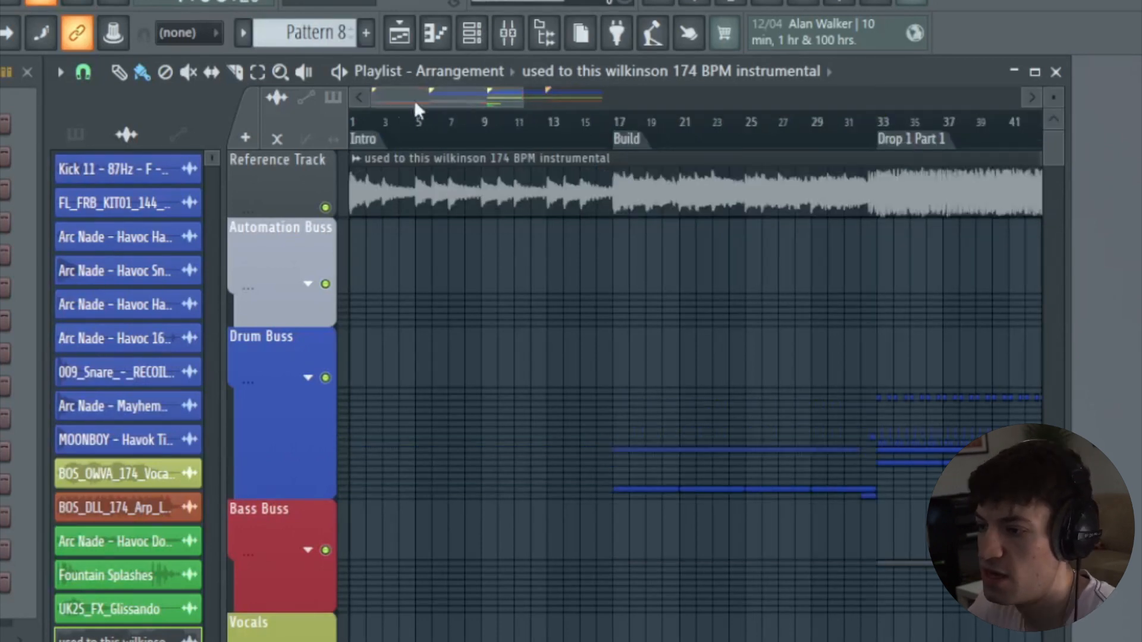
{"action": "left_click_drag", "start_coordinate": [522, 101], "coordinate": [680, 105]}
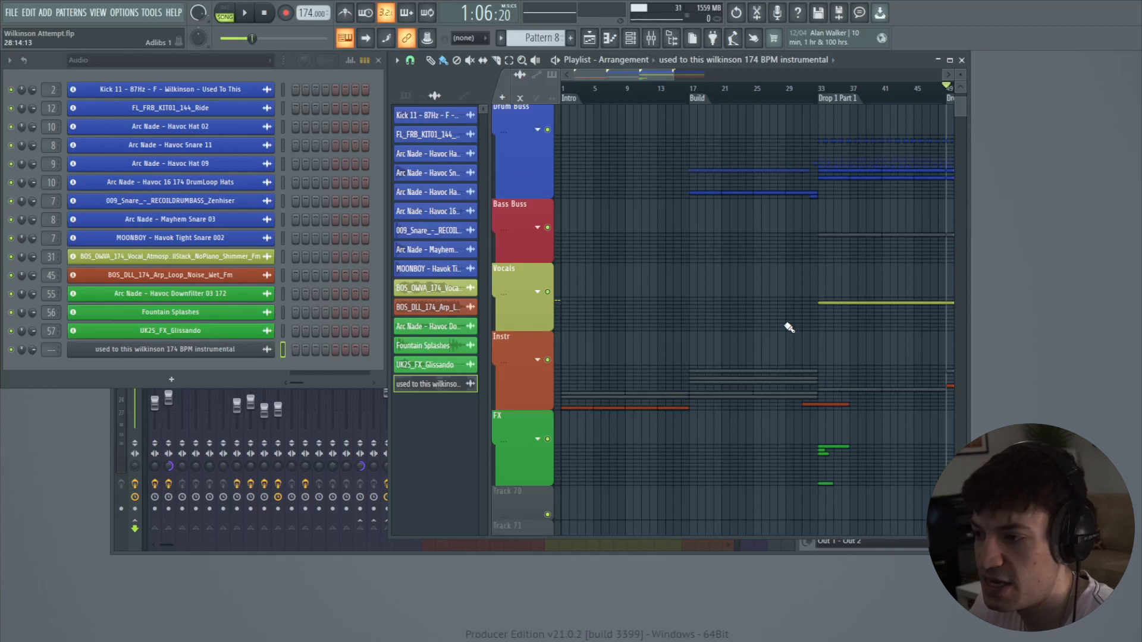
{"action": "scroll", "coordinate": [711, 223], "scroll_direction": "up", "scroll_amount": 3}
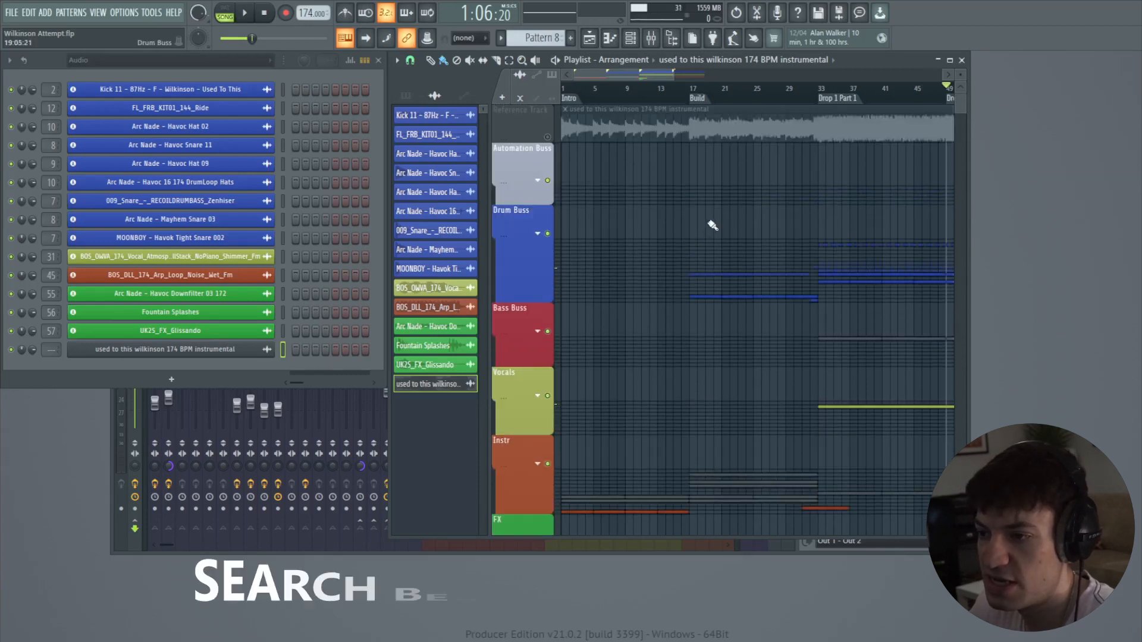
{"action": "scroll", "coordinate": [619, 160], "scroll_direction": "down", "scroll_amount": 4}
{"action": "left_click", "coordinate": [537, 223]}
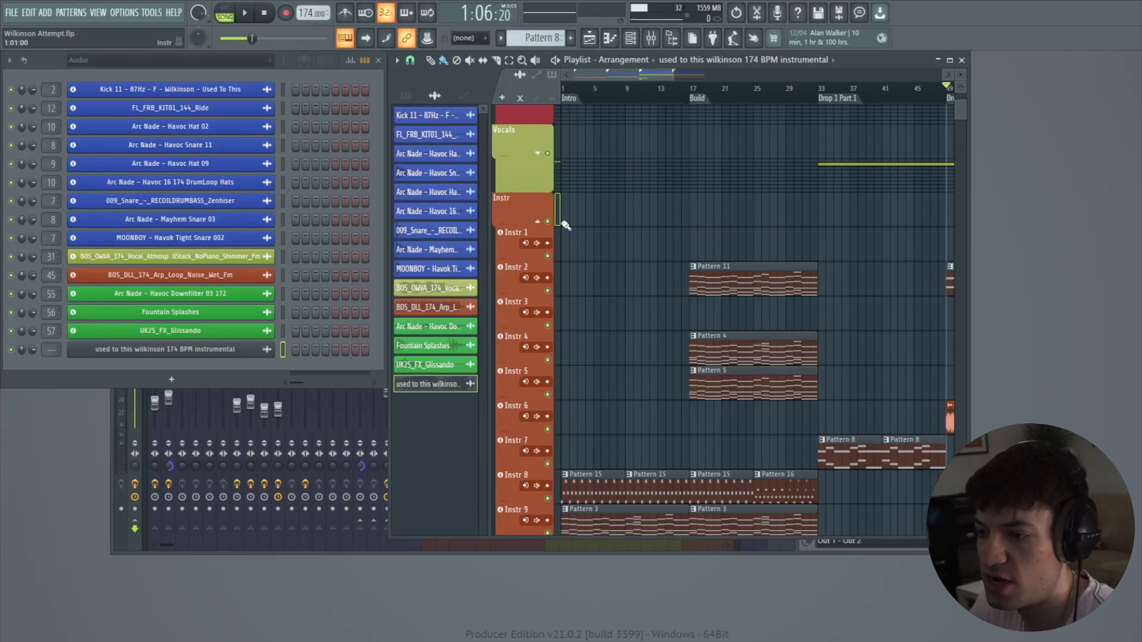
{"action": "scroll", "coordinate": [588, 268], "scroll_direction": "down", "scroll_amount": 4}
{"action": "scroll", "coordinate": [594, 315], "scroll_direction": "up", "scroll_amount": 2, "text": "ctrl"}
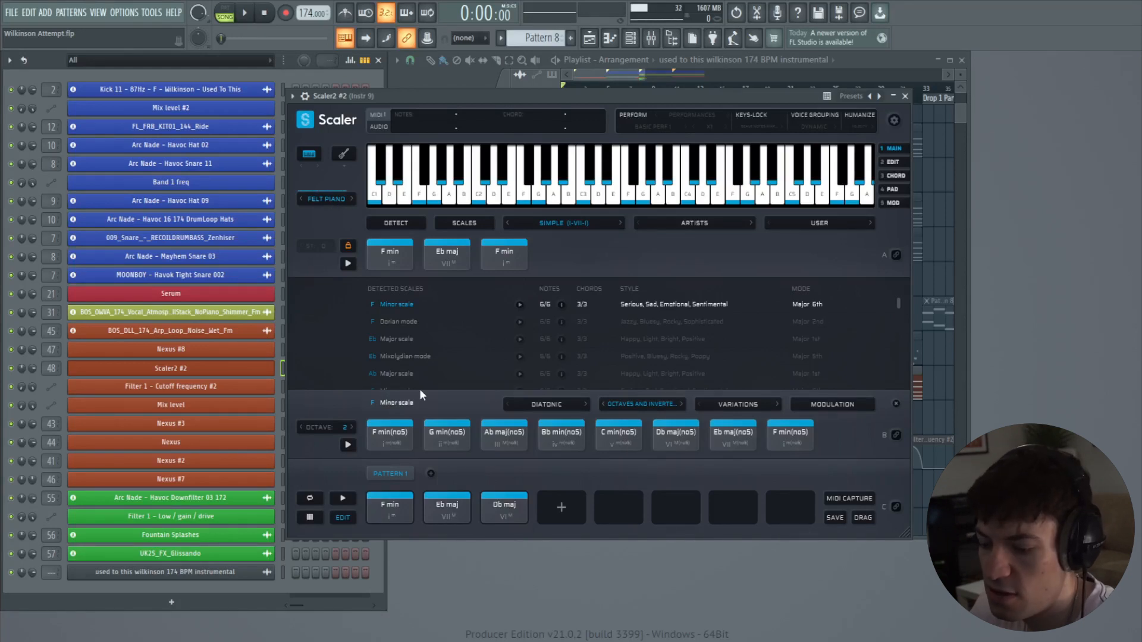
- Check which scale the Scaler2 #2 chords are forced into using the scale lock options for F
{"action": "left_click", "coordinate": [400, 509]}
{"action": "left_click", "coordinate": [348, 246]}
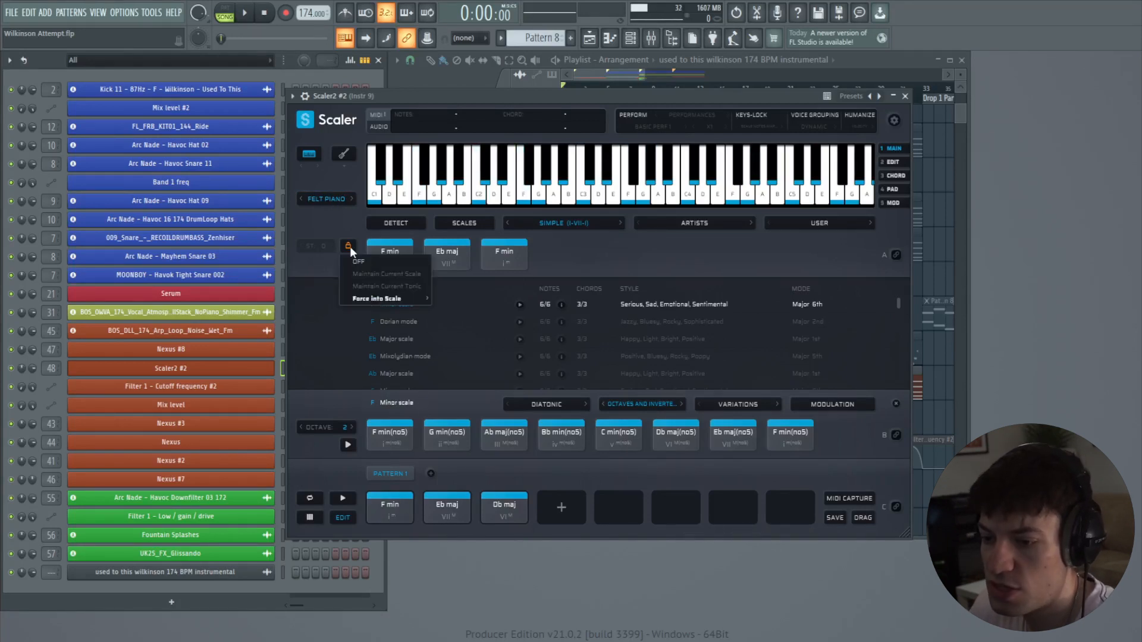
{"action": "mouse_move", "coordinate": [385, 298]}
{"action": "mouse_move", "coordinate": [446, 358]}
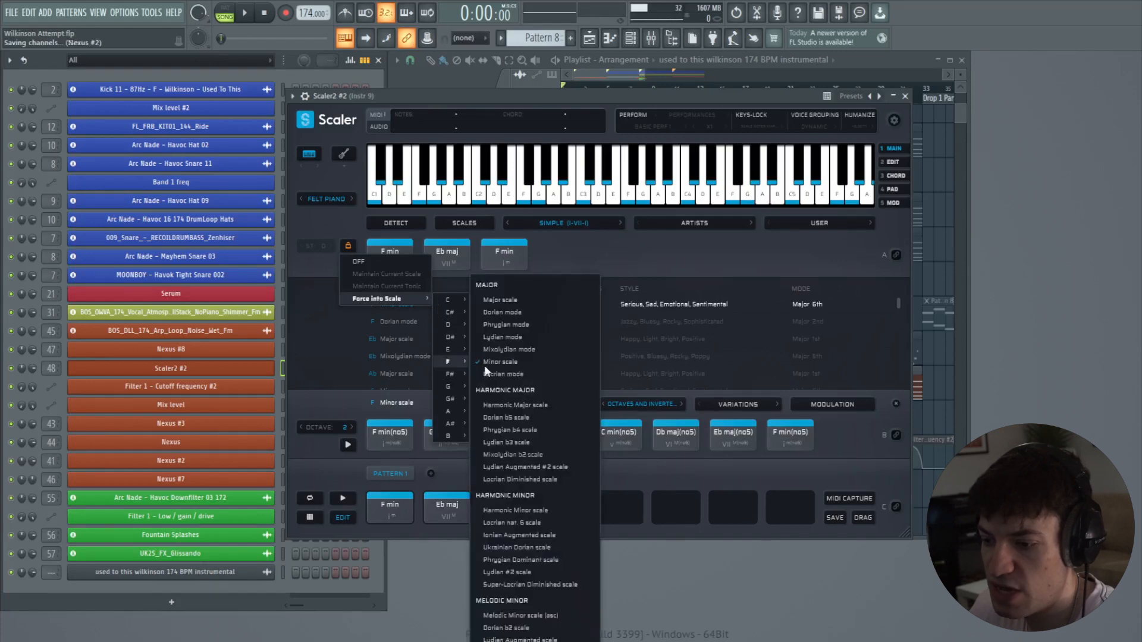
{"action": "left_click", "coordinate": [488, 78]}
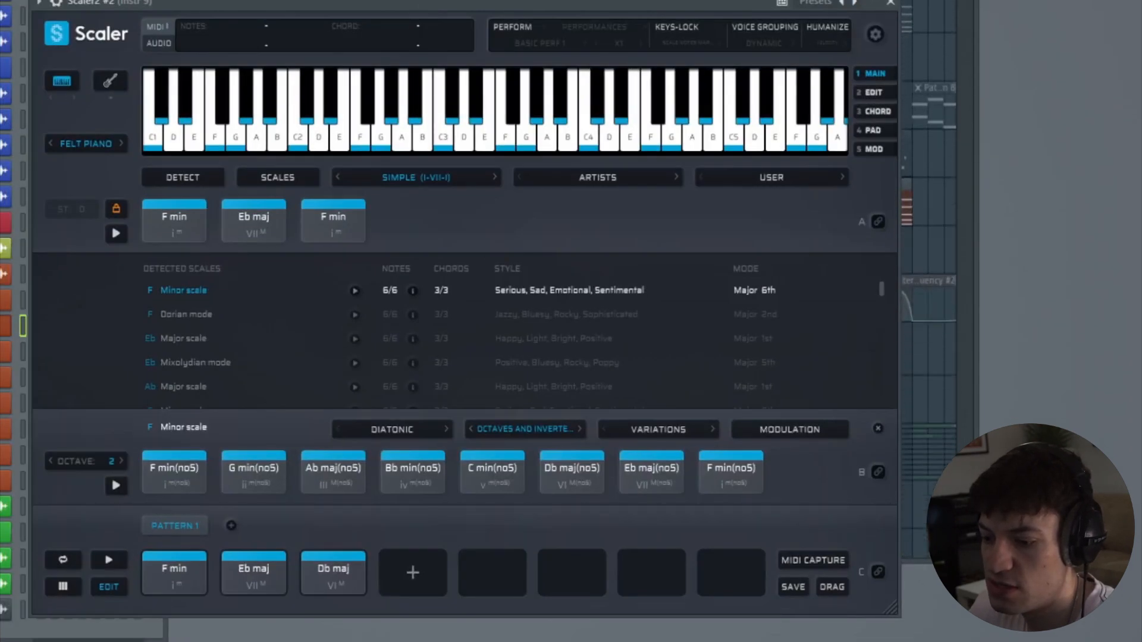
- Listen to the F min, Eb maj and Db maj chords of Scaler's Pattern 1 one after another
{"action": "left_click", "coordinate": [176, 569]}
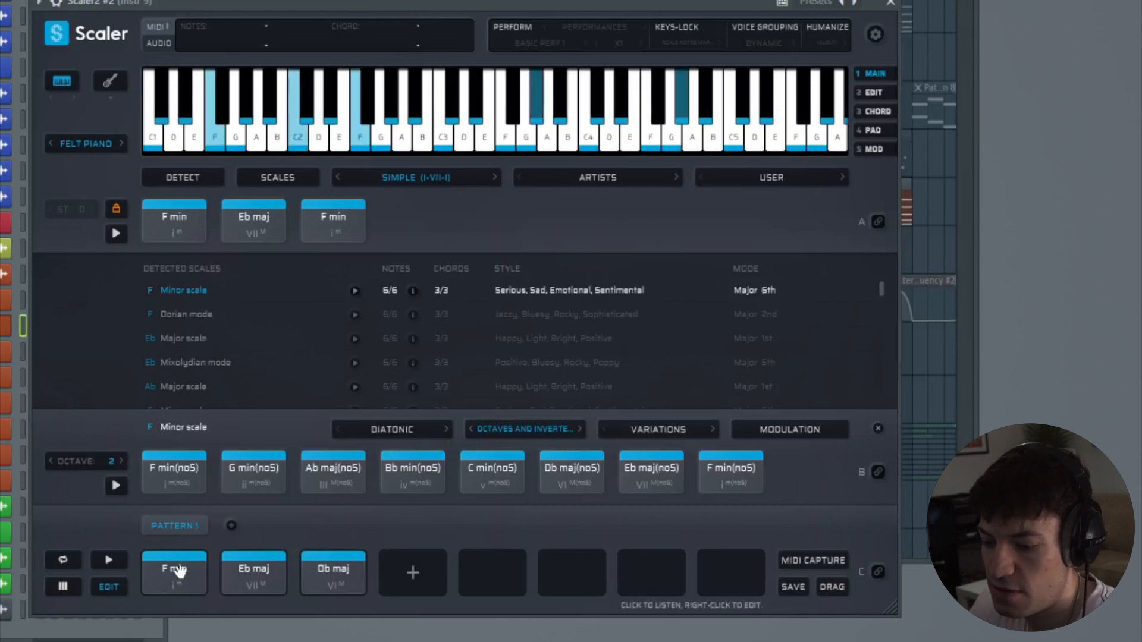
{"action": "left_click", "coordinate": [251, 571]}
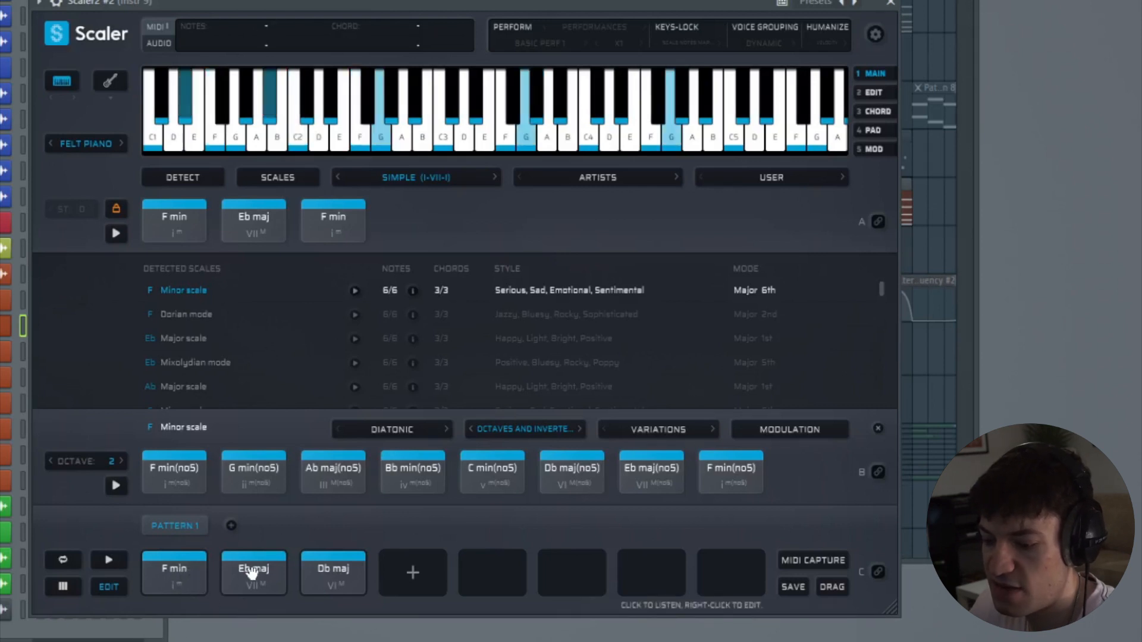
{"action": "left_click", "coordinate": [260, 574]}
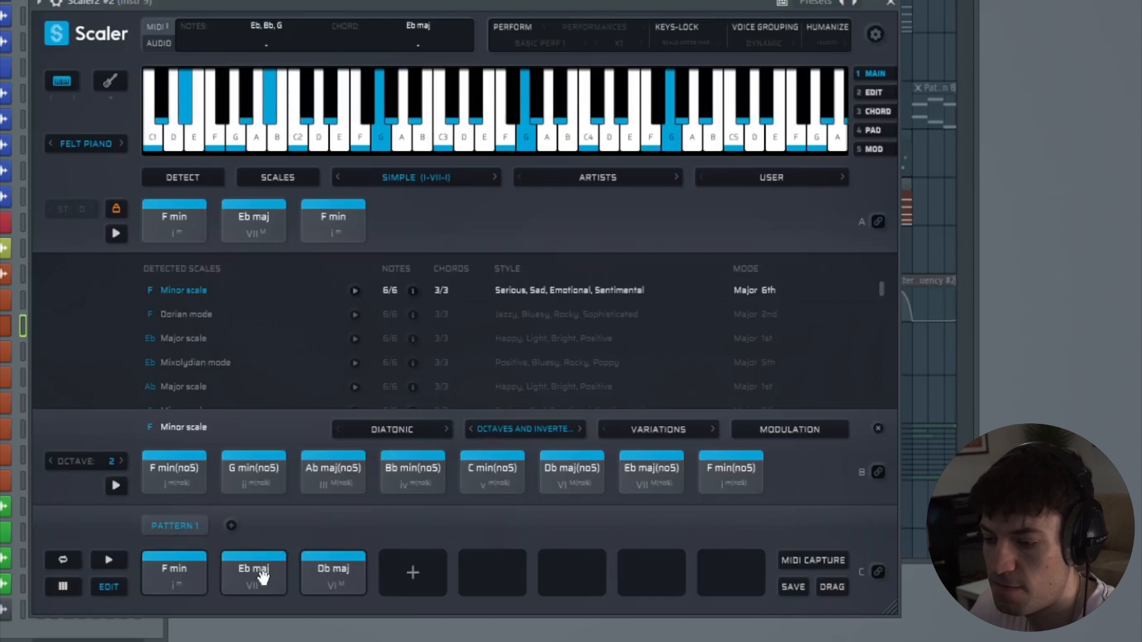
{"action": "left_click", "coordinate": [345, 575]}
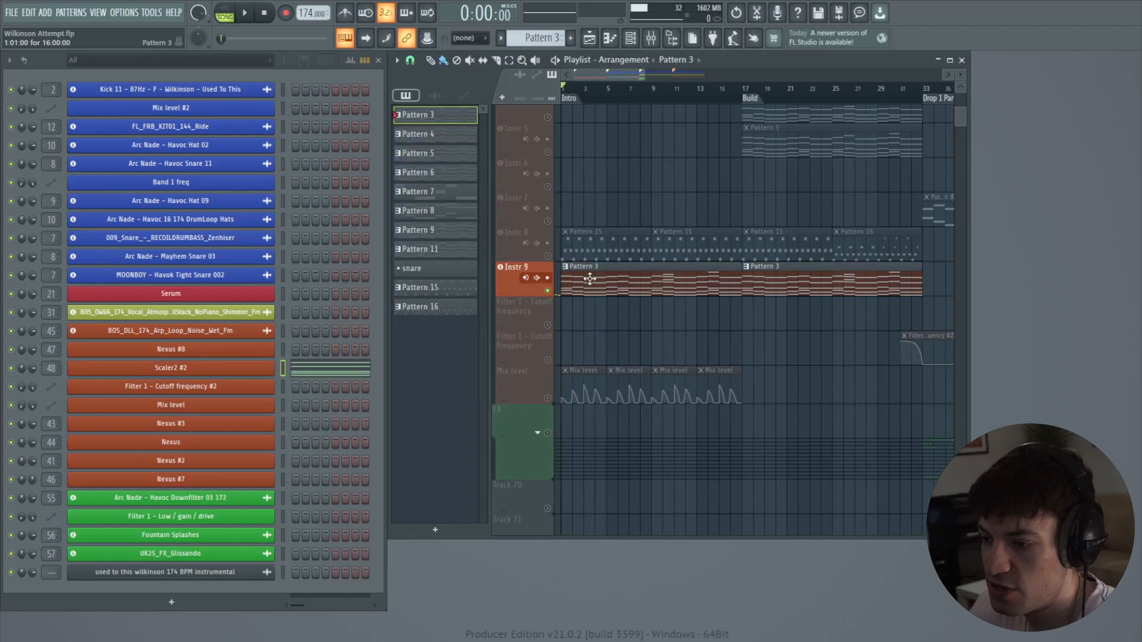
- Open the Instr 9 track's Pattern 3 in the piano roll and play its opening chords
{"action": "double_click", "coordinate": [586, 276]}
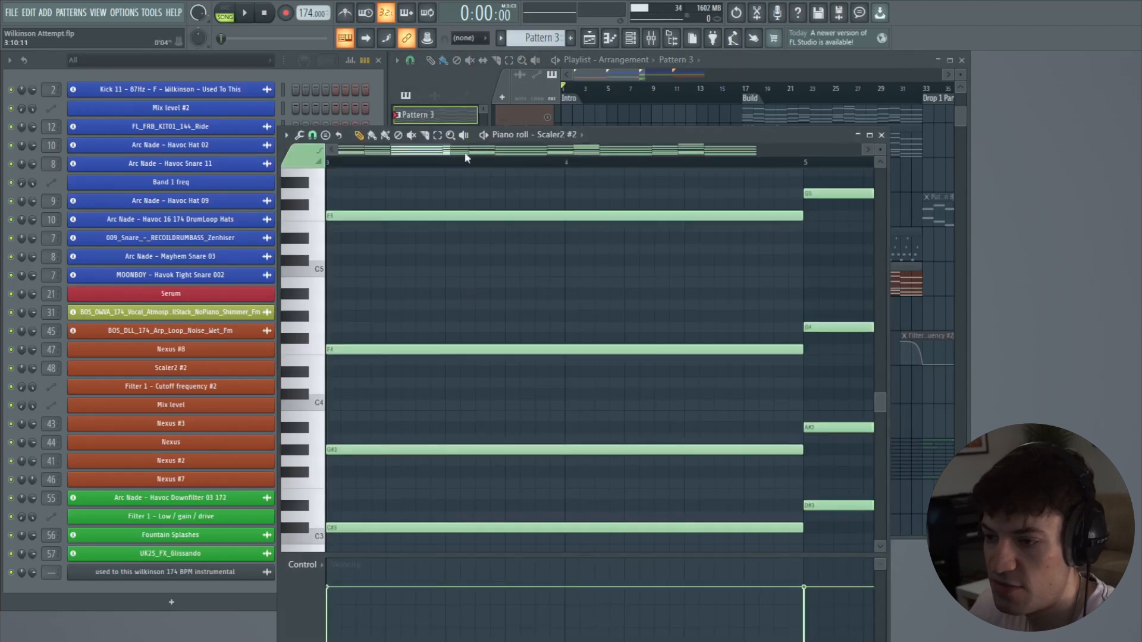
{"action": "left_click_drag", "start_coordinate": [450, 150], "coordinate": [843, 153]}
{"action": "left_click_drag", "start_coordinate": [879, 149], "coordinate": [880, 160]}
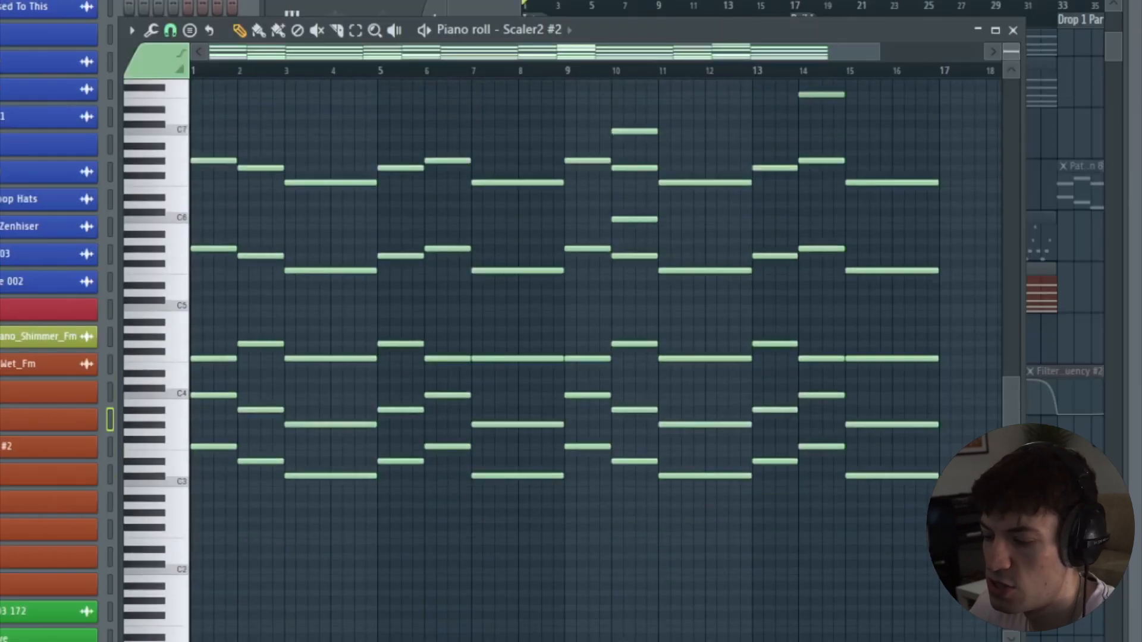
{"action": "scroll", "coordinate": [395, 391], "scroll_direction": "up", "scroll_amount": 1}
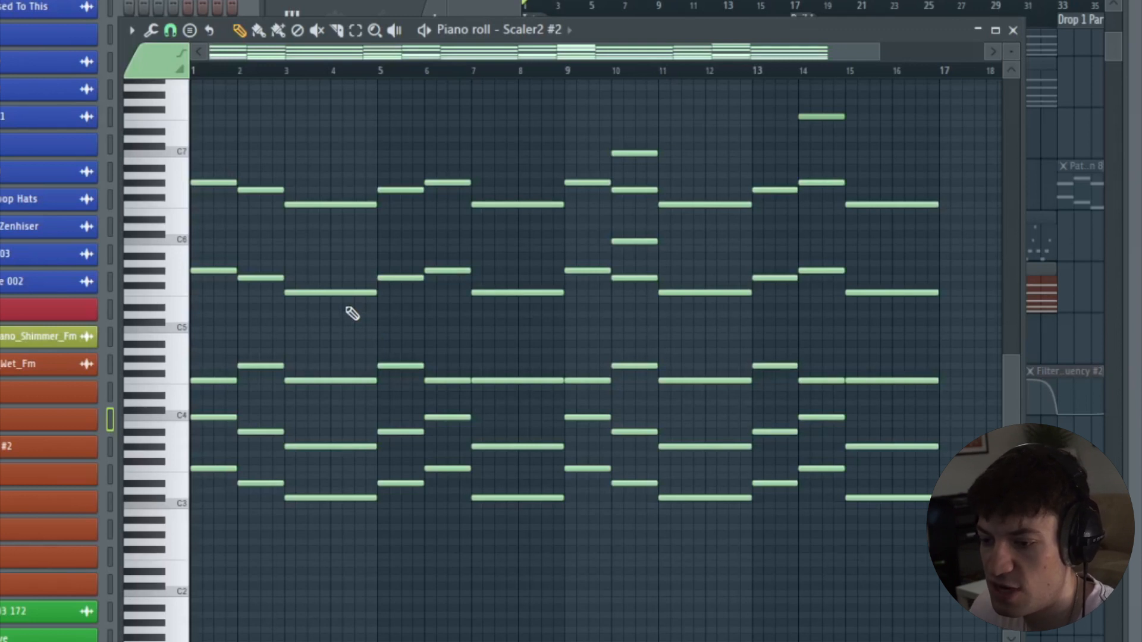
{"action": "key", "text": "space"}
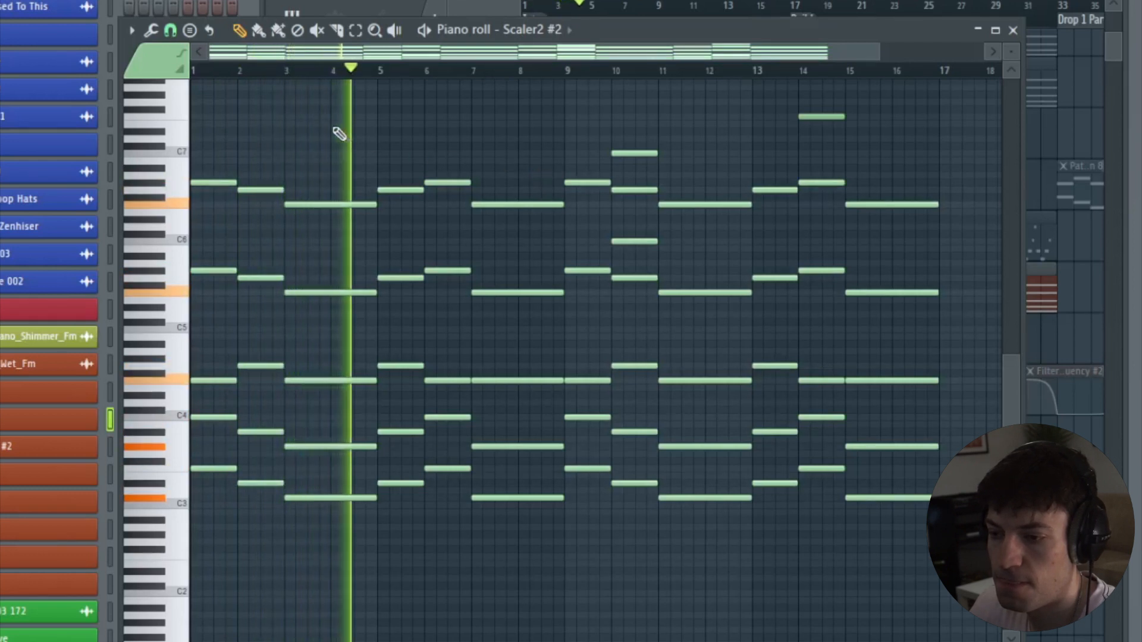
{"action": "key", "text": "space"}
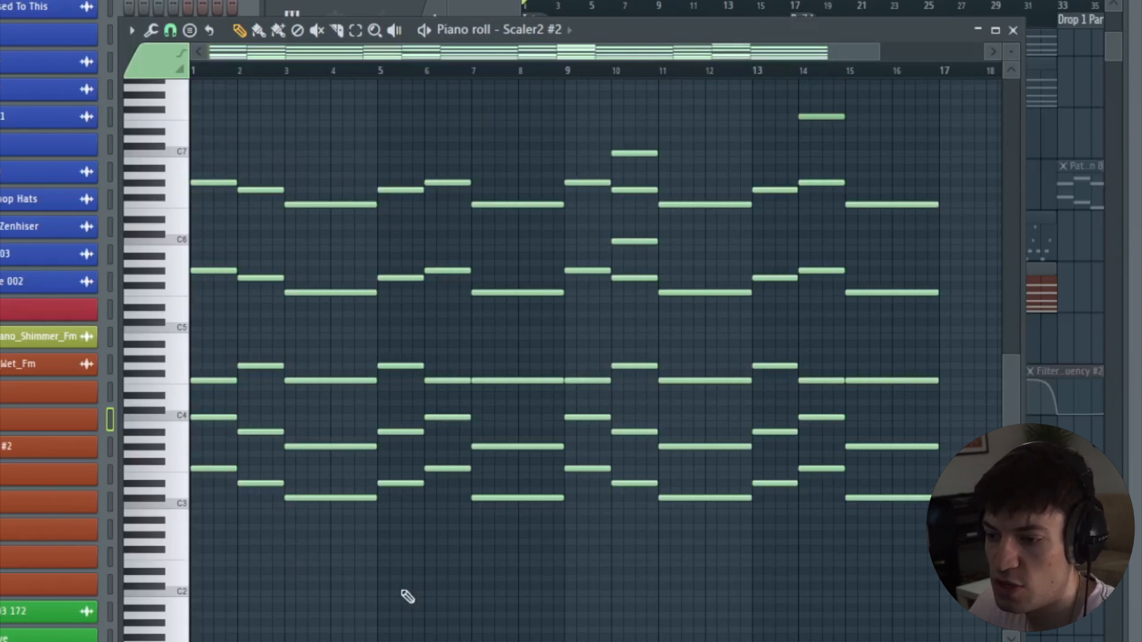
- Play the Scaler2 #2 chord progression in the piano roll from bar 5
{"action": "left_click", "coordinate": [362, 73]}
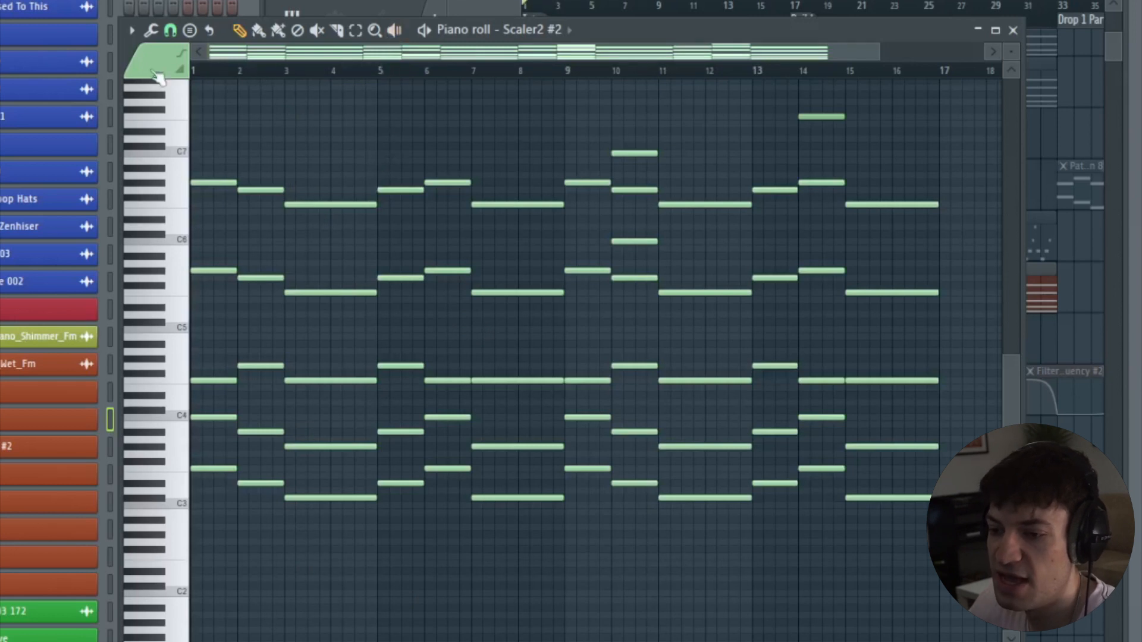
{"action": "left_click", "coordinate": [170, 30]}
{"action": "left_click", "coordinate": [190, 253]}
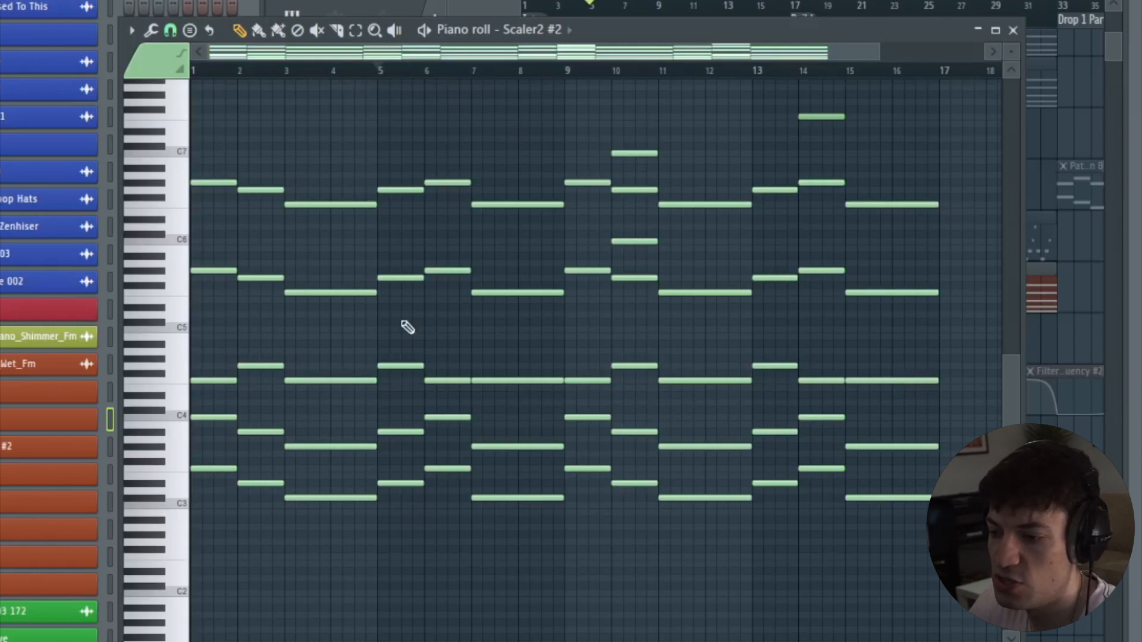
{"action": "key", "text": "space"}
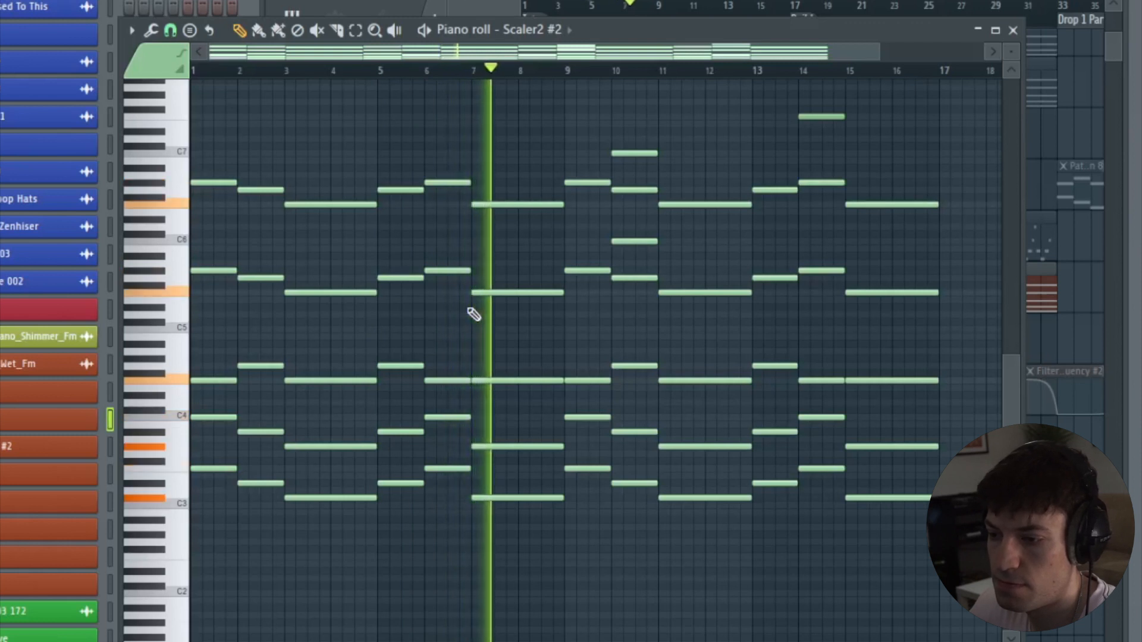
- Stop playback and highlight the individual chords across bars 1 to 8 of the Scaler2 #2 progression
{"action": "key", "text": "space"}
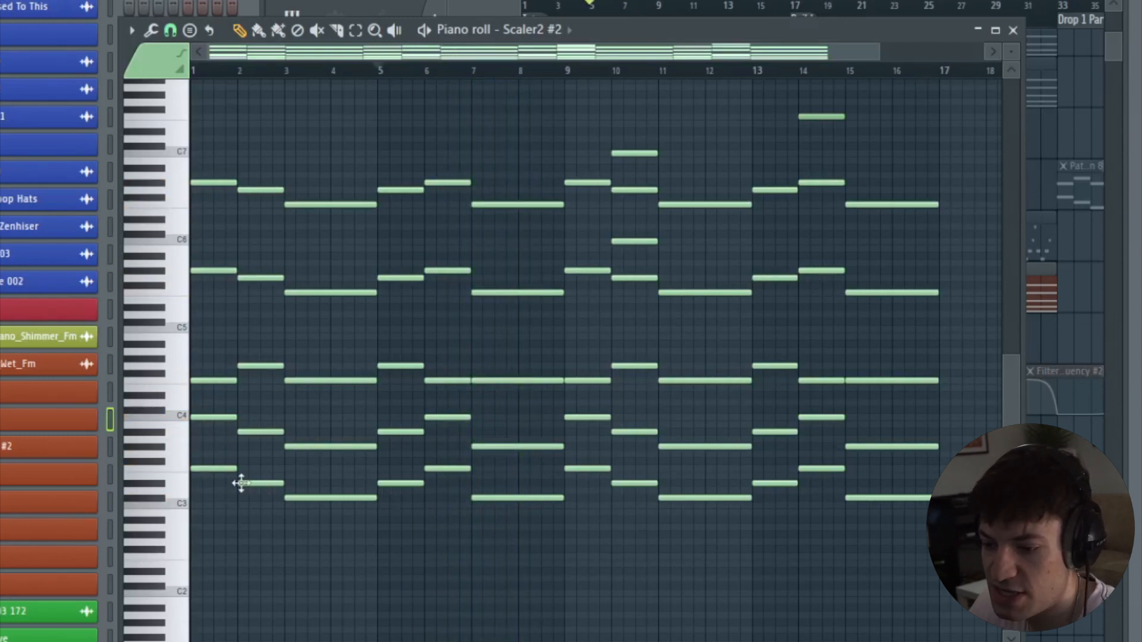
{"action": "left_click_drag", "start_coordinate": [391, 144], "coordinate": [408, 517]}
{"action": "left_click_drag", "start_coordinate": [266, 151], "coordinate": [268, 514]}
{"action": "left_click_drag", "start_coordinate": [466, 127], "coordinate": [443, 494]}
{"action": "left_click_drag", "start_coordinate": [221, 147], "coordinate": [244, 505]}
{"action": "left_click_drag", "start_coordinate": [542, 144], "coordinate": [547, 549]}
{"action": "left_click_drag", "start_coordinate": [344, 143], "coordinate": [315, 636]}
- Highlight the progression's second half and its bar 10 and bar 14 chords, play it from bar 9 and close the piano roll
{"action": "scroll", "coordinate": [646, 511], "scroll_direction": "up", "scroll_amount": 2}
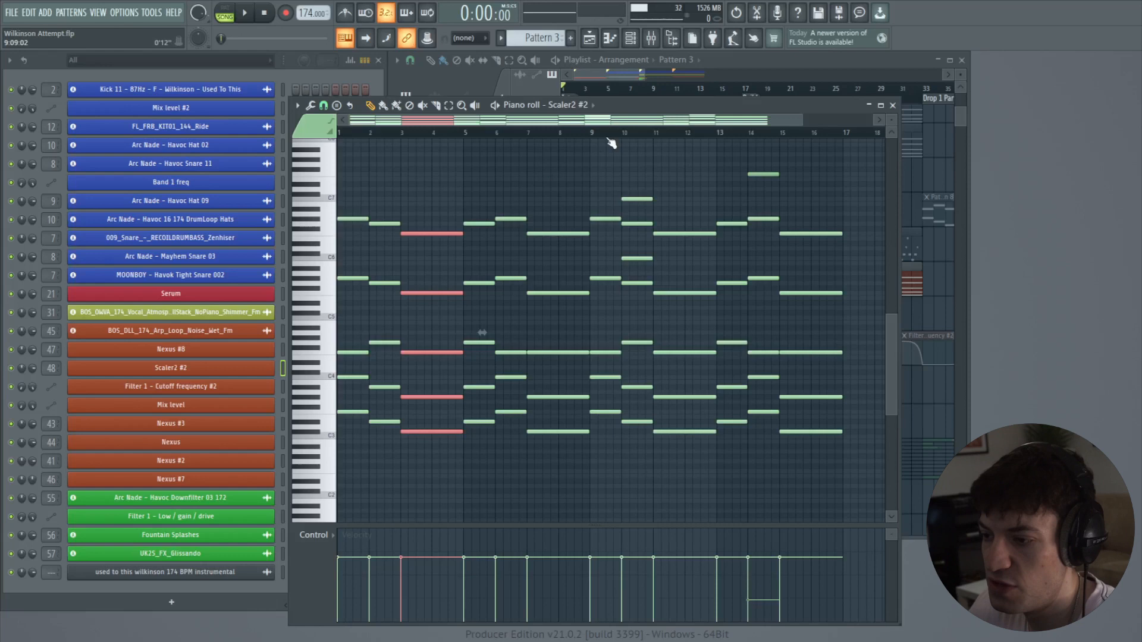
{"action": "left_click_drag", "start_coordinate": [602, 140], "coordinate": [840, 484]}
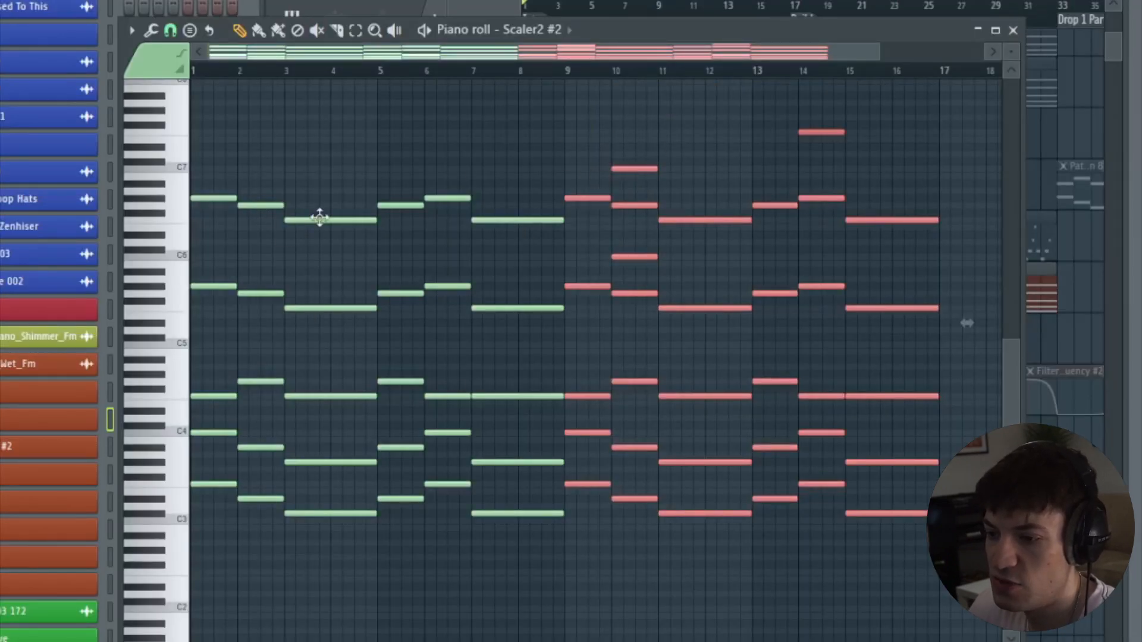
{"action": "left_click_drag", "start_coordinate": [634, 122], "coordinate": [648, 553]}
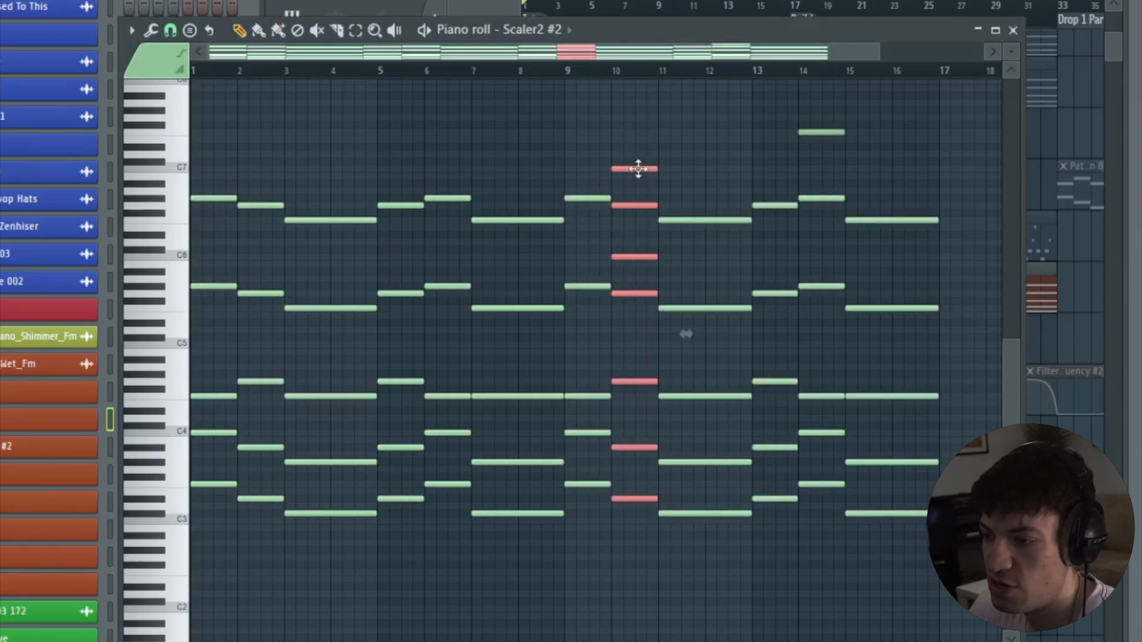
{"action": "left_click_drag", "start_coordinate": [830, 111], "coordinate": [823, 545]}
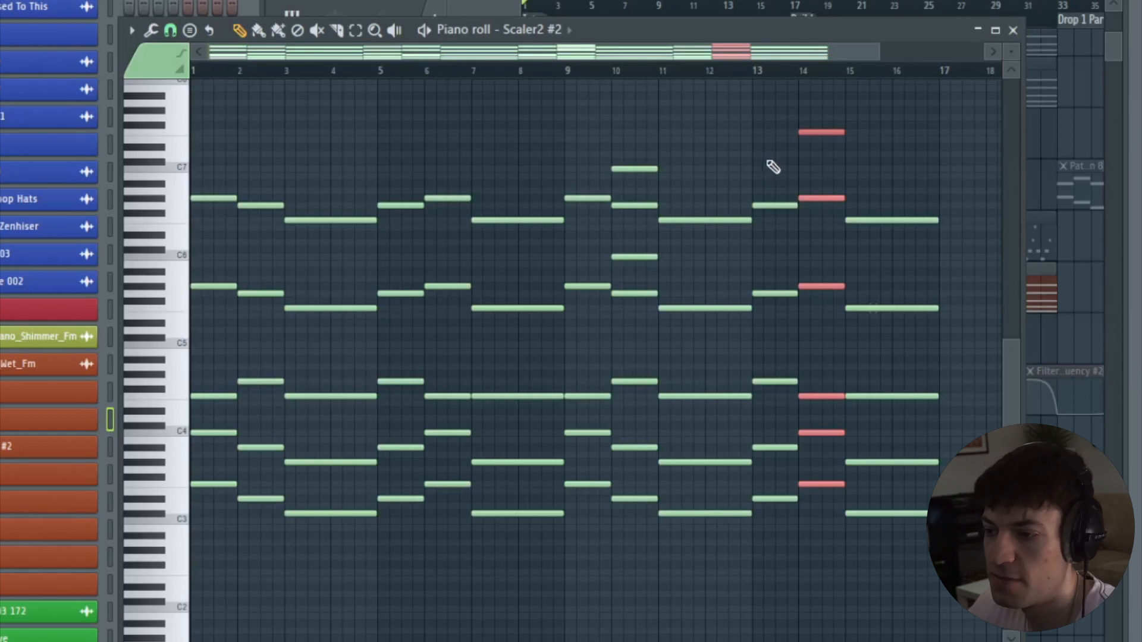
{"action": "key", "text": "space"}
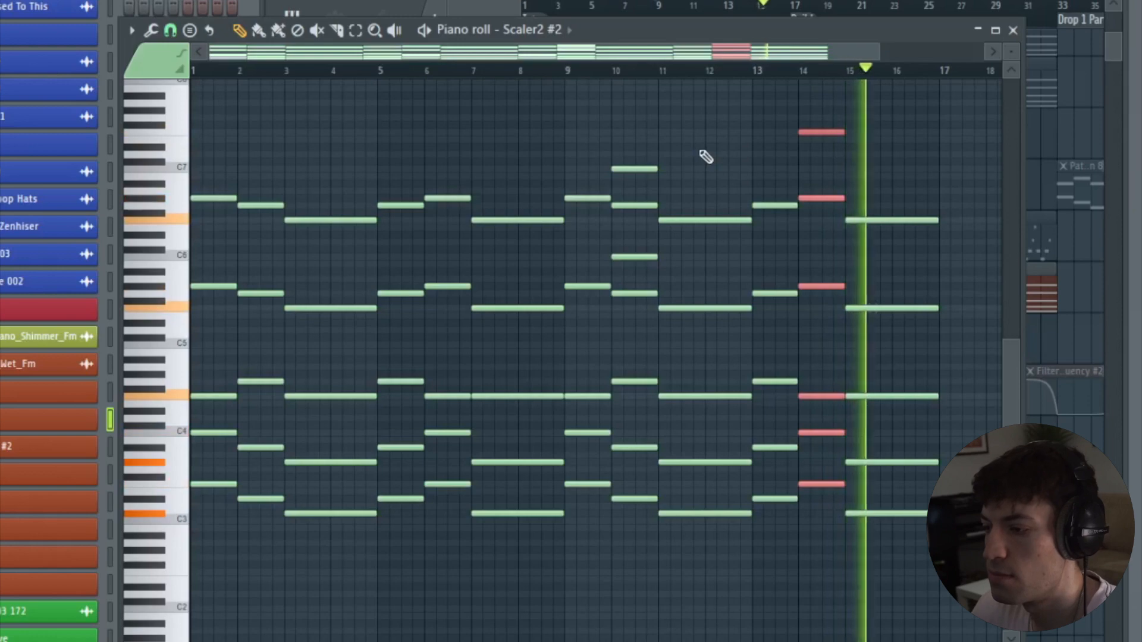
{"action": "left_click", "coordinate": [1011, 30]}
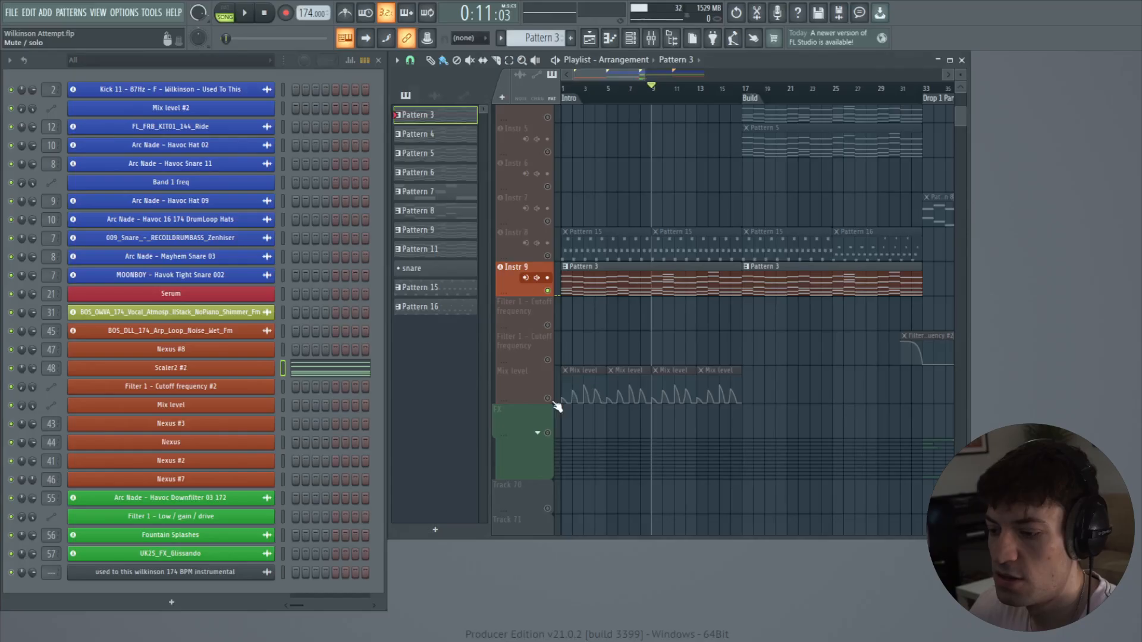
- Solo the Instr 8 track with its Mix level automation active and return the playhead to the song start
{"action": "left_click", "coordinate": [547, 256]}
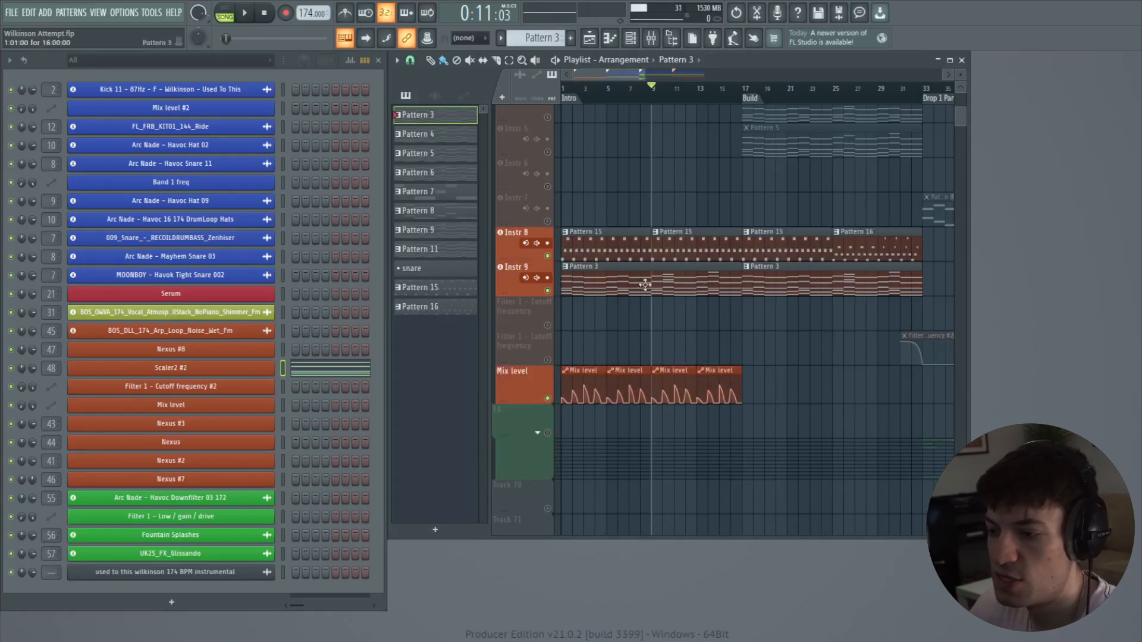
{"action": "scroll", "coordinate": [651, 281], "scroll_direction": "up", "scroll_amount": 7}
{"action": "scroll", "coordinate": [648, 285], "scroll_direction": "down", "scroll_amount": 8}
{"action": "scroll", "coordinate": [647, 286], "scroll_direction": "up", "scroll_amount": 1}
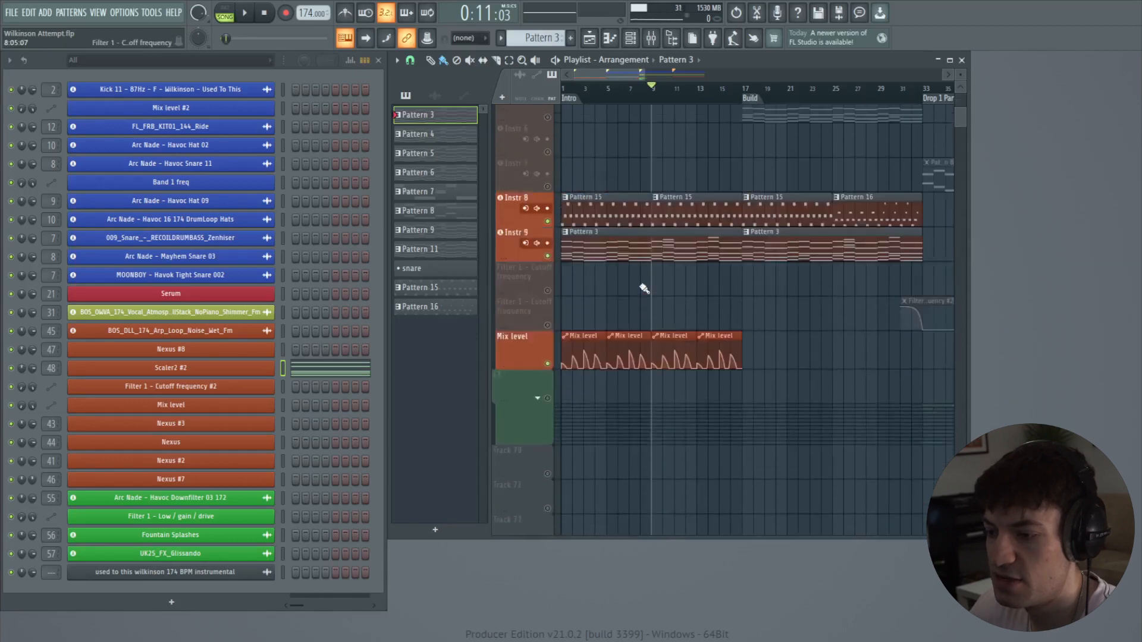
{"action": "right_click", "coordinate": [548, 221]}
{"action": "left_click", "coordinate": [564, 90]}
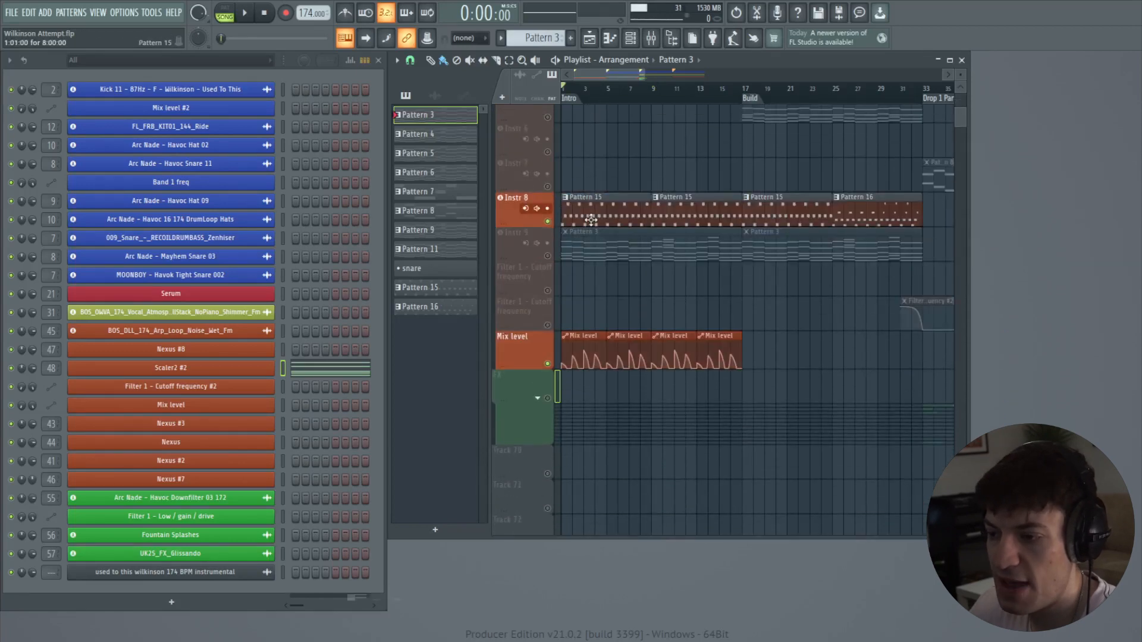
- Select Pattern 15, listen to its arpeggio and check the Mallets Mix 1 preset in Nexus #8
{"action": "left_click", "coordinate": [591, 219]}
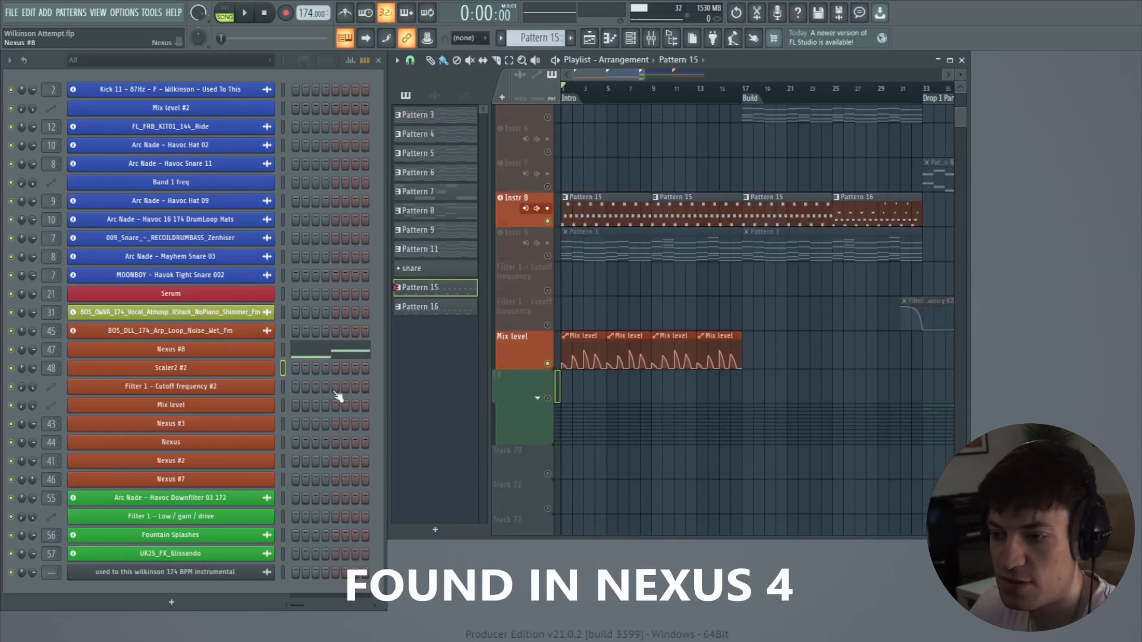
{"action": "key", "text": "space"}
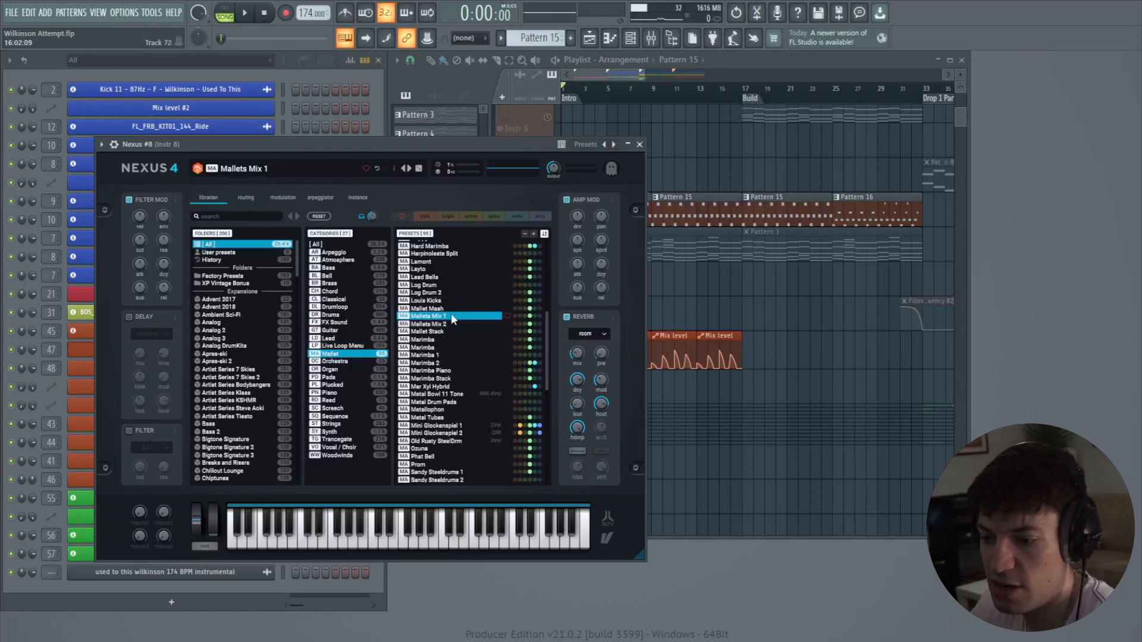
{"action": "left_click", "coordinate": [640, 145]}
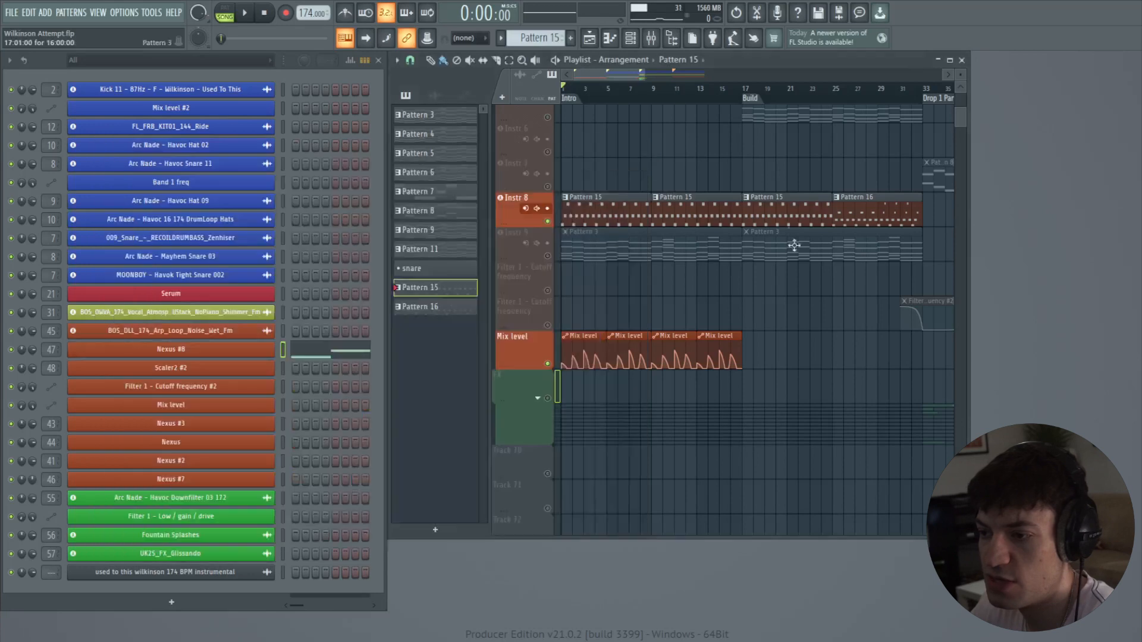
- Inspect the Fruity delay bank and FabFilter Pro-Q 3 settings on the Instr 8 mixer track
{"action": "left_click_drag", "start_coordinate": [644, 75], "coordinate": [589, 392]}
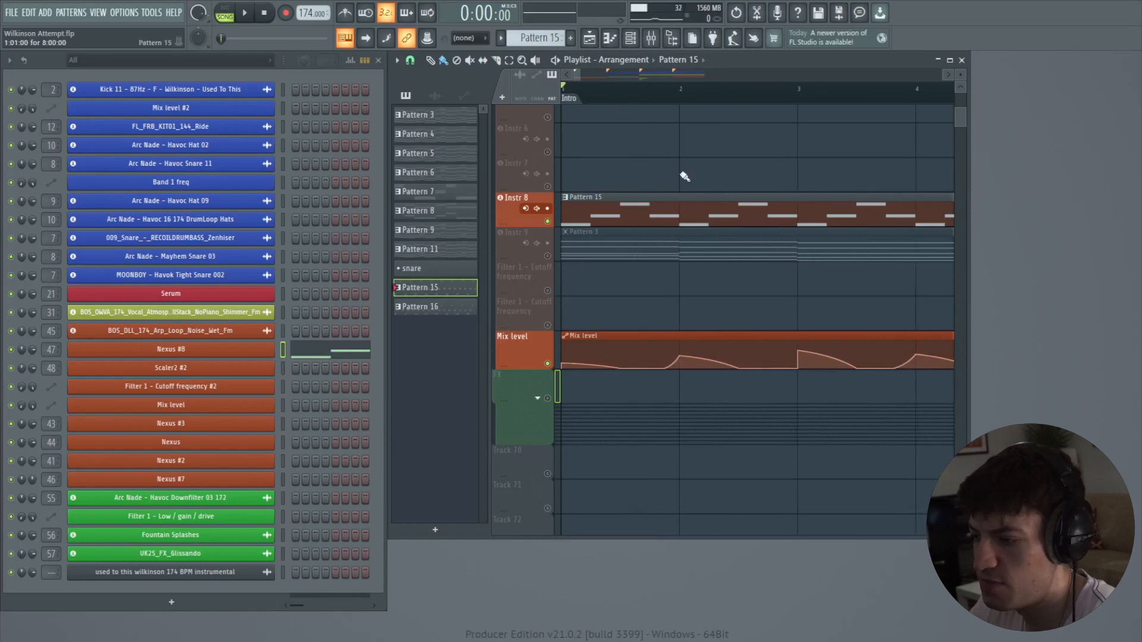
{"action": "left_click_drag", "start_coordinate": [592, 79], "coordinate": [578, 73]}
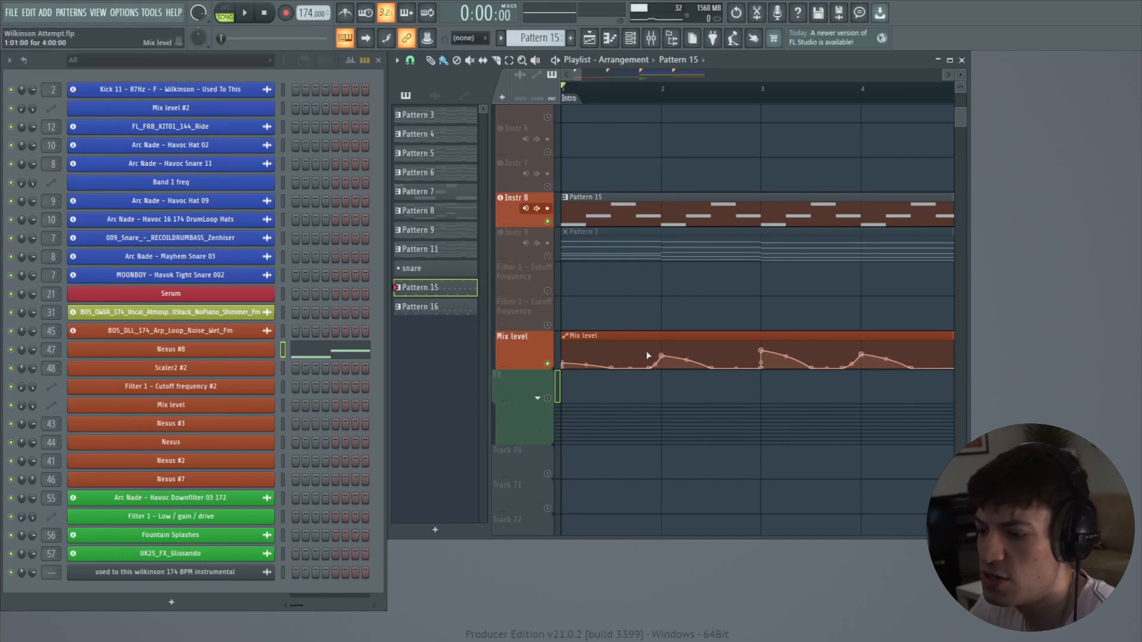
{"action": "key", "text": "F9"}
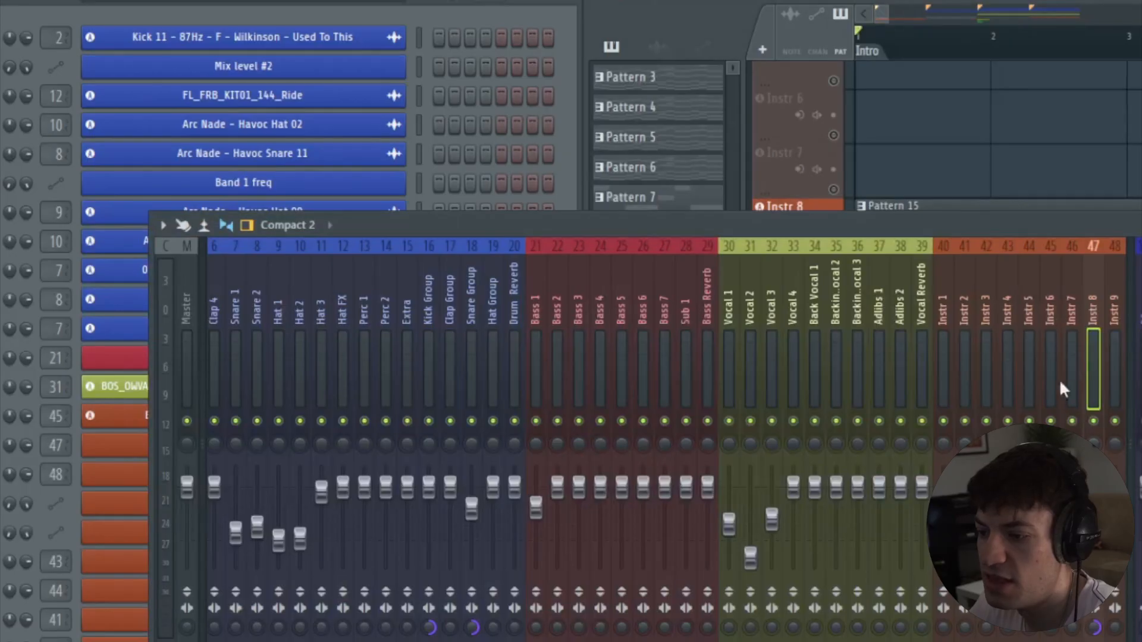
{"action": "left_click", "coordinate": [1139, 380]}
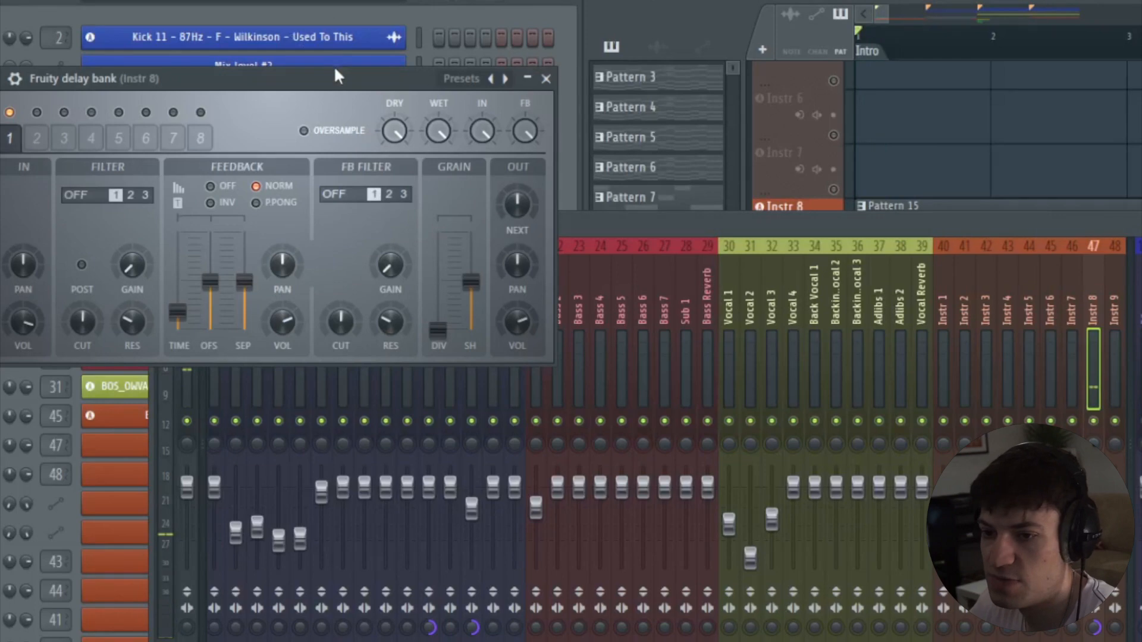
{"action": "left_click_drag", "start_coordinate": [335, 69], "coordinate": [723, 116]}
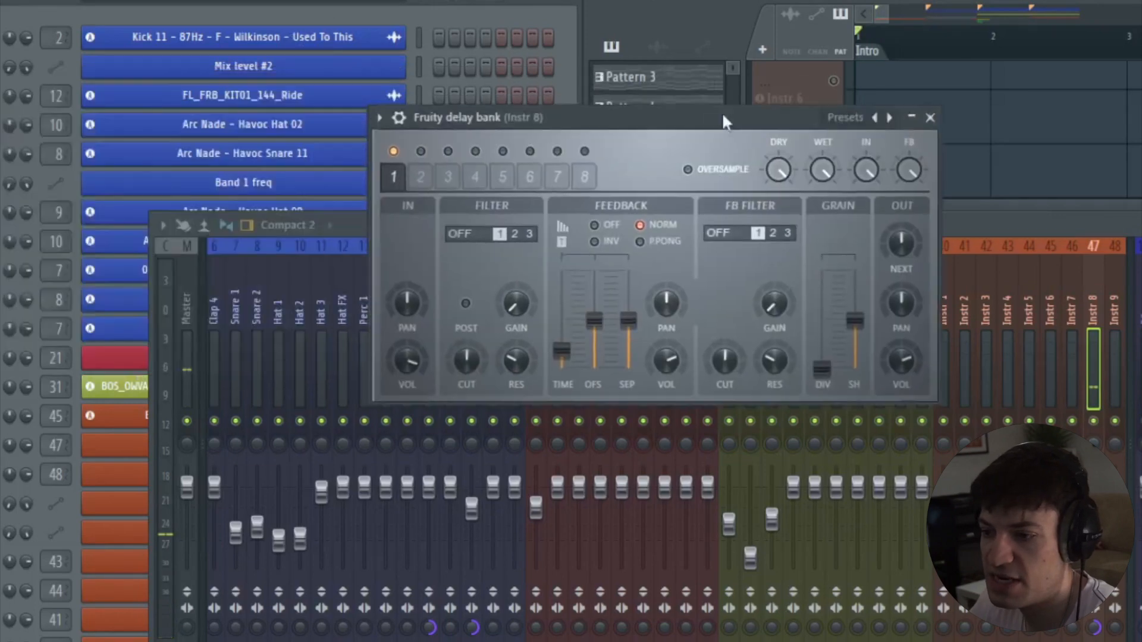
{"action": "left_click", "coordinate": [912, 117]}
{"action": "left_click", "coordinate": [844, 261]}
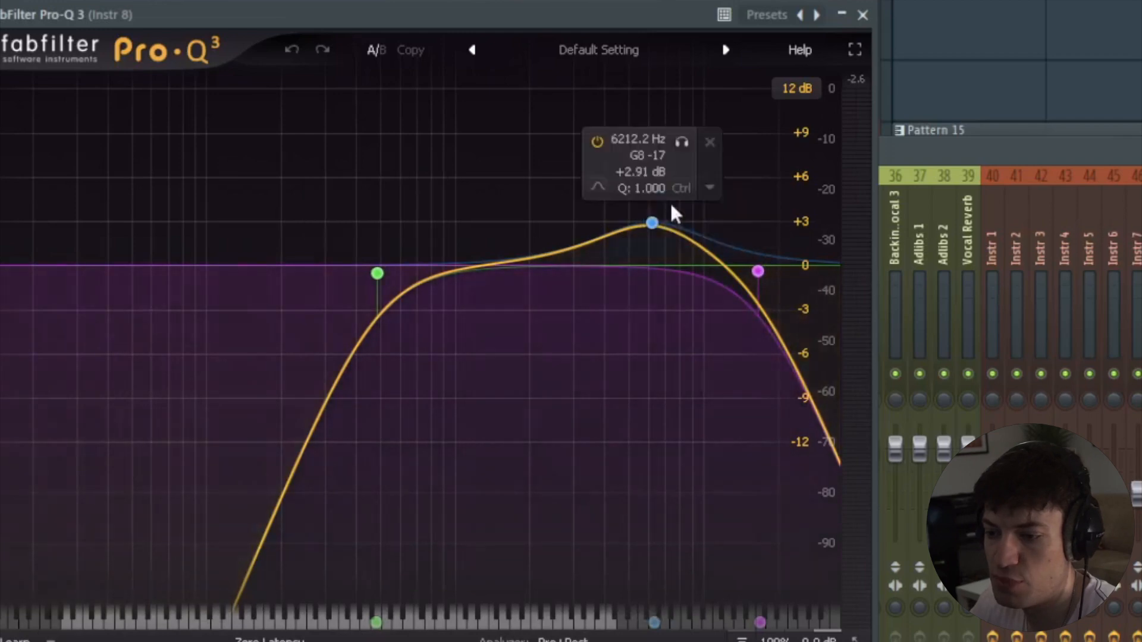
{"action": "left_click", "coordinate": [863, 15]}
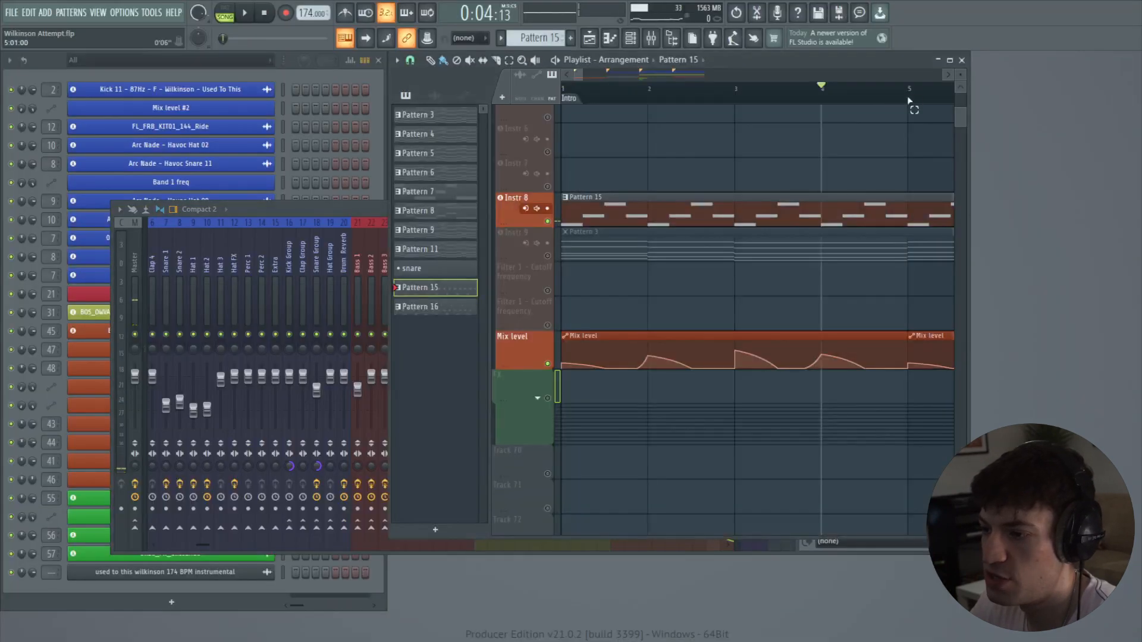
- Select bars 1 to 4 in the playlist and show the automation options for Instr 8's ValhallaRoom_x64 mix level
{"action": "left_click_drag", "start_coordinate": [908, 100], "coordinate": [861, 106]}
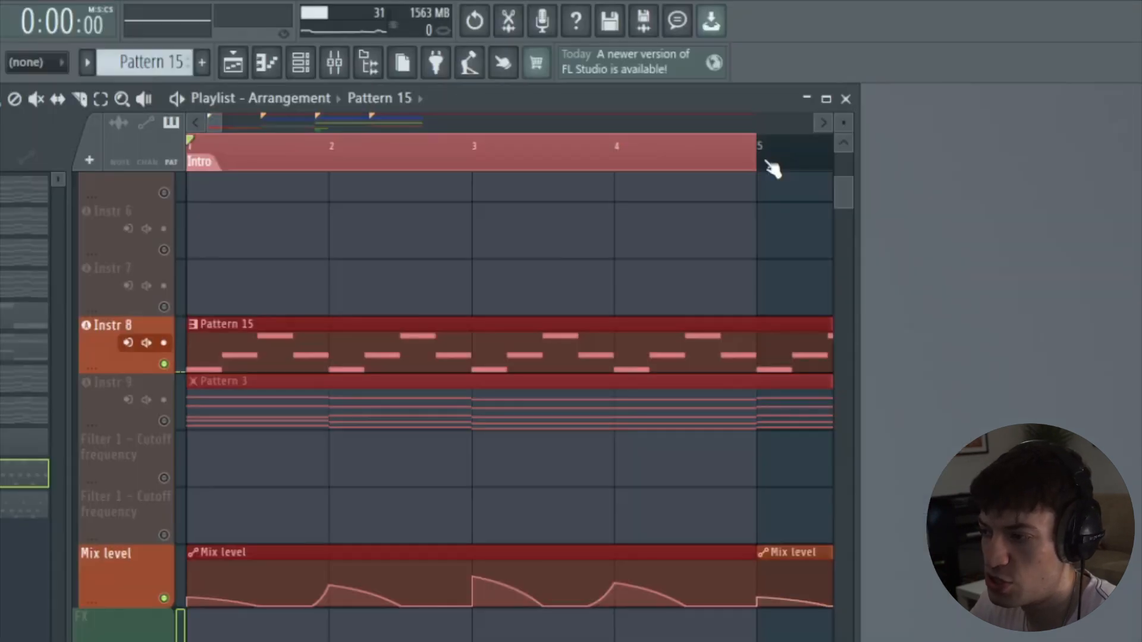
{"action": "left_click_drag", "start_coordinate": [913, 101], "coordinate": [743, 103]}
{"action": "left_click_drag", "start_coordinate": [485, 171], "coordinate": [226, 179]}
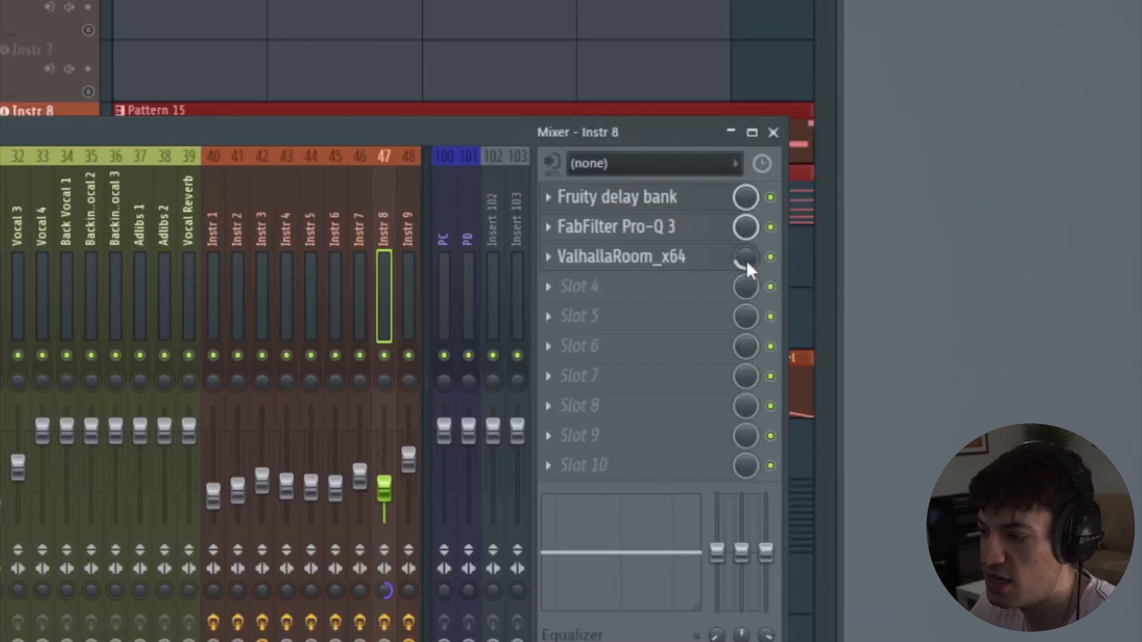
{"action": "right_click", "coordinate": [746, 259]}
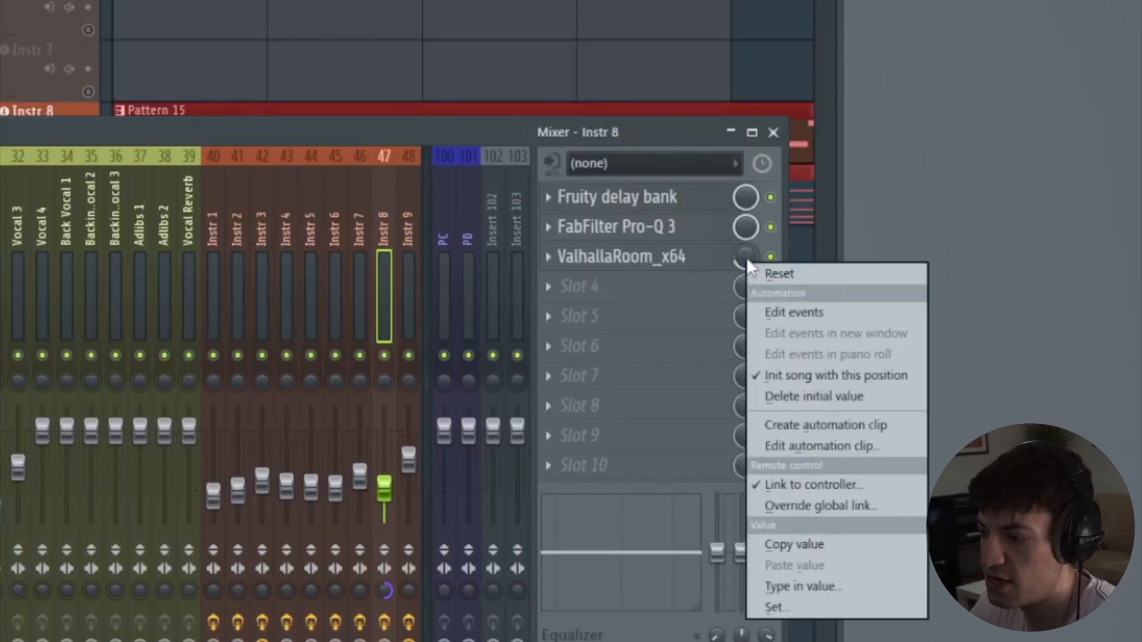
{"action": "left_click", "coordinate": [794, 149]}
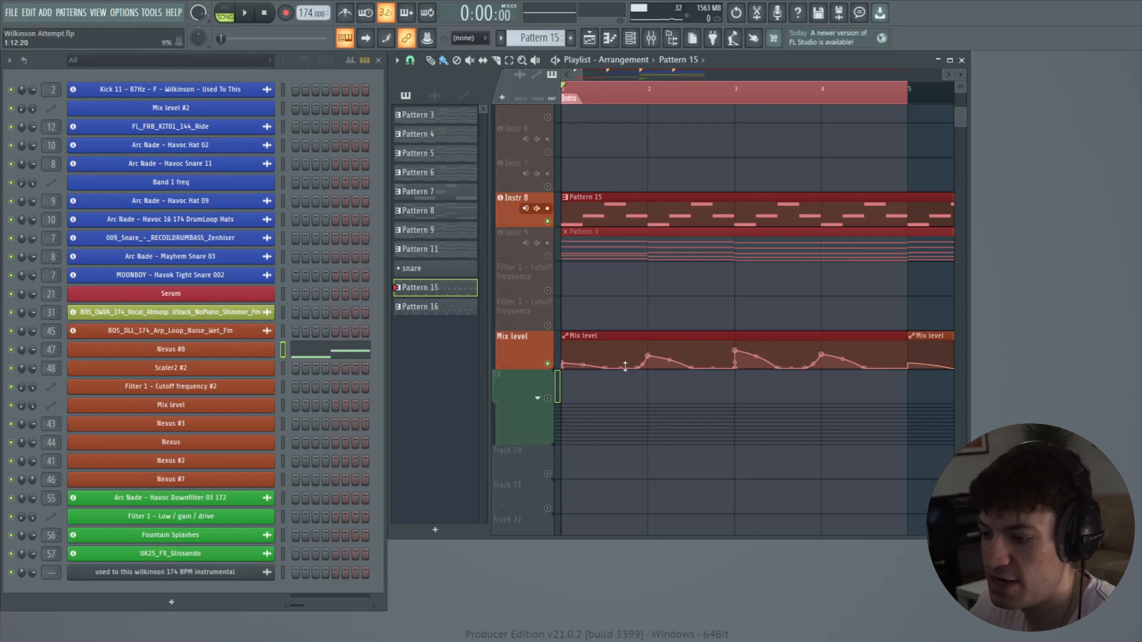
- Add a control point to the Mix level automation just after bar 2 and delete it again
{"action": "left_click", "coordinate": [674, 357]}
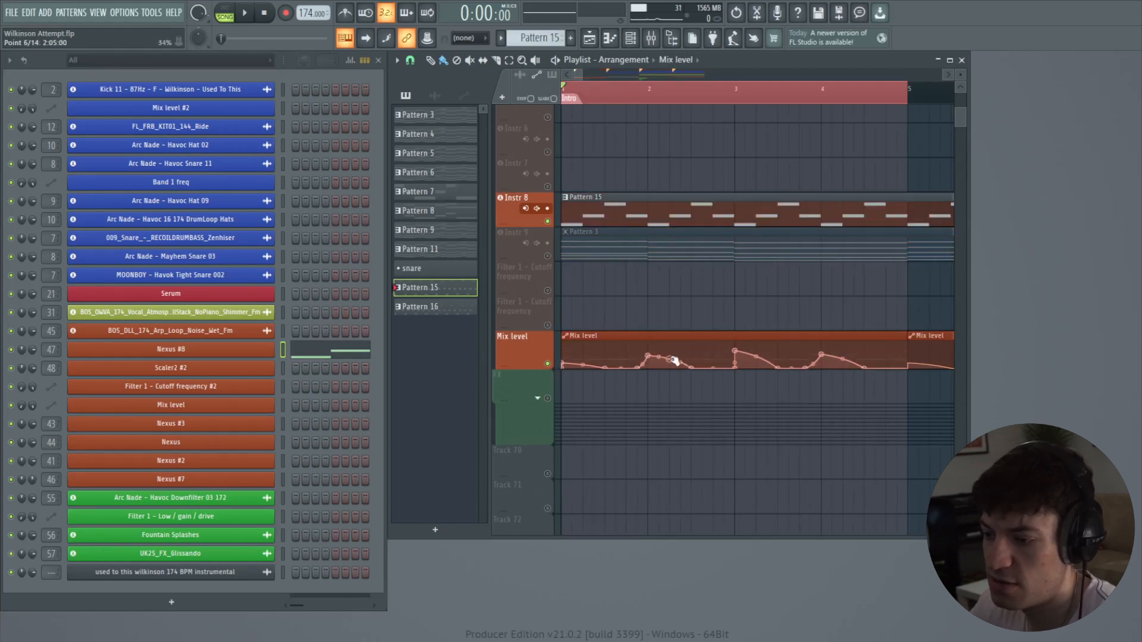
{"action": "right_click", "coordinate": [674, 360]}
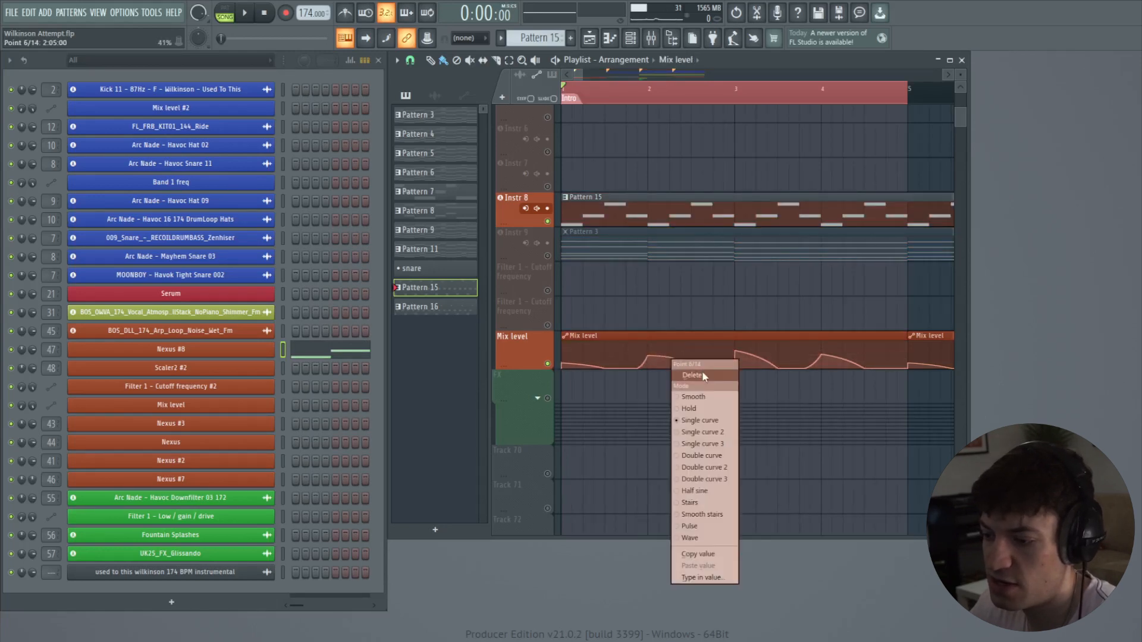
{"action": "left_click", "coordinate": [679, 375]}
- Set the playlist snap to Step
{"action": "left_click", "coordinate": [410, 60]}
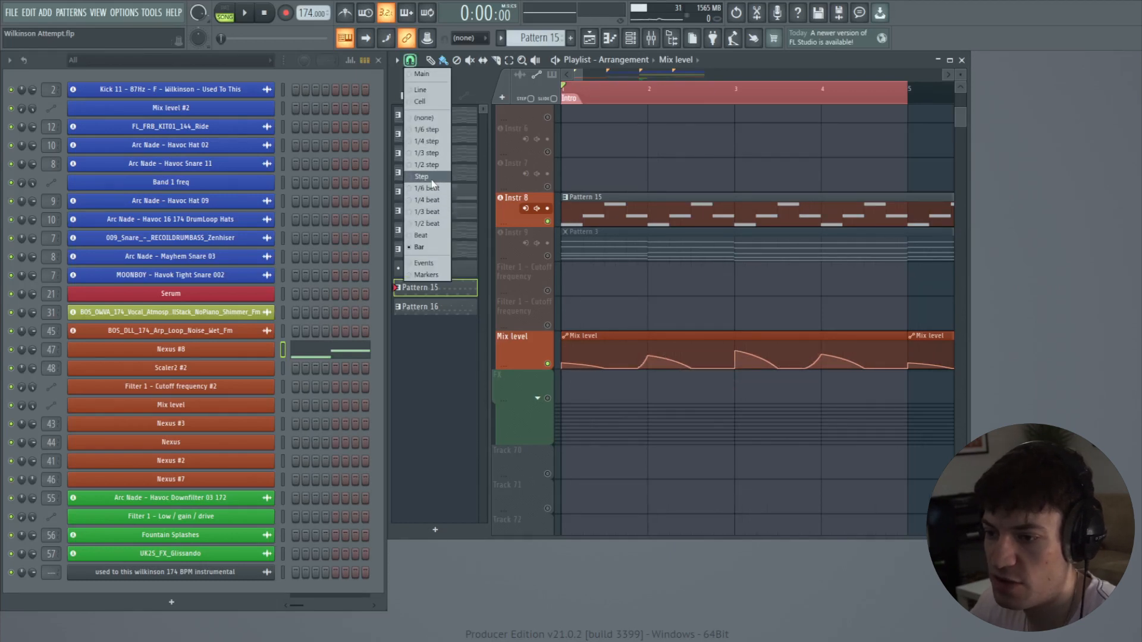
{"action": "left_click", "coordinate": [433, 180]}
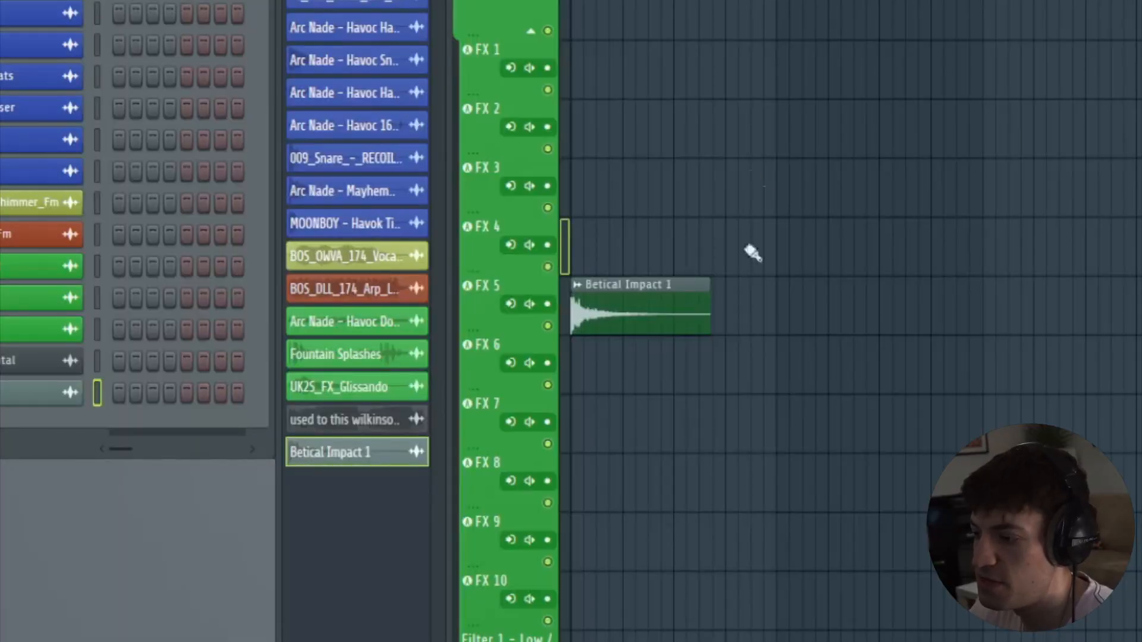
- Play the intro with the Betical Impact 1 sample on FX 5 and the Instr 8 and Instr 9 parts
{"action": "key", "text": "space"}
{"action": "scroll", "coordinate": [822, 105], "scroll_direction": "up", "scroll_amount": 3}
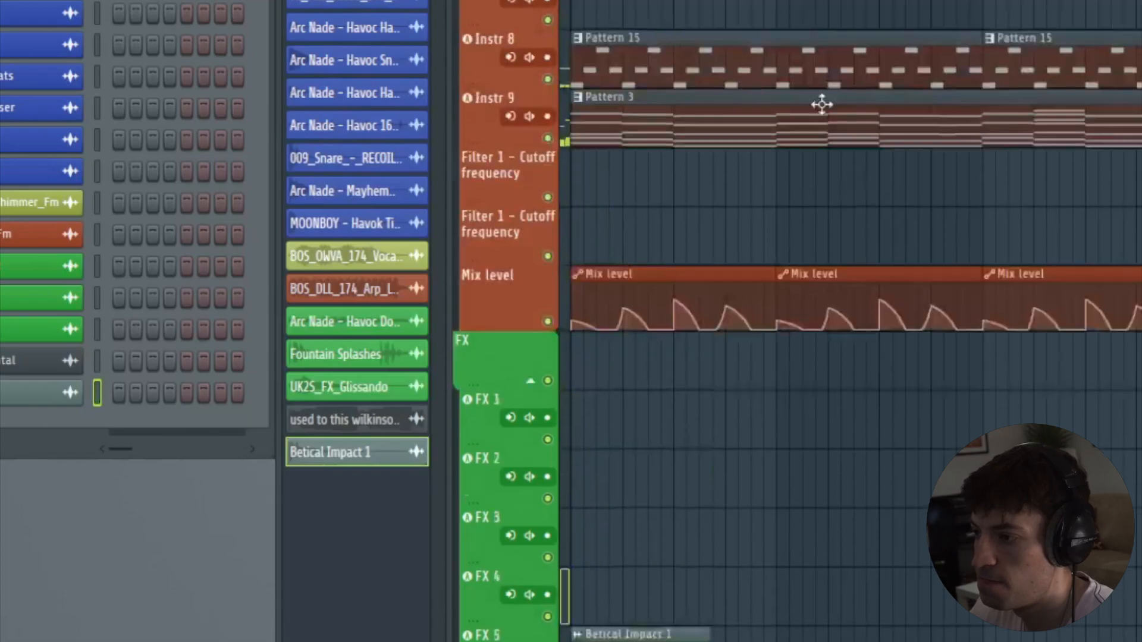
{"action": "scroll", "coordinate": [882, 102], "scroll_direction": "down", "scroll_amount": 3}
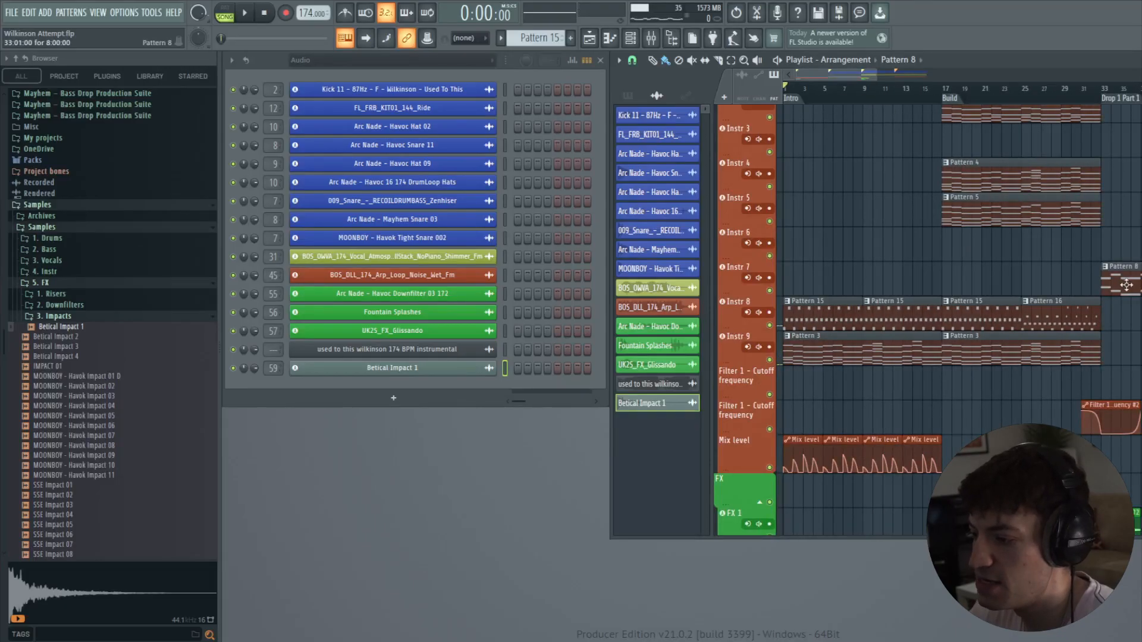
- Copy the drop's Pattern 8 clip on Instr 7 to bars 1 and 9 of the intro, with the snap set to Bar
{"action": "left_click_drag", "start_coordinate": [1126, 285], "coordinate": [803, 281]}
{"action": "left_click", "coordinate": [632, 60]}
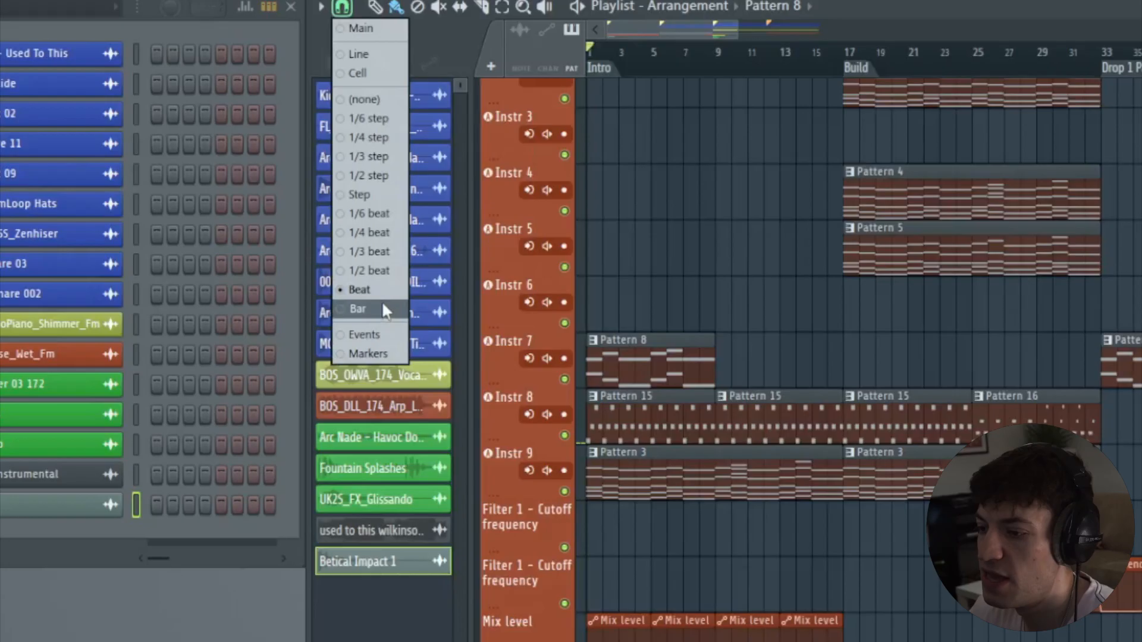
{"action": "left_click", "coordinate": [383, 307]}
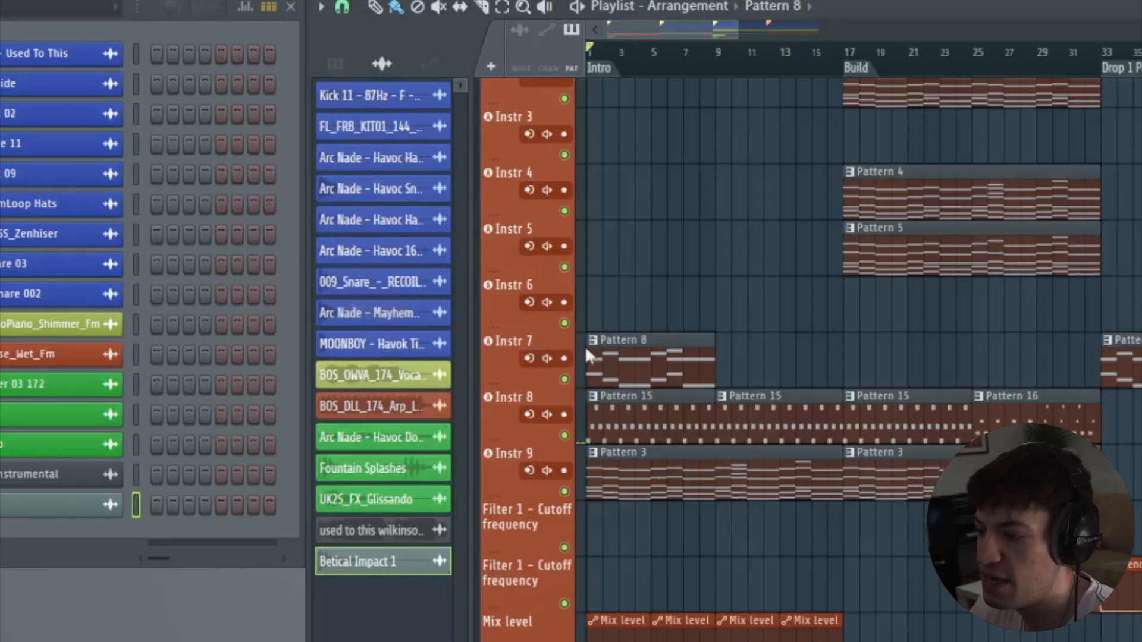
{"action": "left_click_drag", "start_coordinate": [586, 355], "coordinate": [737, 362]}
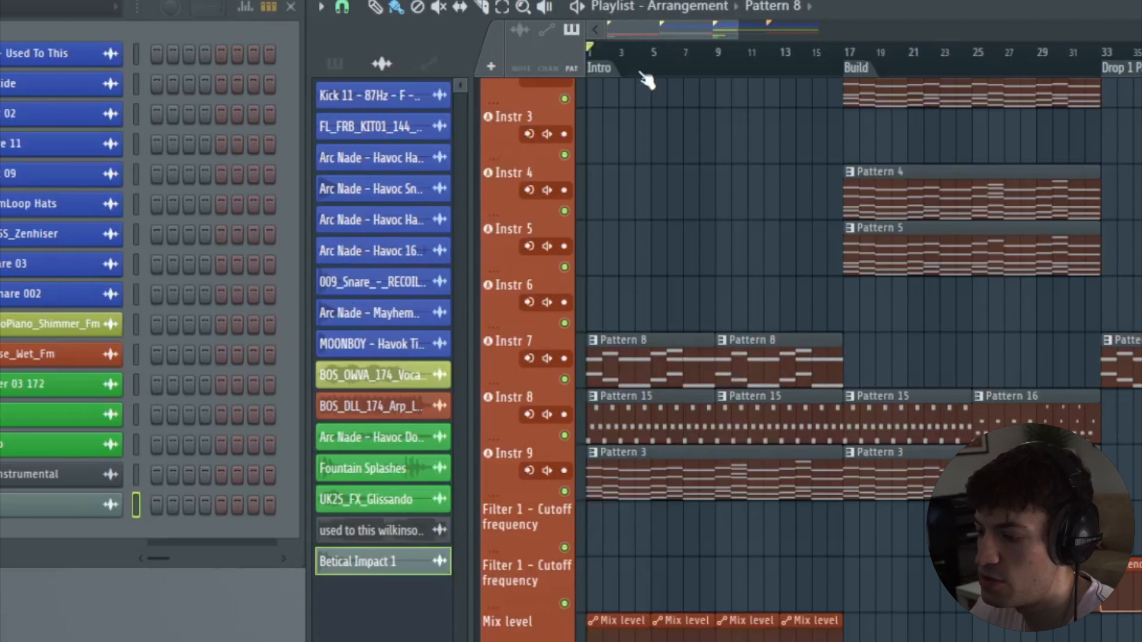
- Play the intro from the start with the added Pattern 8 clips
{"action": "scroll", "coordinate": [640, 76], "scroll_direction": "up", "scroll_amount": 2}
{"action": "key", "text": "space"}
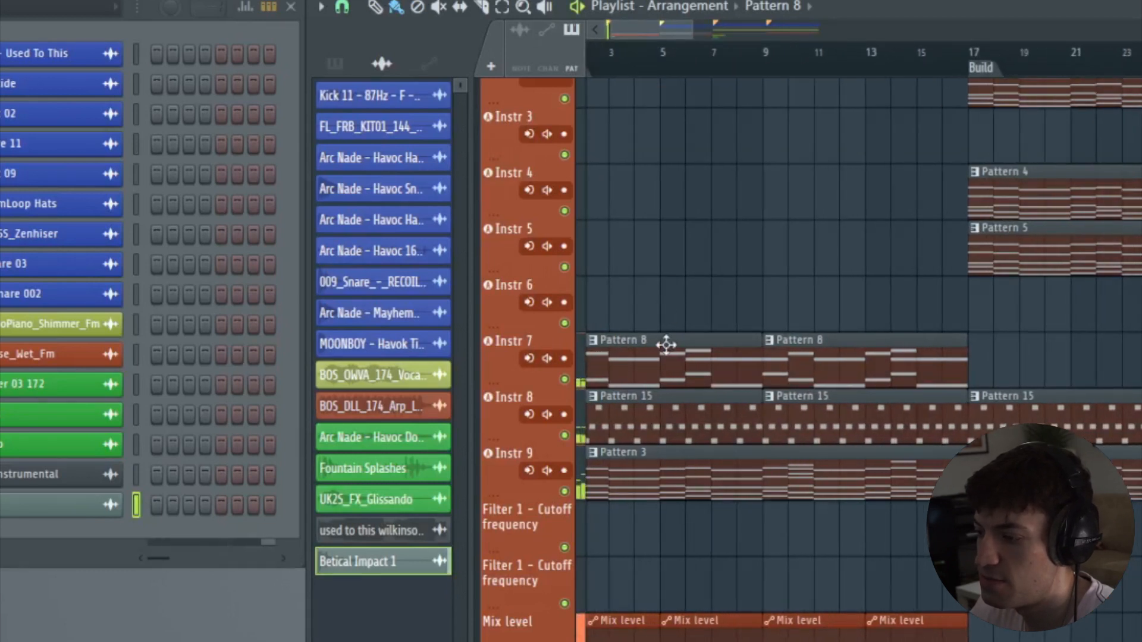
{"action": "scroll", "coordinate": [704, 50], "scroll_direction": "down", "scroll_amount": 2}
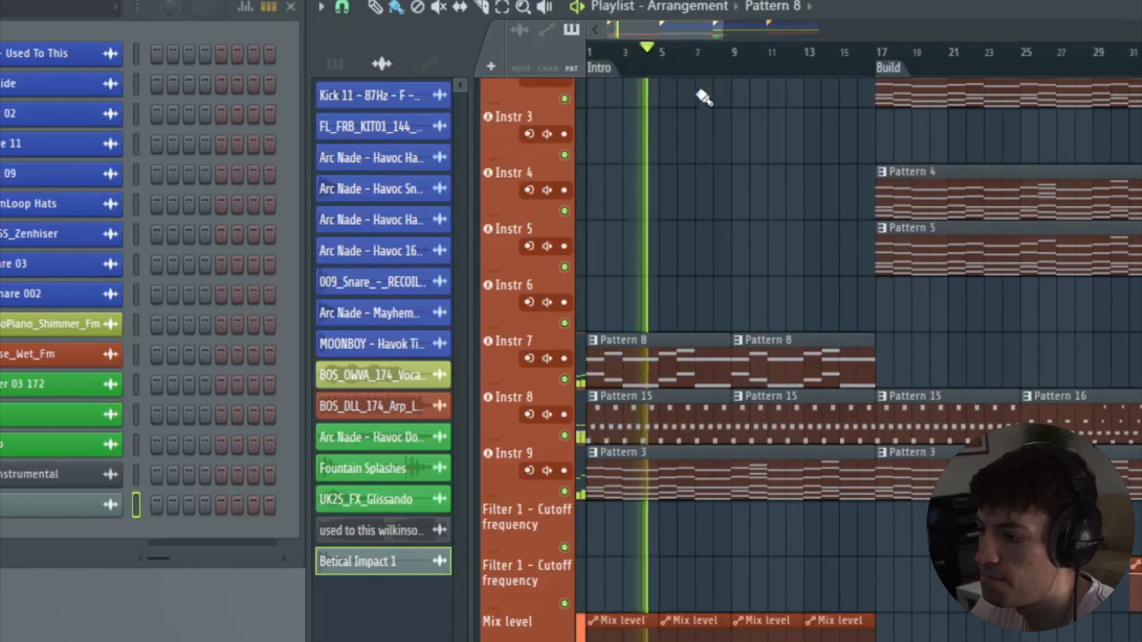
- Stop the intro playback, select bars 25 to 33 of the build in the playlist and solo the Instr 8 track
{"action": "key", "text": "space"}
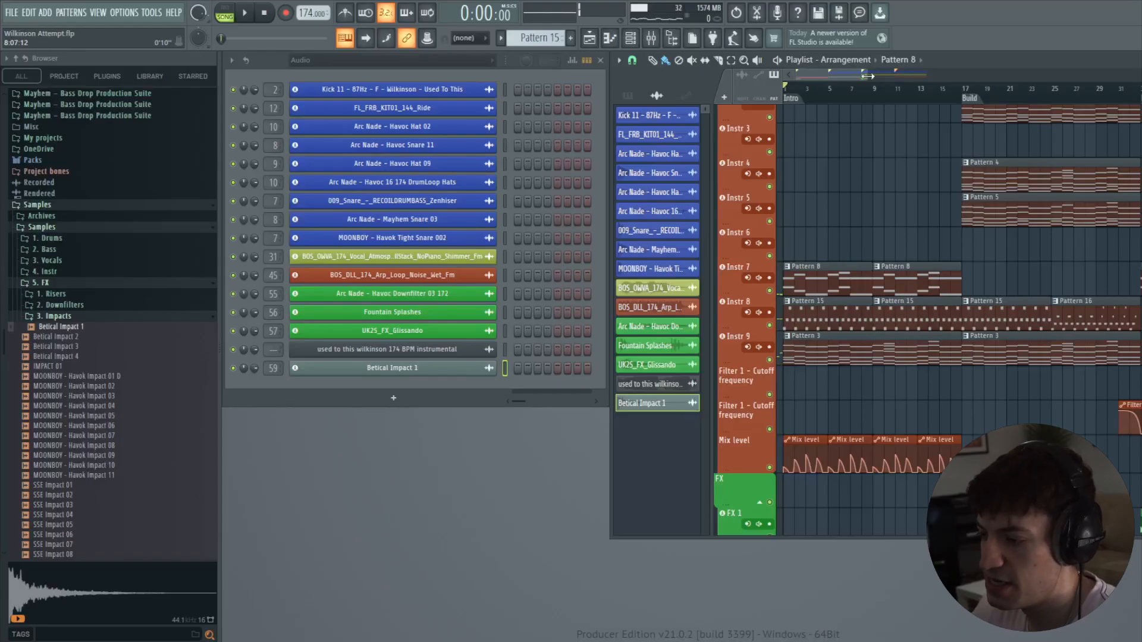
{"action": "left_click_drag", "start_coordinate": [868, 76], "coordinate": [903, 76]}
{"action": "left_click_drag", "start_coordinate": [875, 76], "coordinate": [890, 78]}
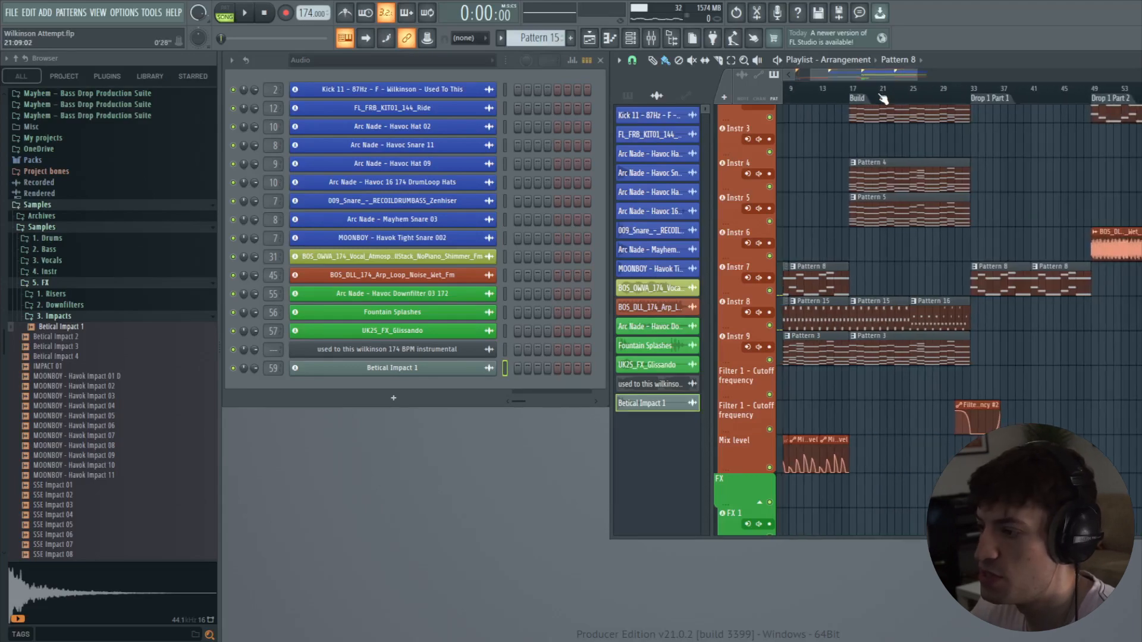
{"action": "scroll", "coordinate": [881, 93], "scroll_direction": "up", "scroll_amount": 3}
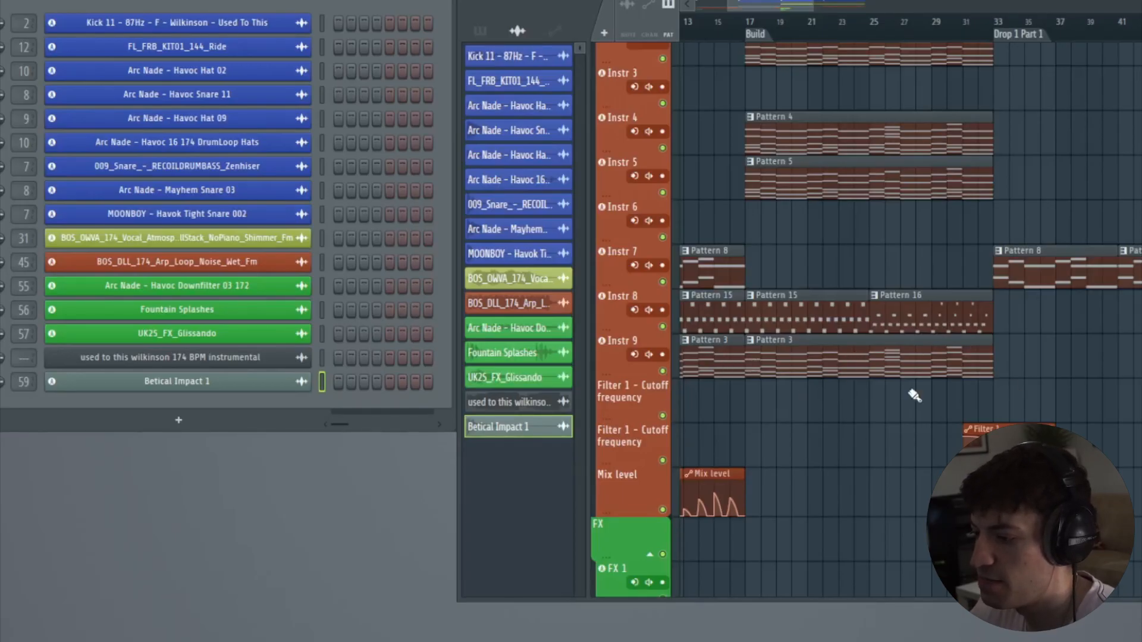
{"action": "left_click", "coordinate": [748, 27]}
{"action": "left_click_drag", "start_coordinate": [752, 31], "coordinate": [999, 83]}
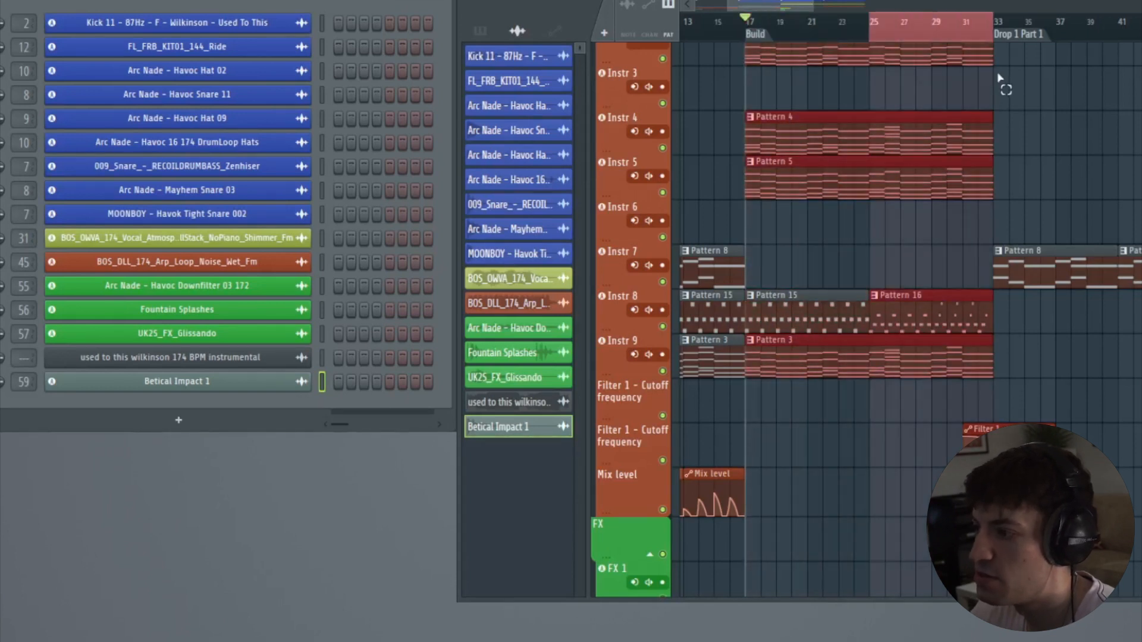
{"action": "left_click", "coordinate": [663, 327], "text": "ctrl"}
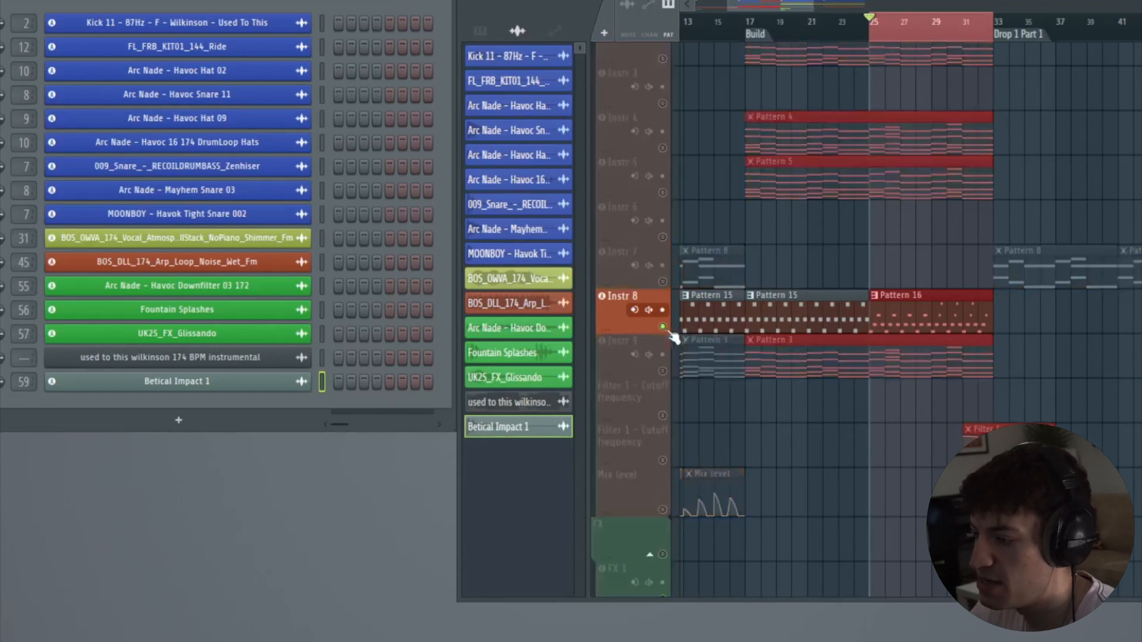
- Play Pattern 16 and examine its C6 and F6 note variations in the Nexus #8 piano roll, closing it when done
{"action": "double_click", "coordinate": [925, 303]}
{"action": "left_click_drag", "start_coordinate": [671, 66], "coordinate": [823, 66]}
{"action": "key", "text": "space"}
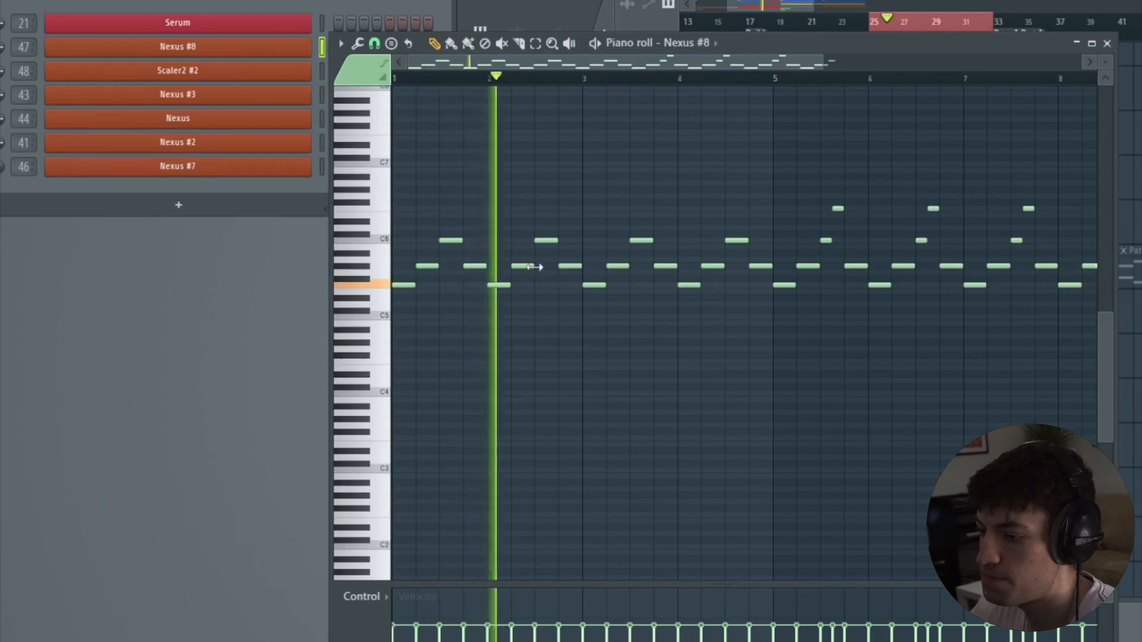
{"action": "left_click_drag", "start_coordinate": [854, 43], "coordinate": [758, 42]}
{"action": "left_click_drag", "start_coordinate": [655, 61], "coordinate": [778, 62]}
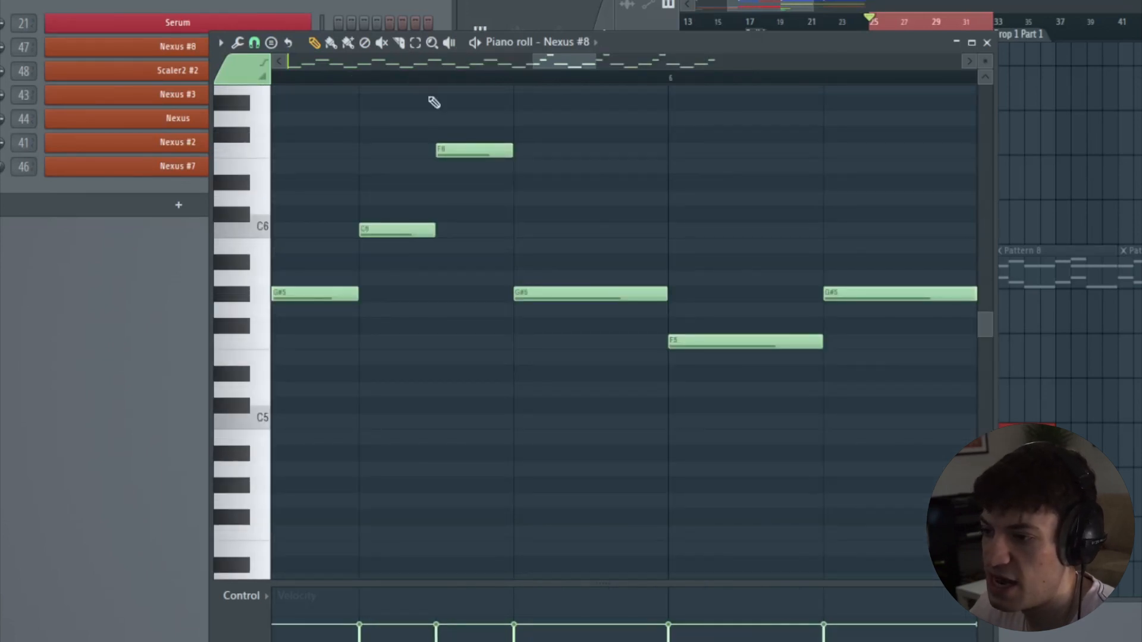
{"action": "left_click", "coordinate": [454, 149]}
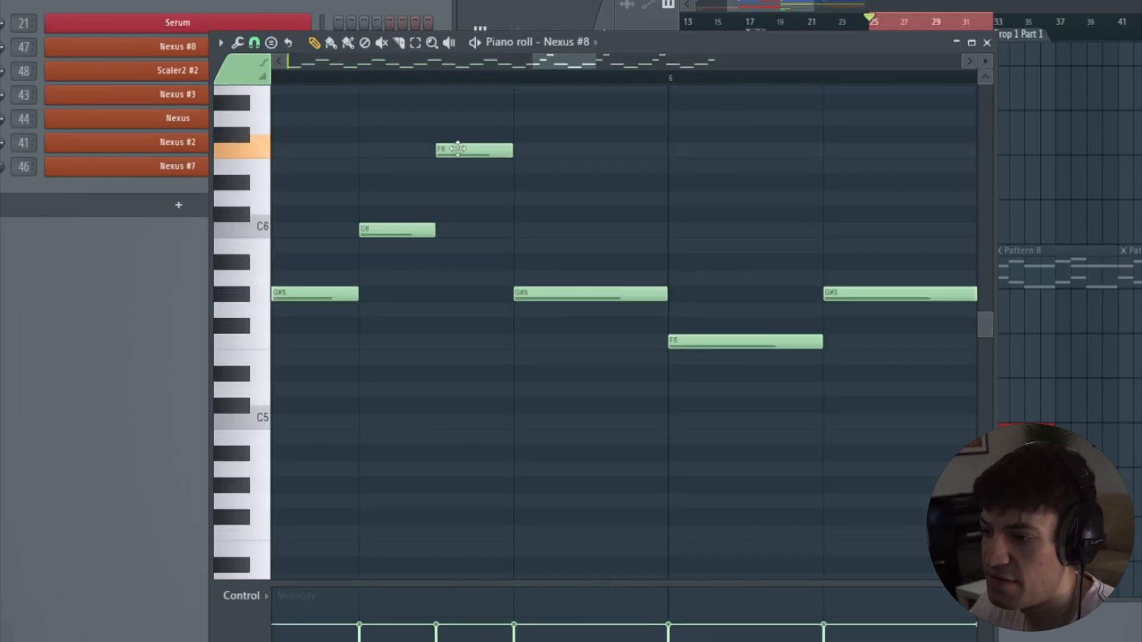
{"action": "scroll", "coordinate": [454, 89], "scroll_direction": "down", "scroll_amount": 5}
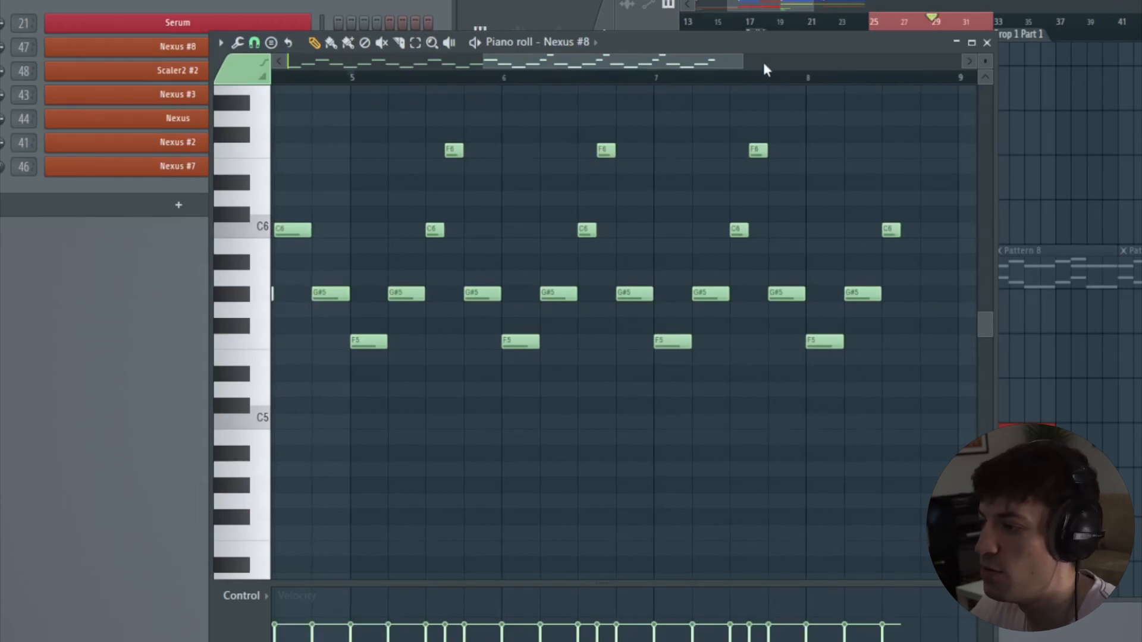
{"action": "left_click", "coordinate": [987, 42]}
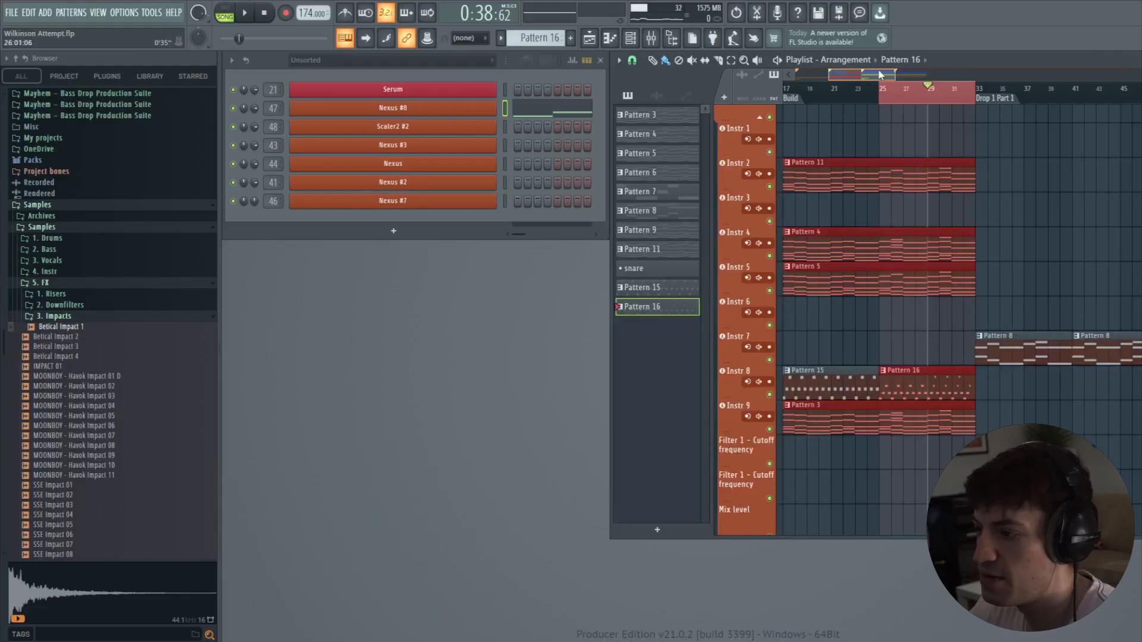
- Clear the playlist time selection and pick Pattern 3 from its Instr 9 clip in the build
{"action": "left_click_drag", "start_coordinate": [882, 75], "coordinate": [875, 75]}
{"action": "left_click", "coordinate": [907, 132], "text": "ctrl"}
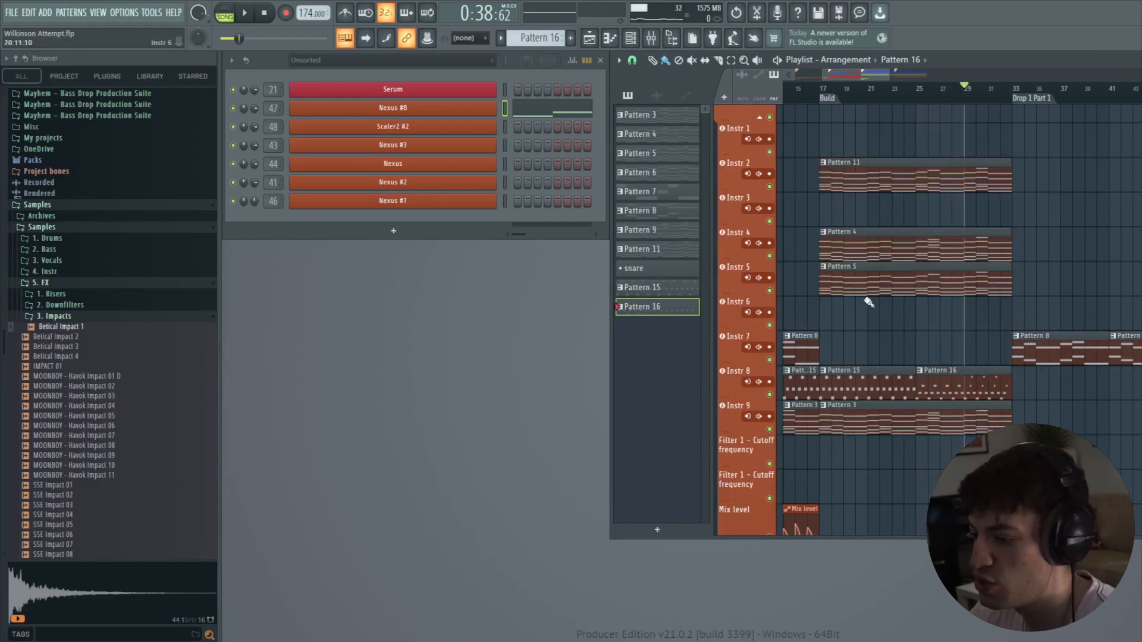
{"action": "left_click", "coordinate": [901, 423]}
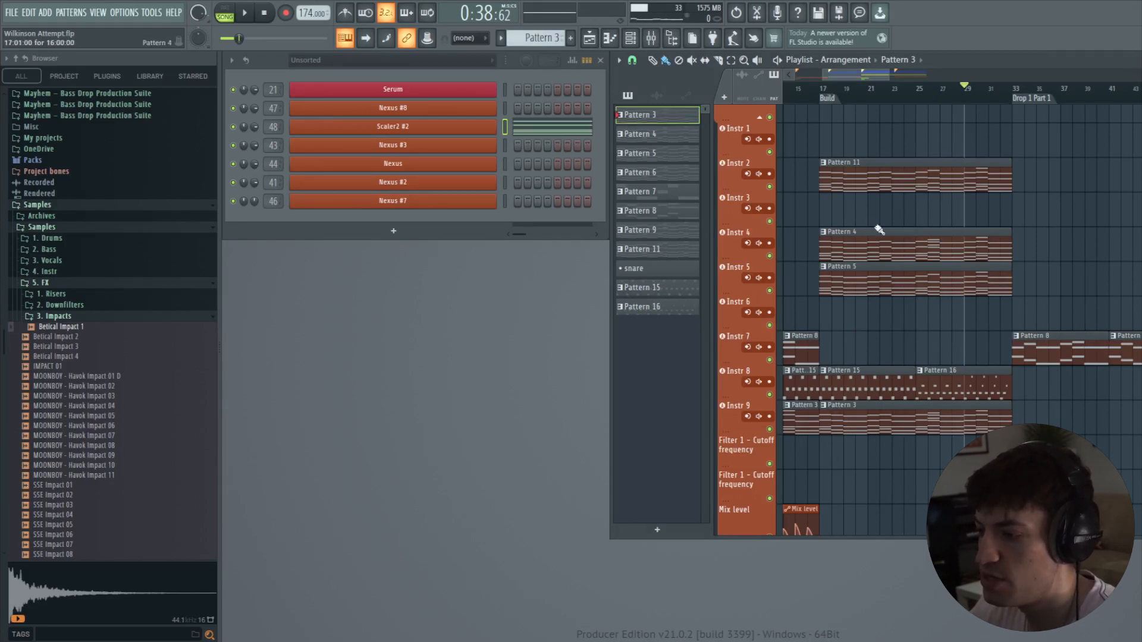
{"action": "scroll", "coordinate": [886, 224], "scroll_direction": "up", "scroll_amount": 4}
{"action": "scroll", "coordinate": [839, 364], "scroll_direction": "down", "scroll_amount": 3}
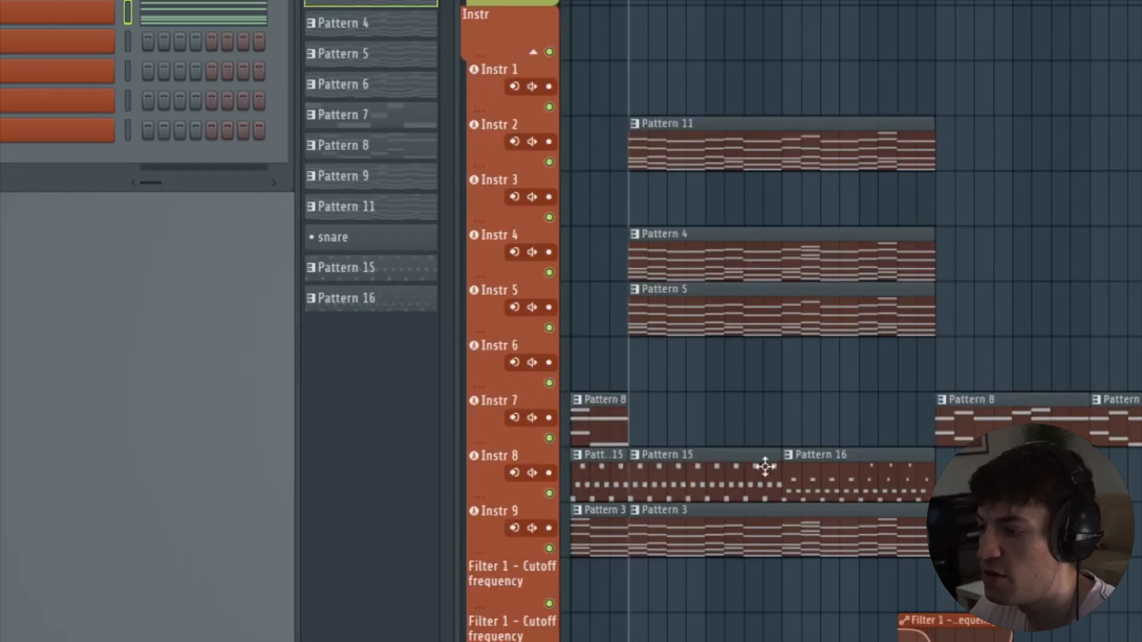
- Solo Instr 2, play its Pattern 11 from the start of the build and view the Nexus #2 preset behind it
{"action": "left_click", "coordinate": [549, 162], "text": "ctrl"}
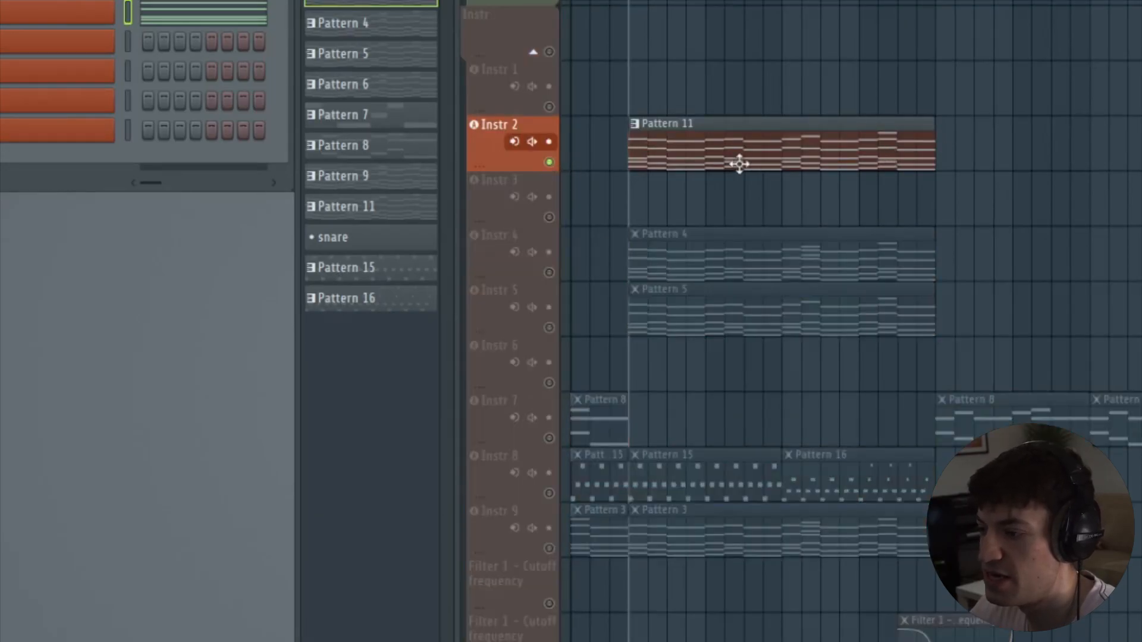
{"action": "left_click", "coordinate": [739, 161]}
{"action": "key", "text": "space"}
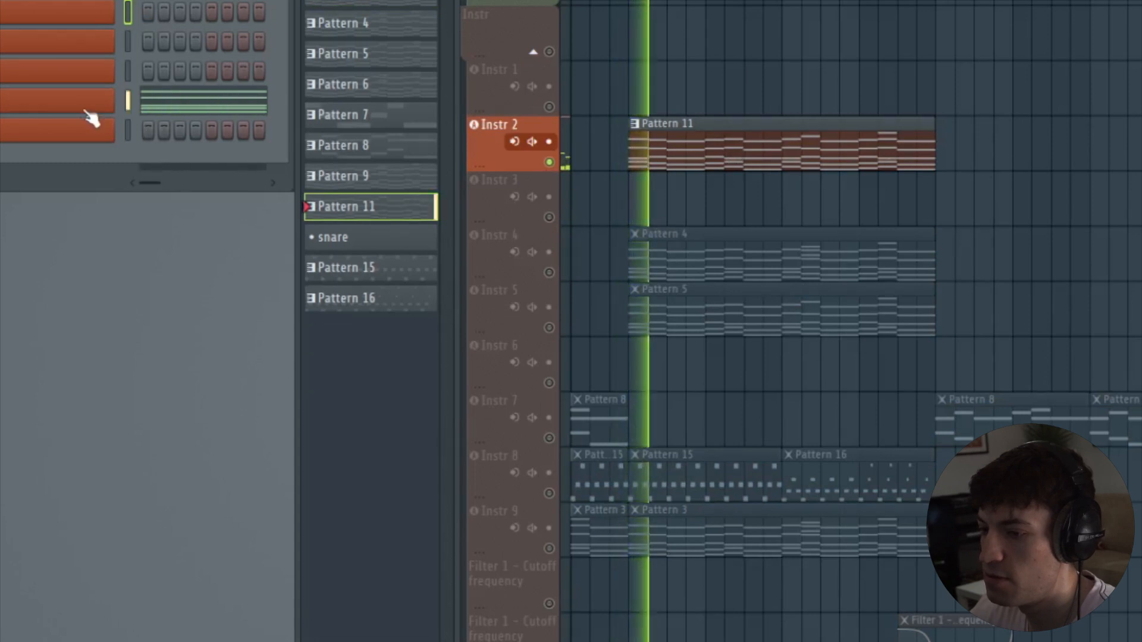
{"action": "key", "text": "space"}
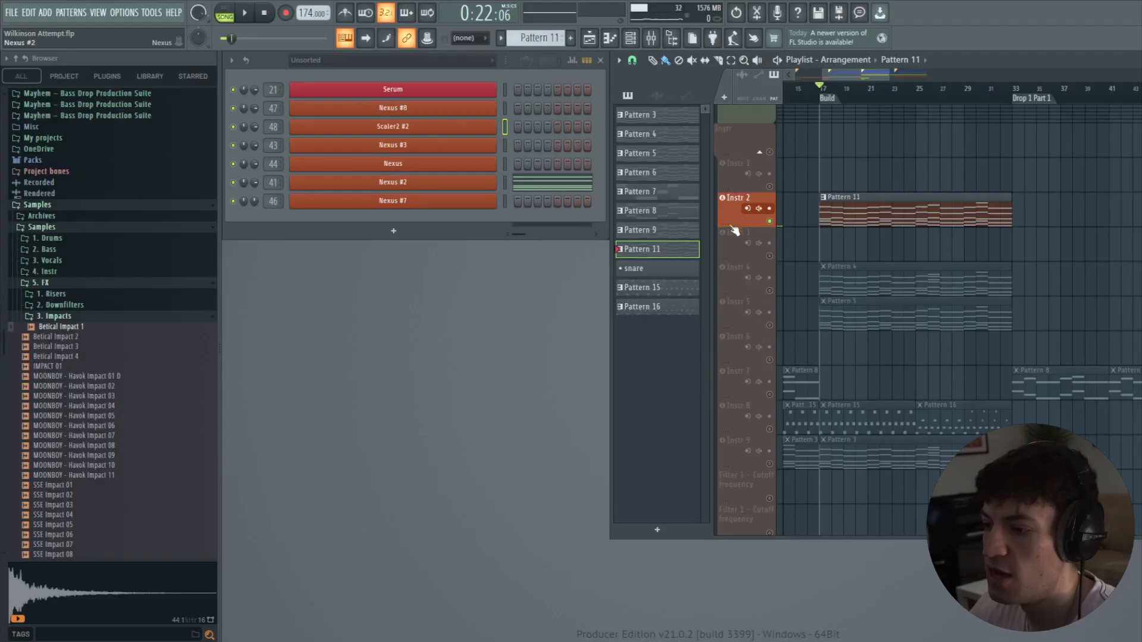
{"action": "left_click", "coordinate": [65, 100]}
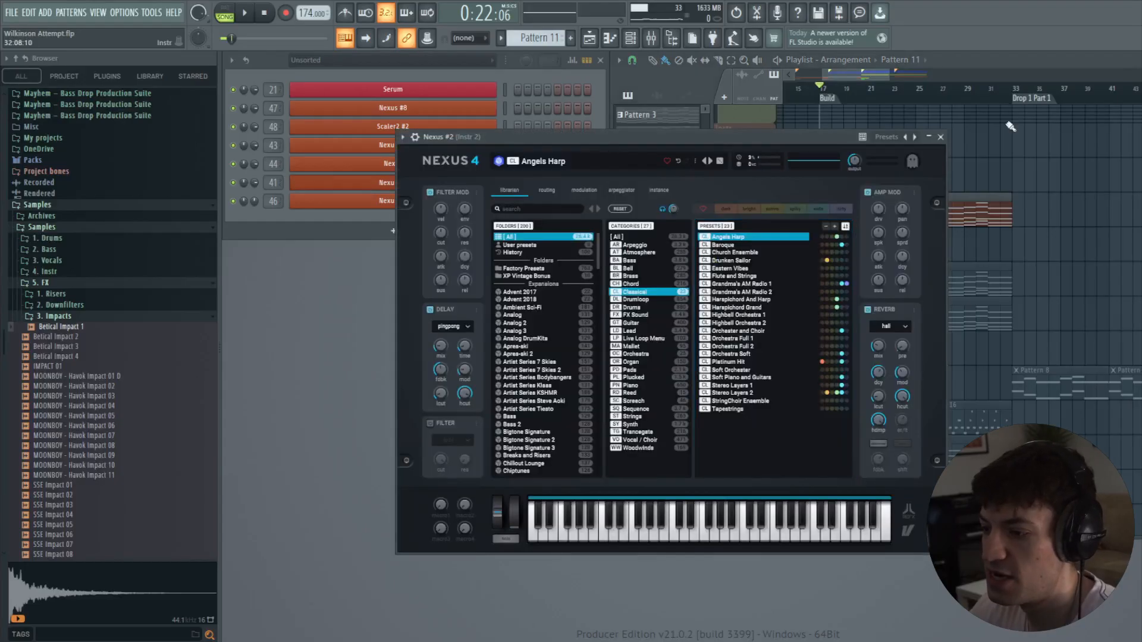
{"action": "left_click", "coordinate": [941, 137]}
- Solo Instr 4 and play its Pattern 4 clip from the start of the build
{"action": "left_click", "coordinate": [925, 264]}
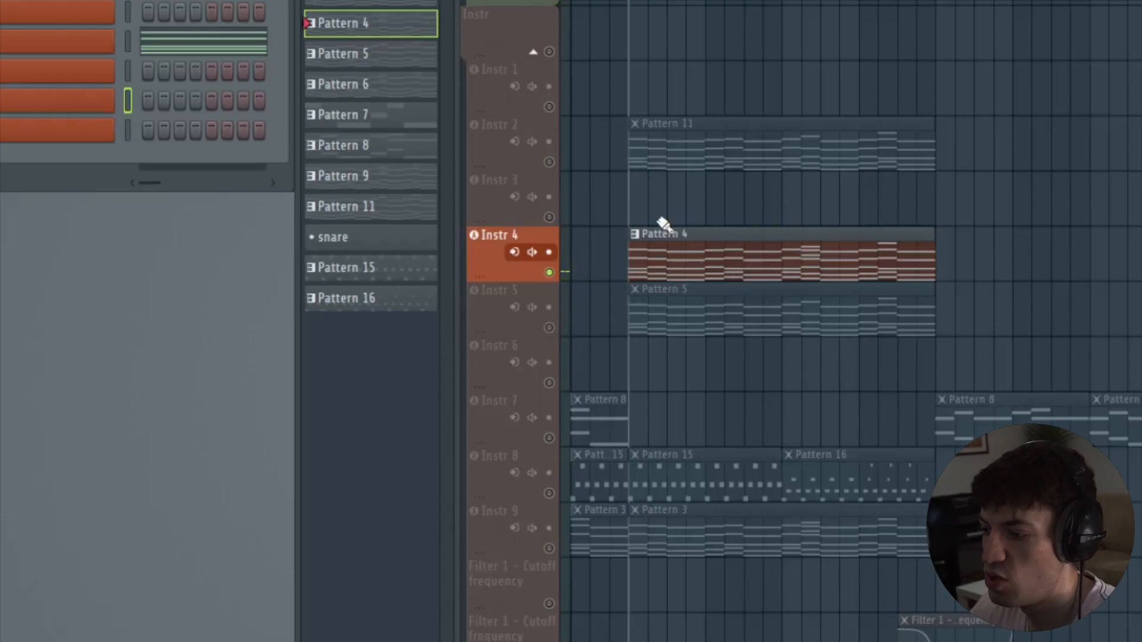
{"action": "key", "text": "space"}
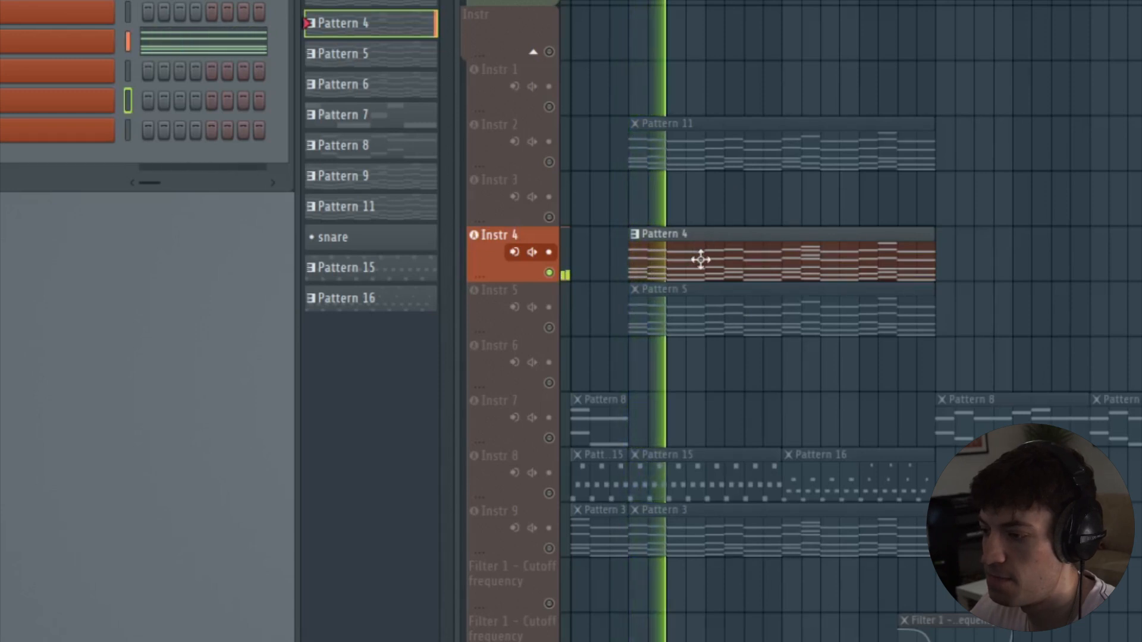
{"action": "key", "text": "space"}
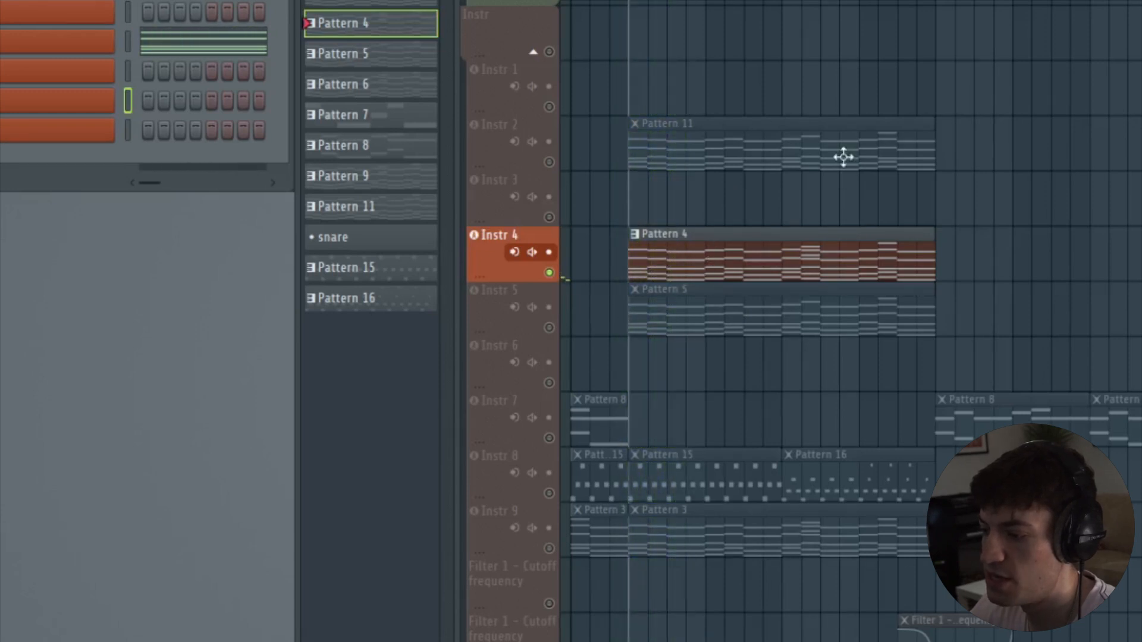
- Solo Instr 5 and play its Pattern 5 clip from the start of the build
{"action": "left_click", "coordinate": [552, 336]}
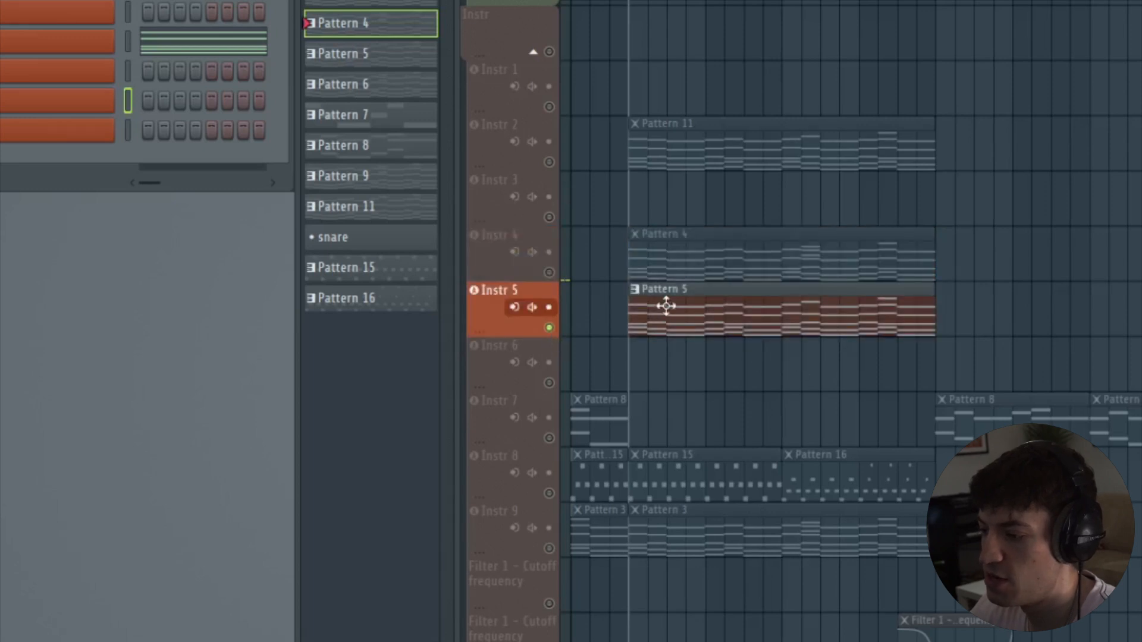
{"action": "key", "text": "space"}
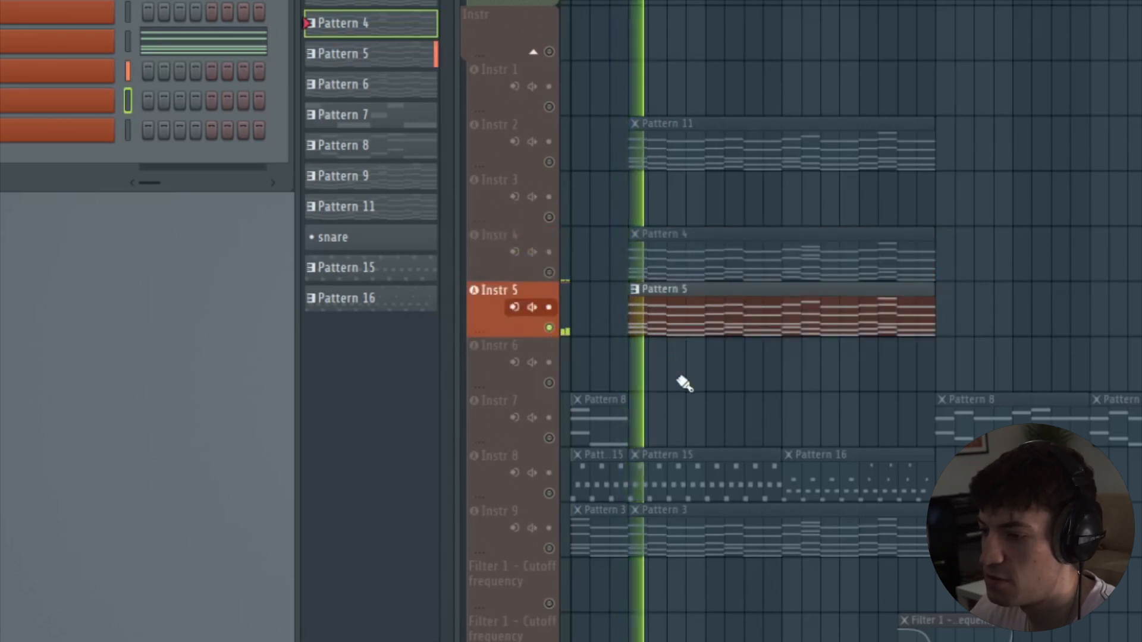
{"action": "key", "text": "space"}
{"action": "key", "text": "space"}
{"action": "key", "text": "space"}
- Unmute Instr 4 and Instr 2 alongside Instr 5 and play the three layered build patterns together
{"action": "scroll", "coordinate": [754, 311], "scroll_direction": "down", "scroll_amount": 1}
{"action": "left_click", "coordinate": [552, 216]}
{"action": "left_click", "coordinate": [552, 108]}
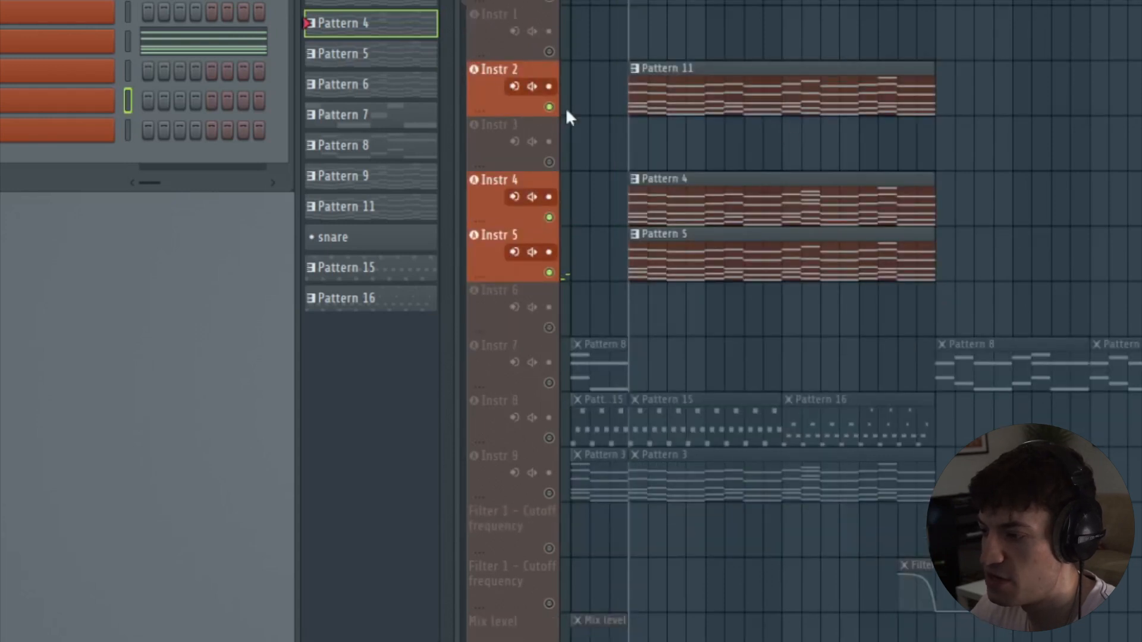
{"action": "key", "text": "space"}
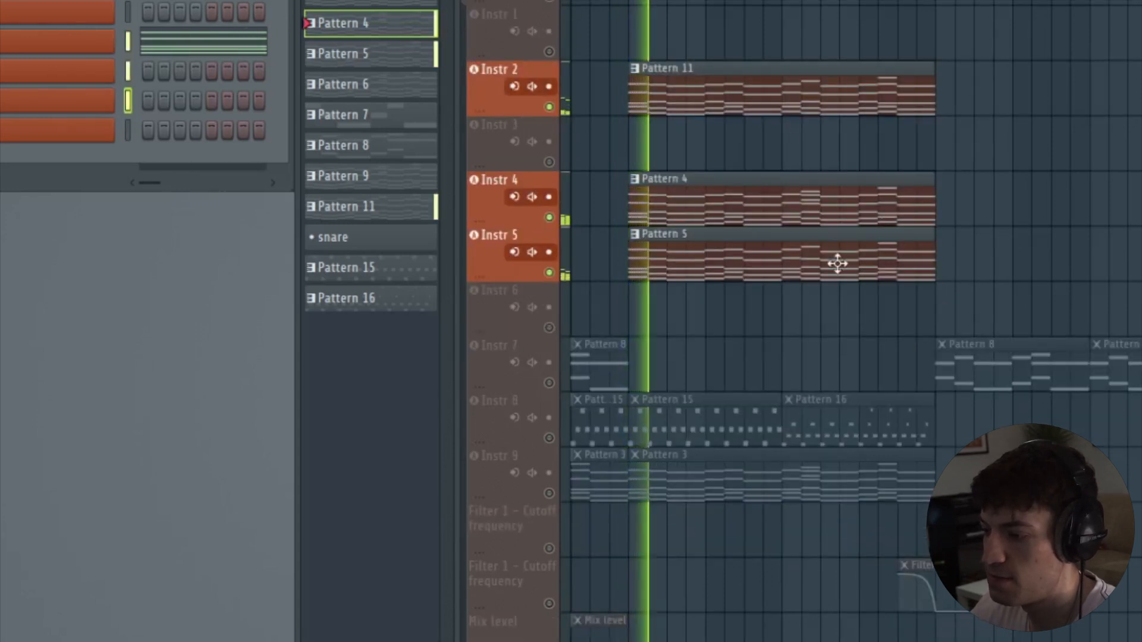
{"action": "key", "text": "space"}
- Add Instr 9 and Instr 8 to the audible tracks and play all the build's instrument layers together
{"action": "left_click", "coordinate": [550, 495]}
{"action": "left_click", "coordinate": [549, 438]}
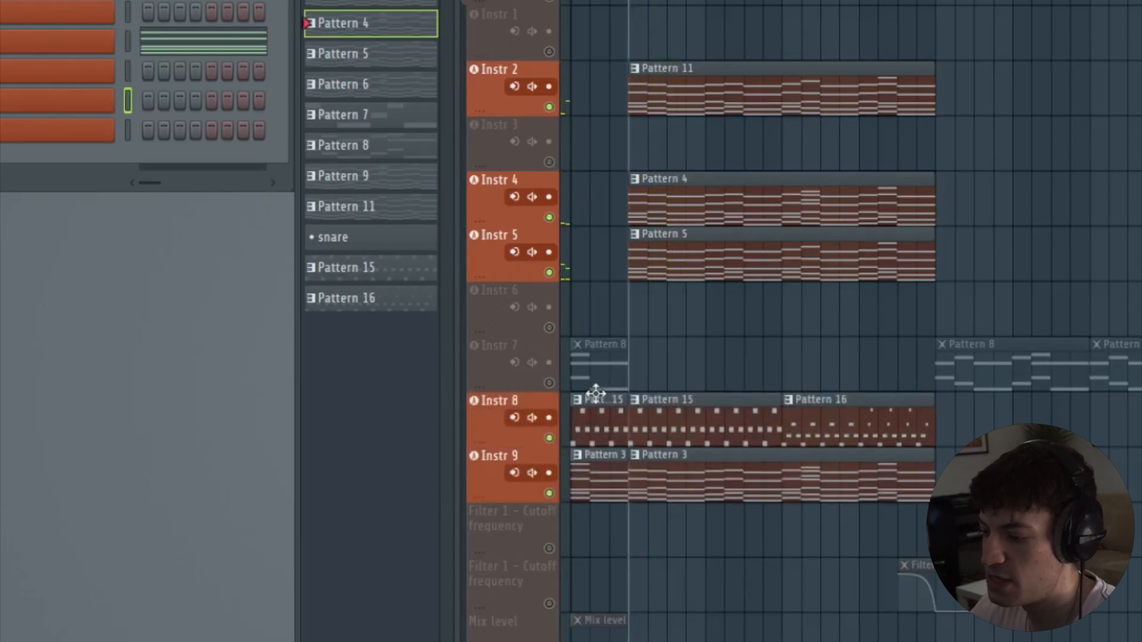
{"action": "key", "text": "space"}
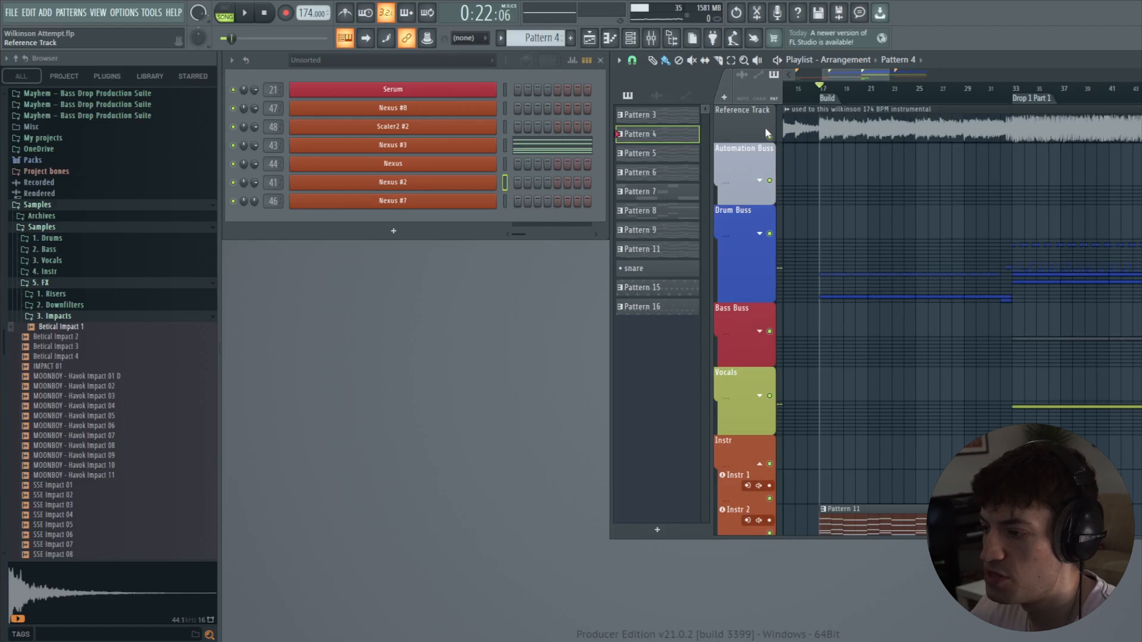
- Expand the Drum Buss group and make its Band 1 freq automation track taller
{"action": "left_click", "coordinate": [761, 235]}
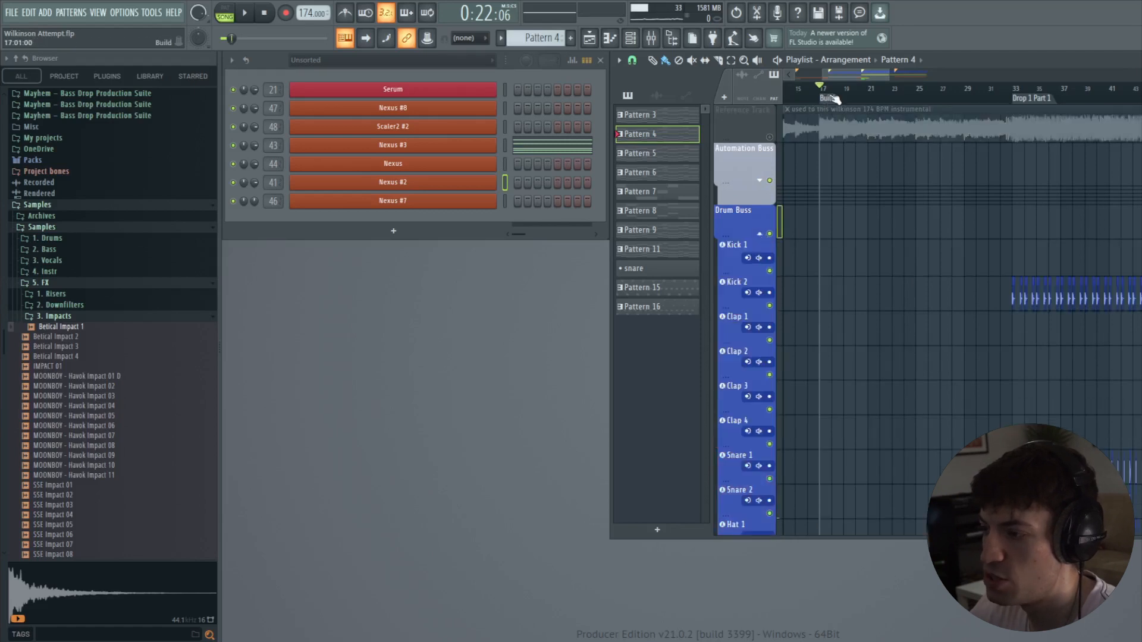
{"action": "scroll", "coordinate": [834, 98], "scroll_direction": "up", "scroll_amount": 4}
{"action": "scroll", "coordinate": [824, 283], "scroll_direction": "down", "scroll_amount": 4}
{"action": "scroll", "coordinate": [823, 284], "scroll_direction": "down", "scroll_amount": 4}
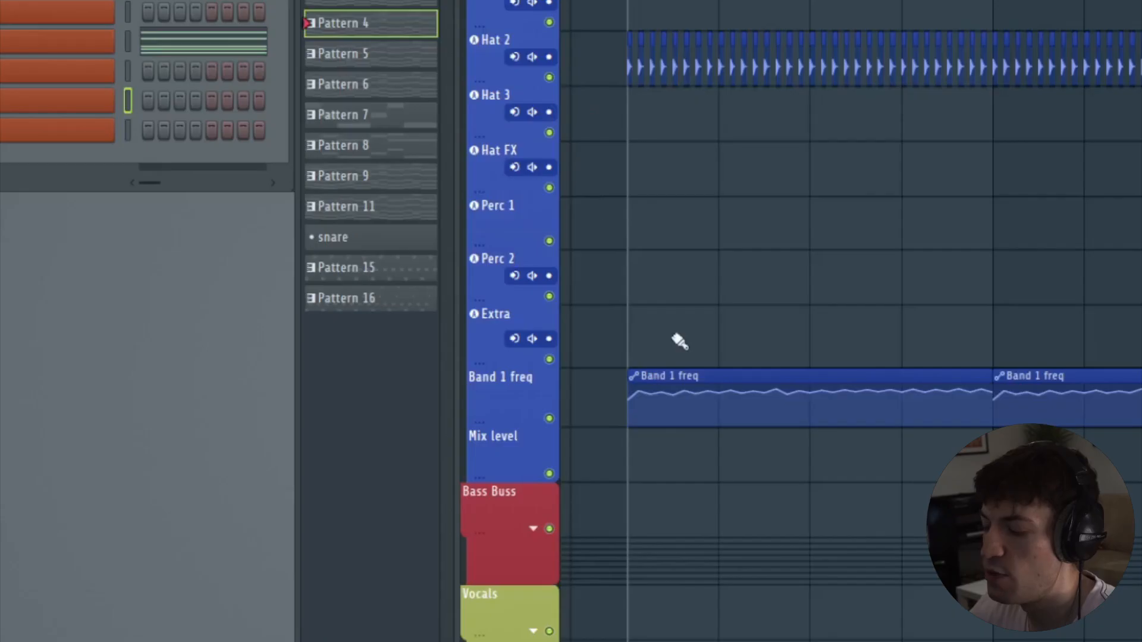
{"action": "left_click_drag", "start_coordinate": [524, 421], "coordinate": [525, 503]}
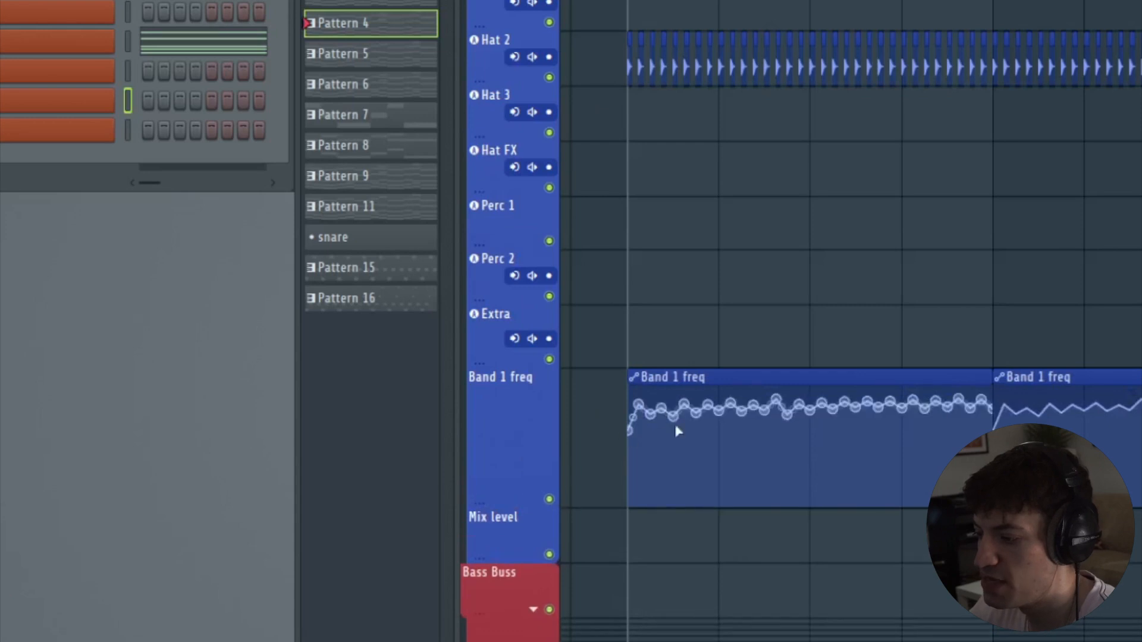
- Open the Fruity parametric EQ 2 on the Hat 2 mixer track and place it beside the Band 1 freq automation
{"action": "key", "text": "F9"}
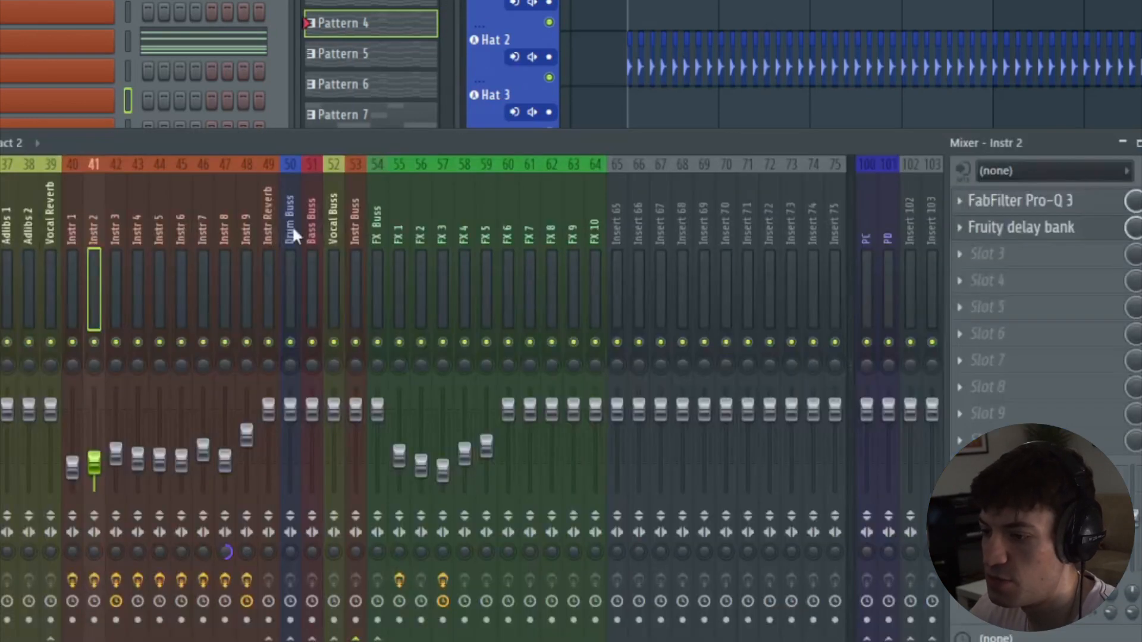
{"action": "scroll", "coordinate": [287, 206], "scroll_direction": "up", "scroll_amount": 20}
{"action": "key", "text": "space"}
{"action": "key", "text": "space"}
{"action": "left_click", "coordinate": [28, 309]}
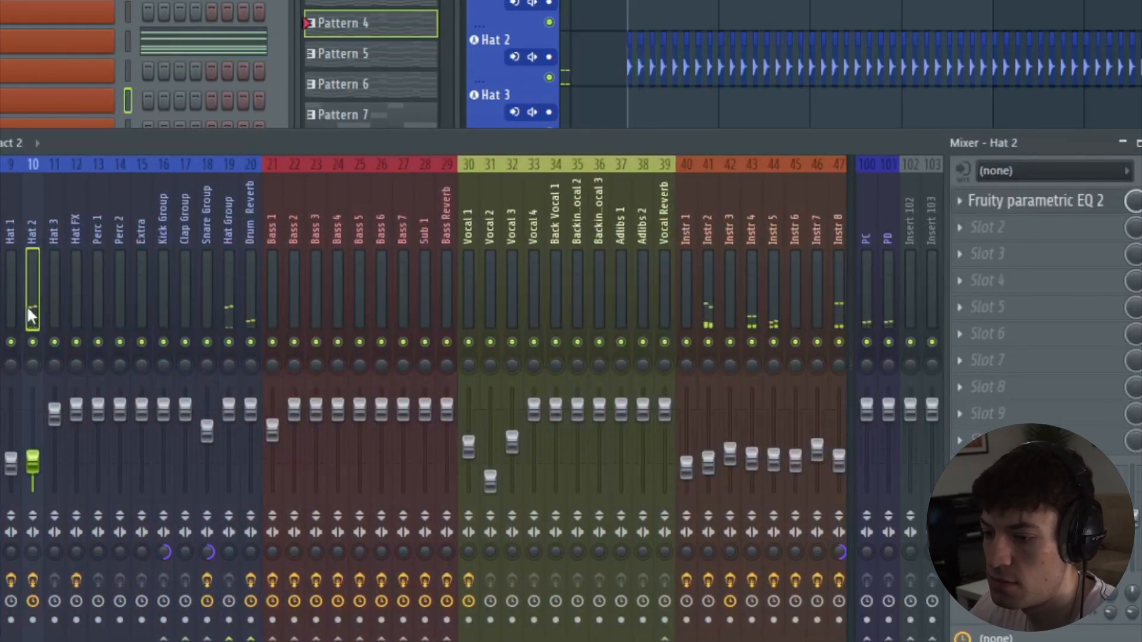
{"action": "left_click", "coordinate": [1107, 203]}
{"action": "key", "text": "F9"}
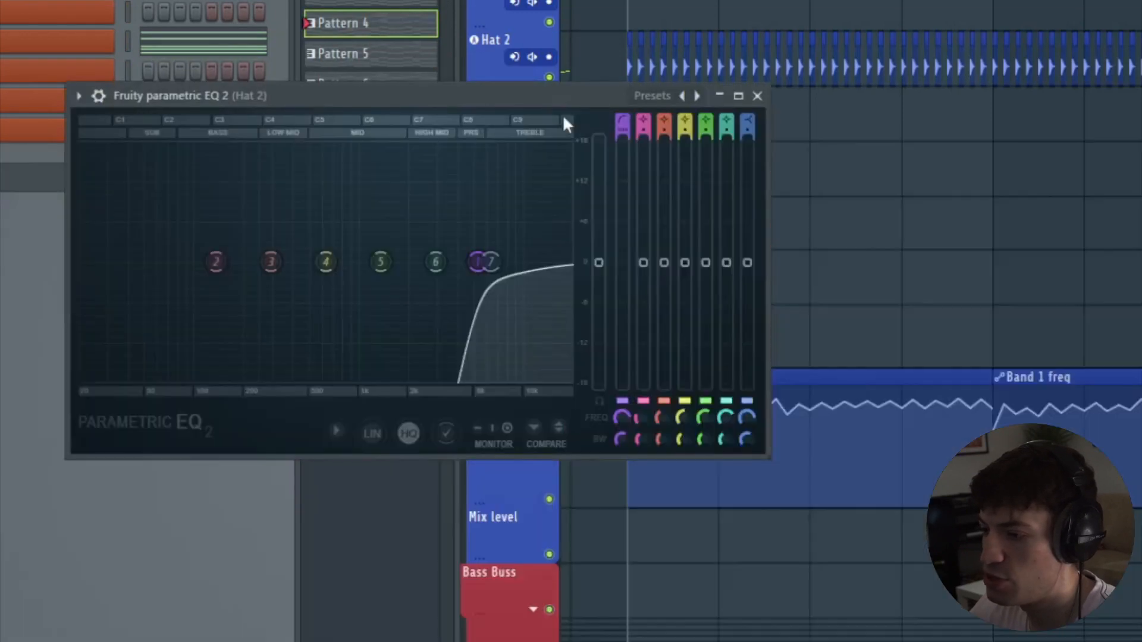
{"action": "left_click_drag", "start_coordinate": [557, 110], "coordinate": [367, 70]}
- Play the build to examine how the Band 1 freq automation moves the low cut in the Hat 2 equalizer
{"action": "mouse_move", "coordinate": [641, 415]}
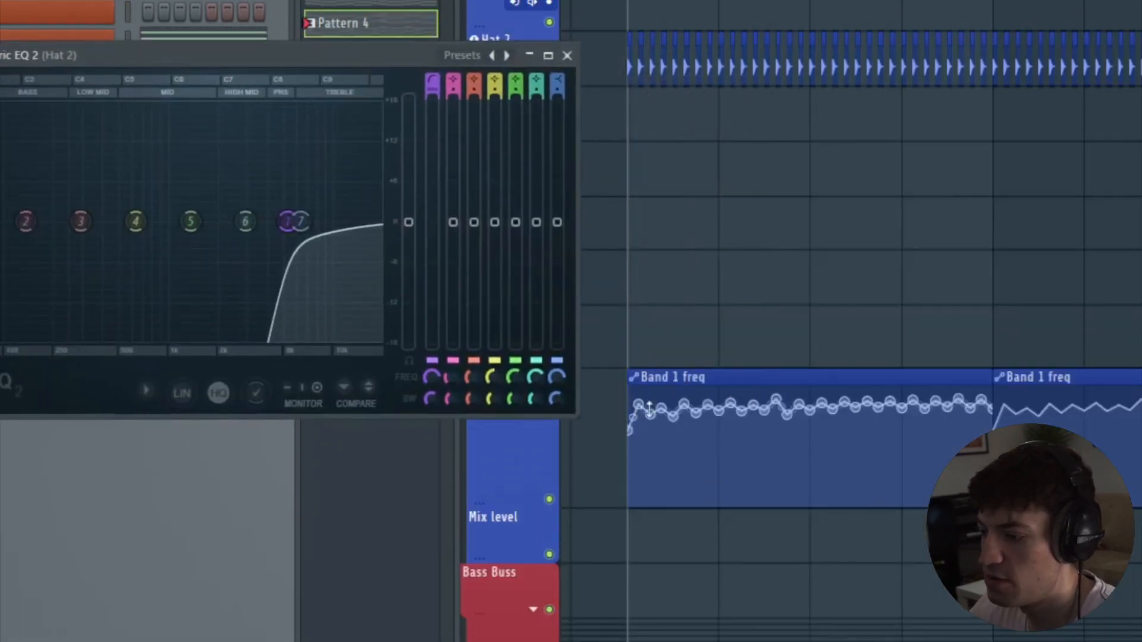
{"action": "key", "text": "space"}
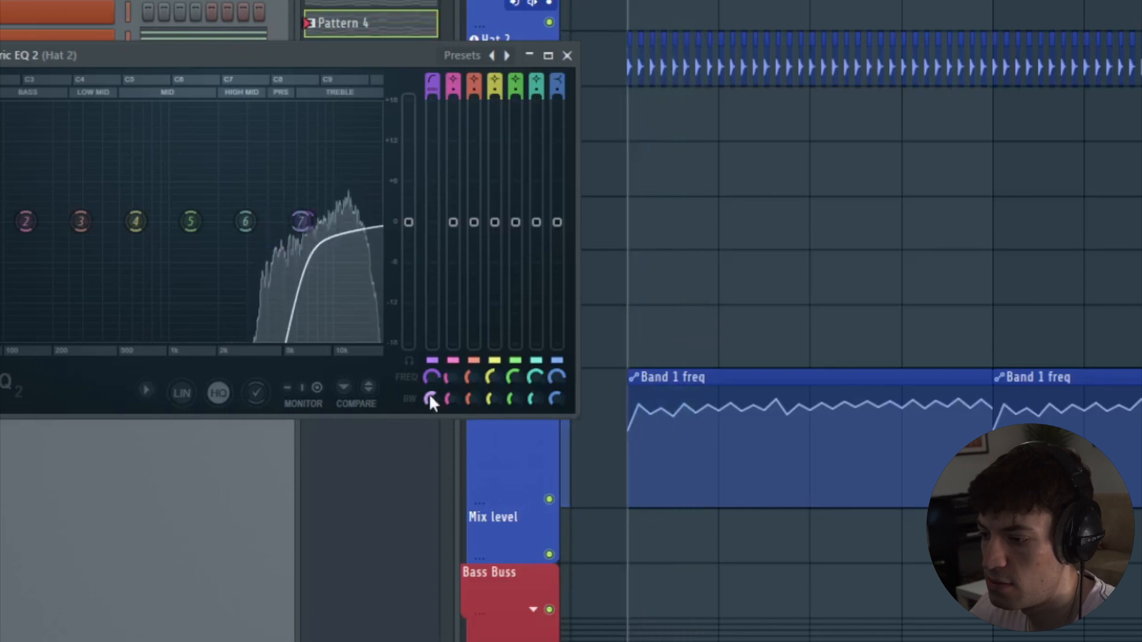
{"action": "left_click", "coordinate": [784, 57]}
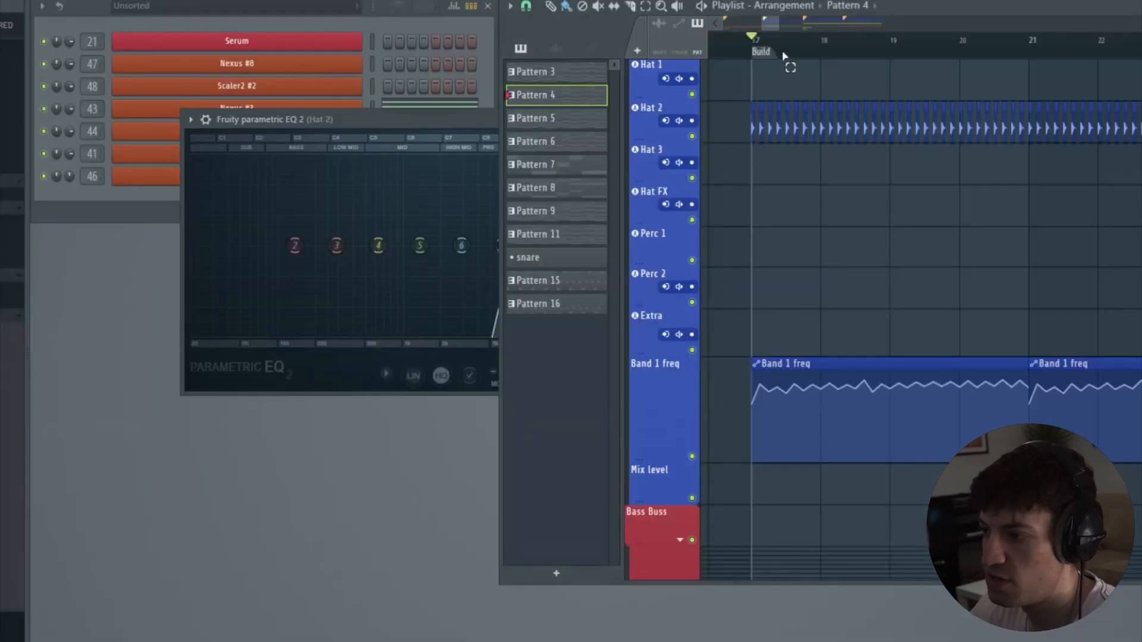
- Loop bars 17 to 20 of the build, showing the automation clip options for the Hat 2 equalizer's Band 1 frequency
{"action": "left_click_drag", "start_coordinate": [784, 57], "coordinate": [1012, 85]}
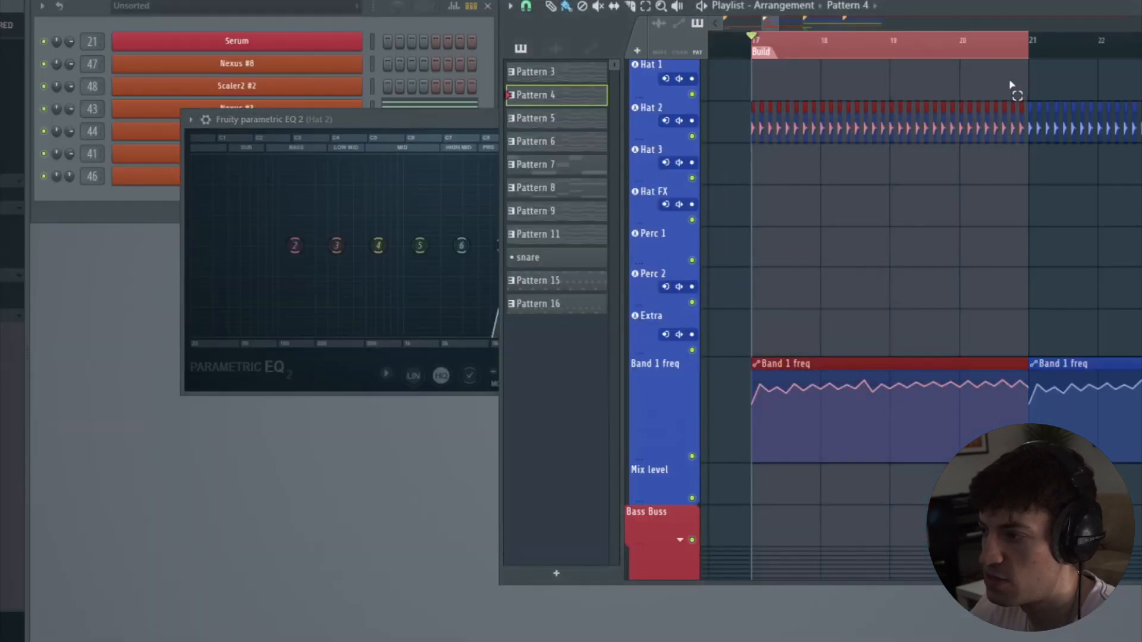
{"action": "left_click", "coordinate": [422, 131]}
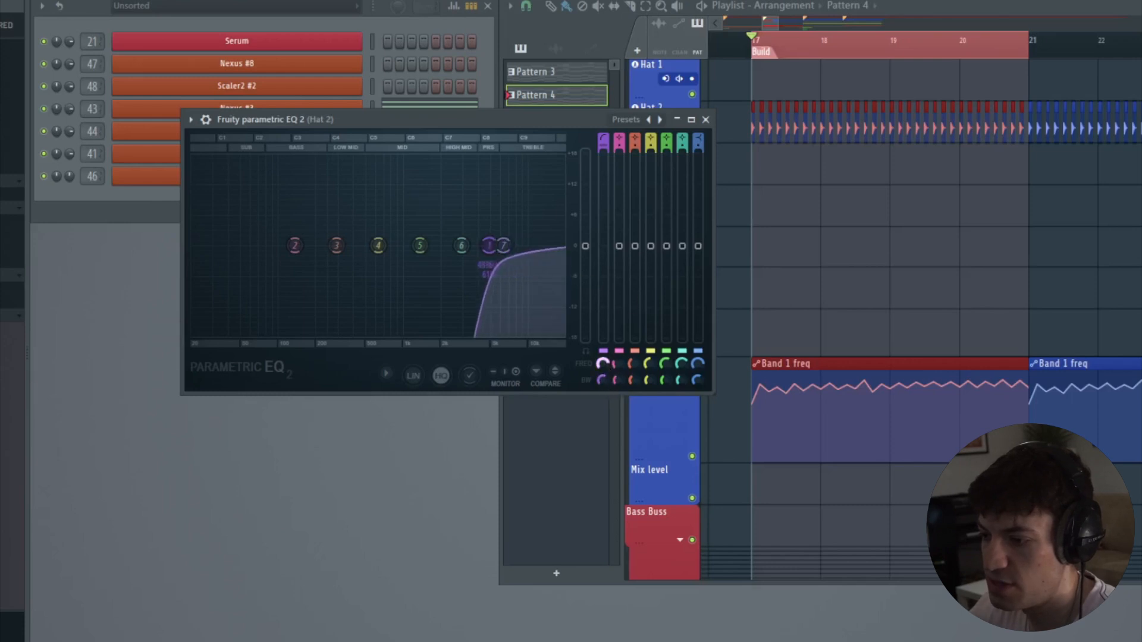
{"action": "right_click", "coordinate": [605, 362]}
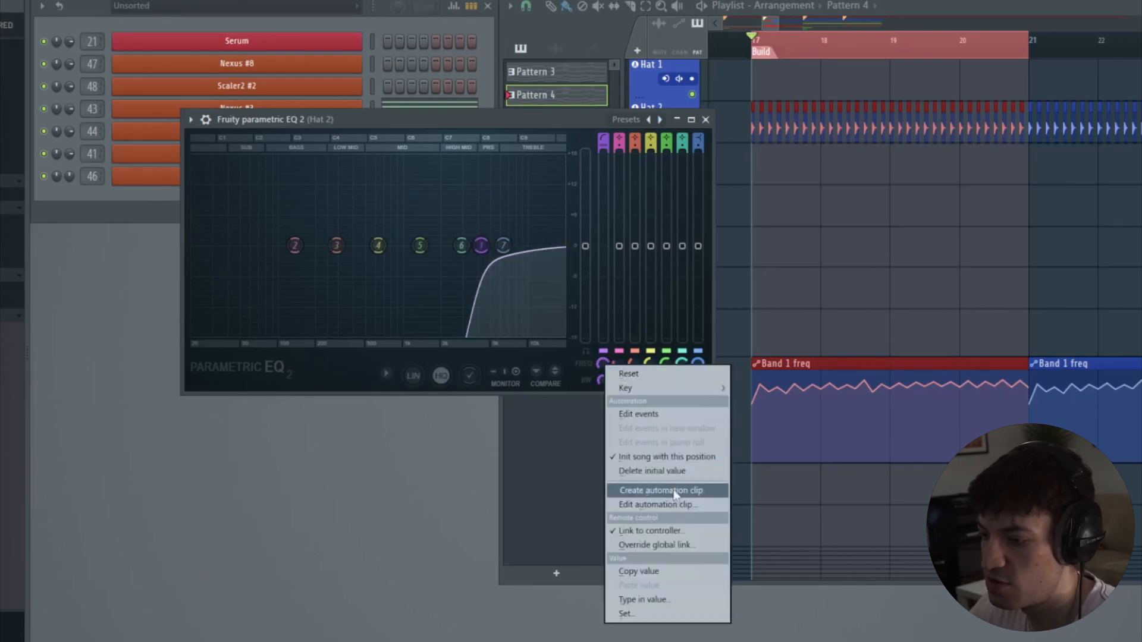
{"action": "left_click", "coordinate": [587, 118]}
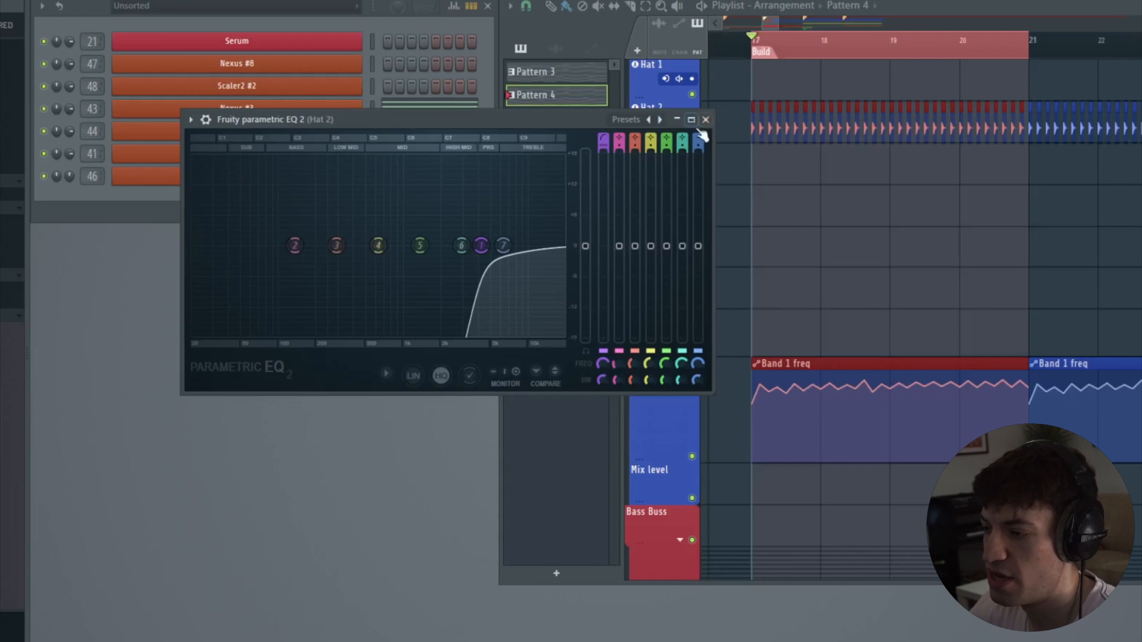
{"action": "key", "text": "space"}
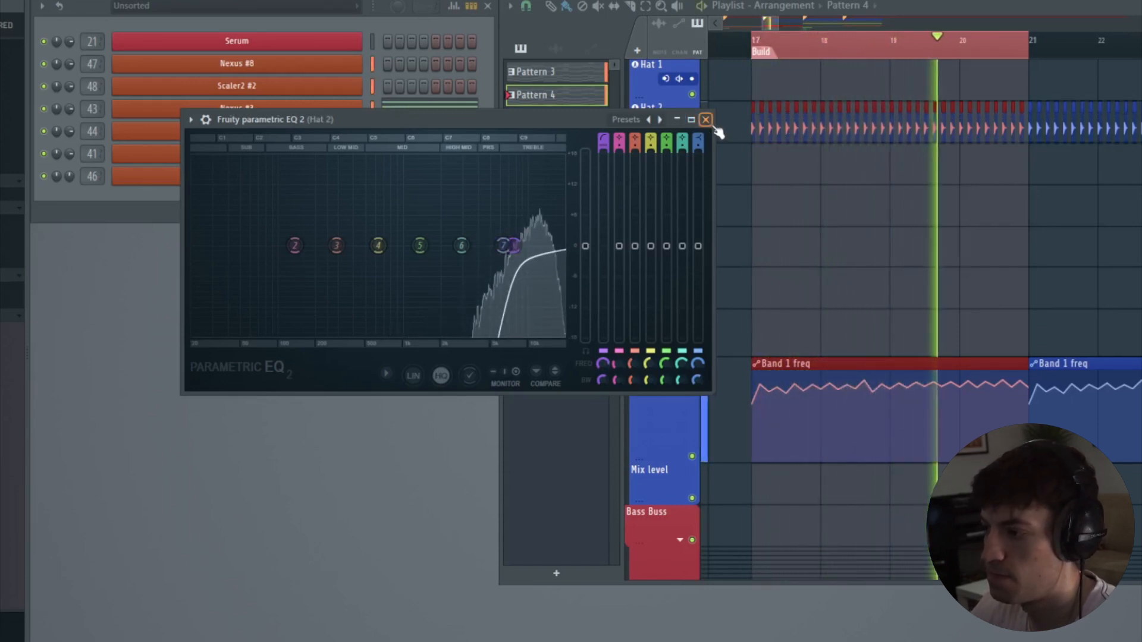
{"action": "left_click", "coordinate": [705, 119]}
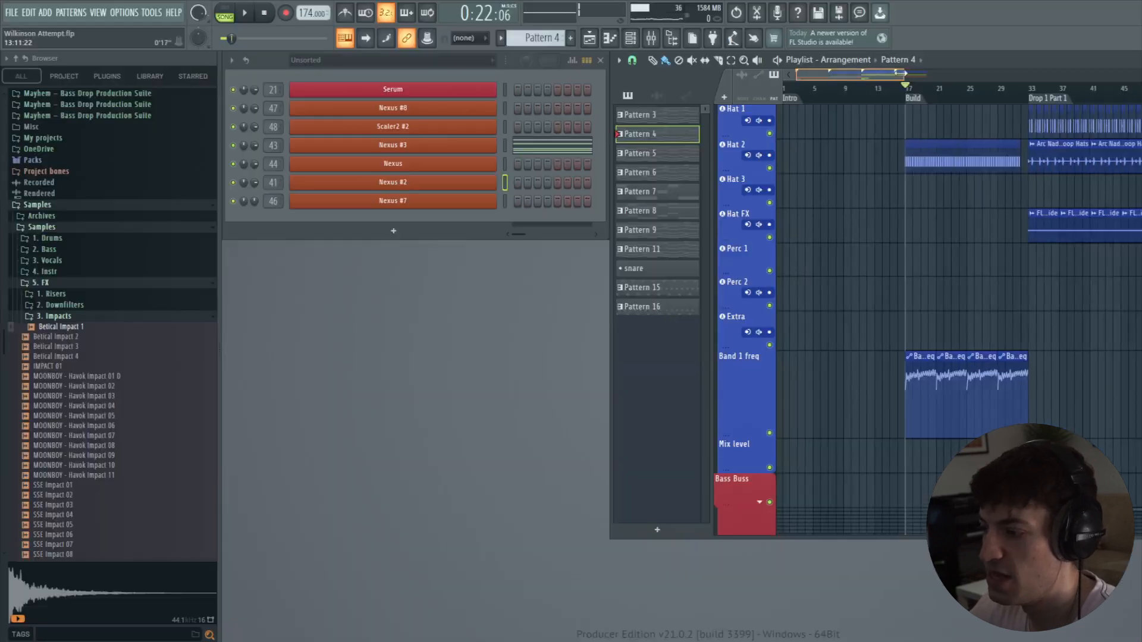
- Examine the Hat 2 and Snare 2 clips at the end of the build, just before Drop 1 Part 1
{"action": "left_click_drag", "start_coordinate": [901, 72], "coordinate": [917, 73]}
{"action": "scroll", "coordinate": [1012, 168], "scroll_direction": "up", "scroll_amount": 3}
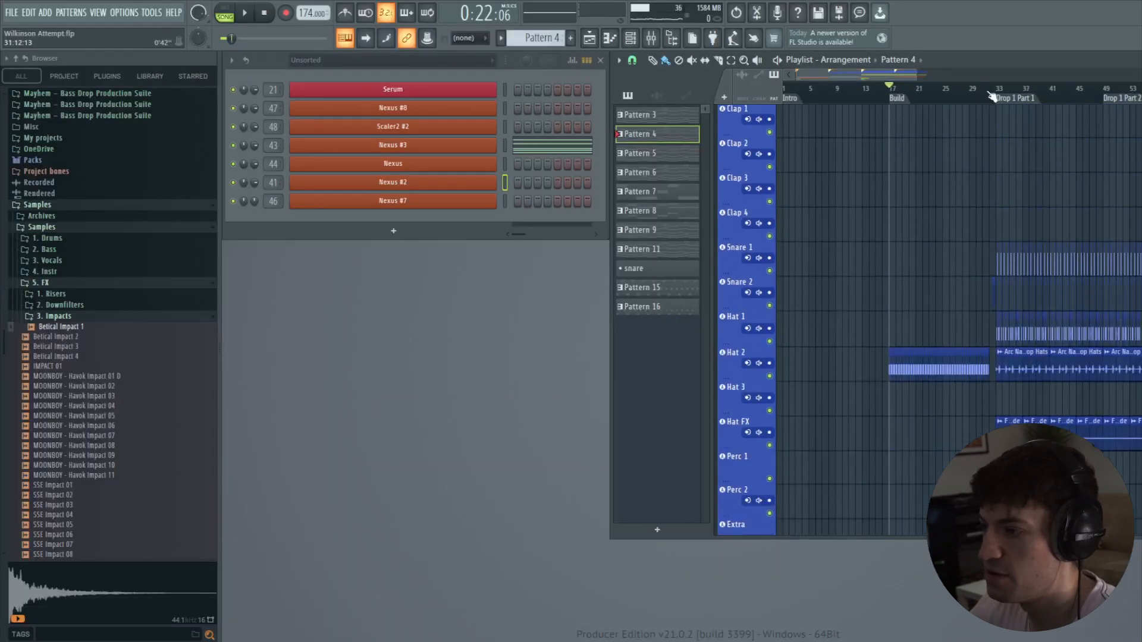
{"action": "scroll", "coordinate": [994, 96], "scroll_direction": "up", "scroll_amount": 3}
{"action": "scroll", "coordinate": [1002, 199], "scroll_direction": "up", "scroll_amount": 2}
{"action": "scroll", "coordinate": [977, 221], "scroll_direction": "down", "scroll_amount": 12}
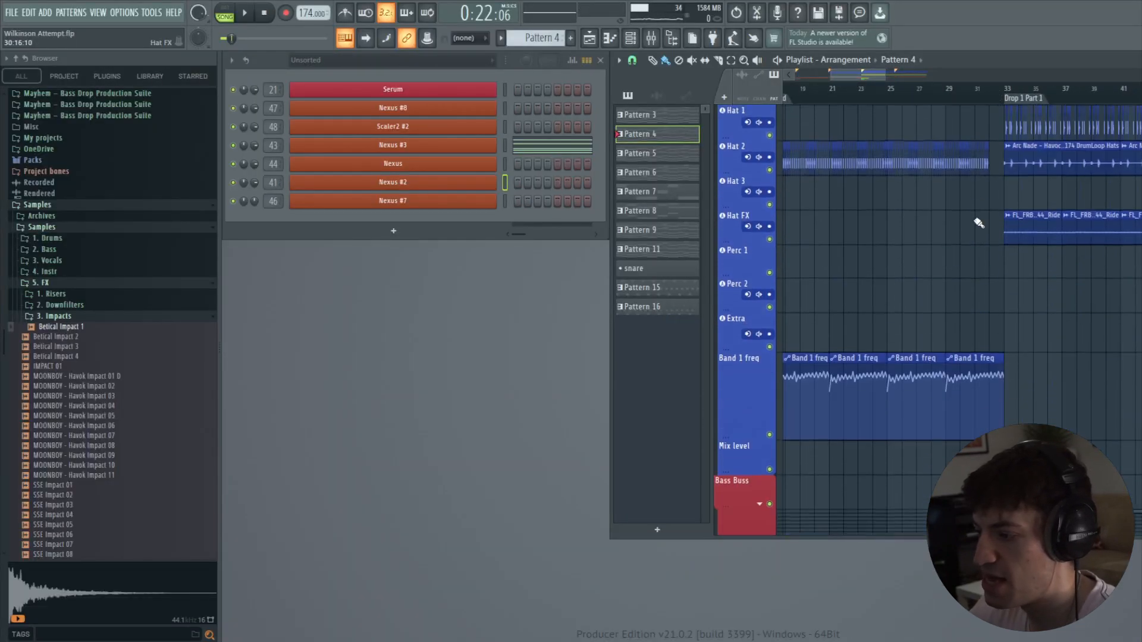
{"action": "scroll", "coordinate": [1005, 89], "scroll_direction": "up", "scroll_amount": 2}
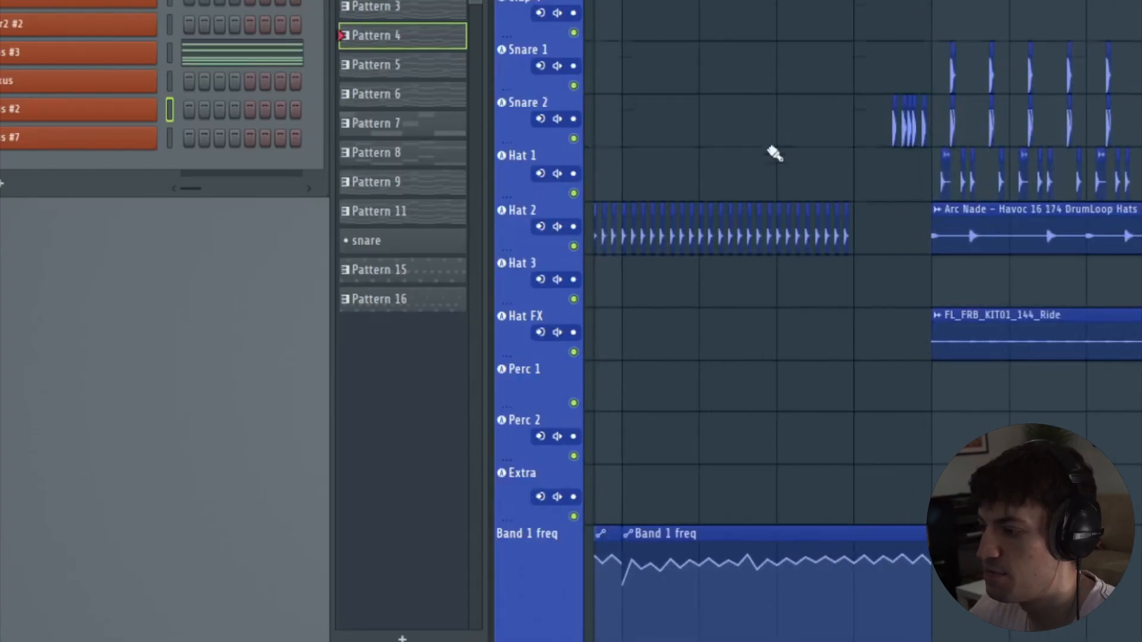
{"action": "scroll", "coordinate": [774, 150], "scroll_direction": "up", "scroll_amount": 3}
{"action": "scroll", "coordinate": [820, 423], "scroll_direction": "down", "scroll_amount": 2}
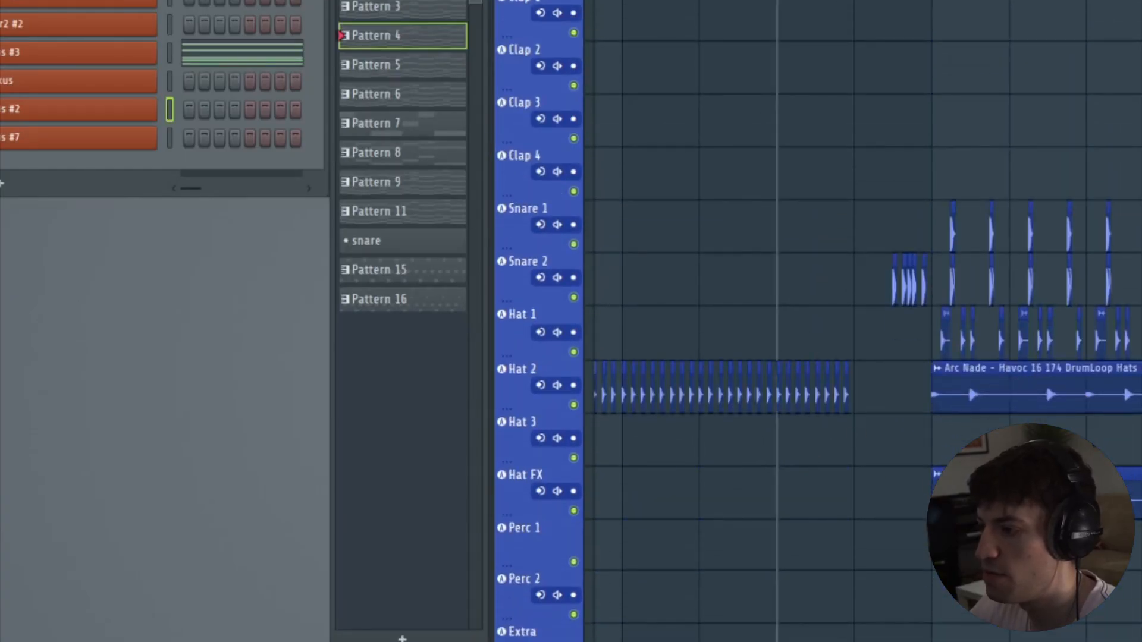
- Play the Snare 2 fill that leads into Drop 1 Part 1
{"action": "key", "text": "space"}
{"action": "scroll", "coordinate": [854, 238], "scroll_direction": "up", "scroll_amount": 2}
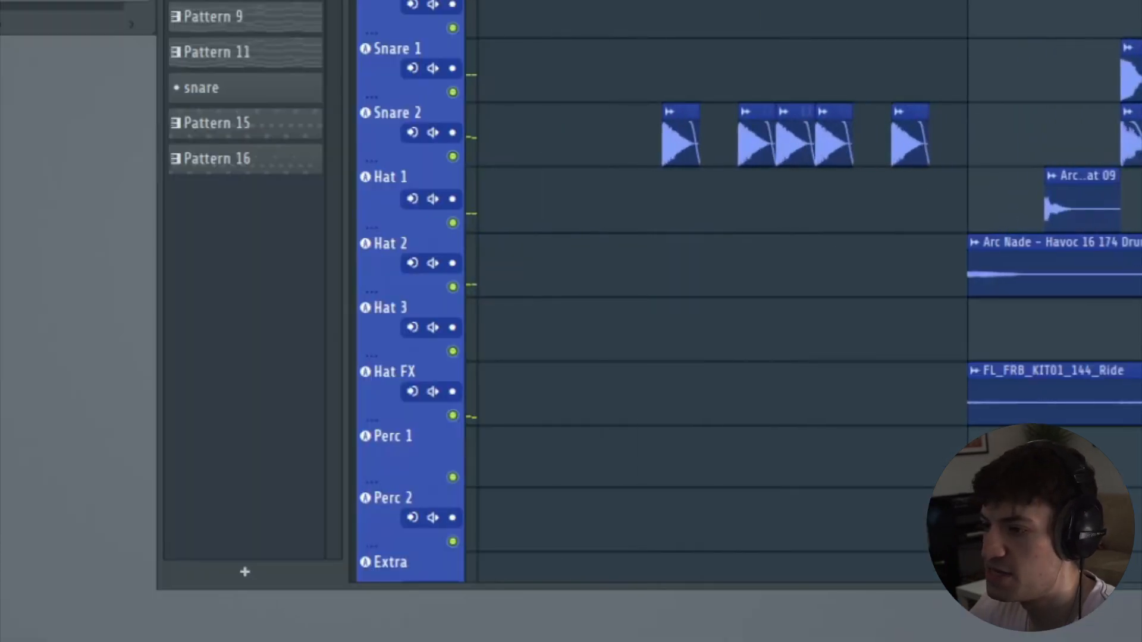
{"action": "left_click", "coordinate": [193, 2]}
{"action": "left_click", "coordinate": [208, 1]}
{"action": "left_click", "coordinate": [662, 2]}
{"action": "scroll", "coordinate": [662, 1], "scroll_direction": "up", "scroll_amount": 1}
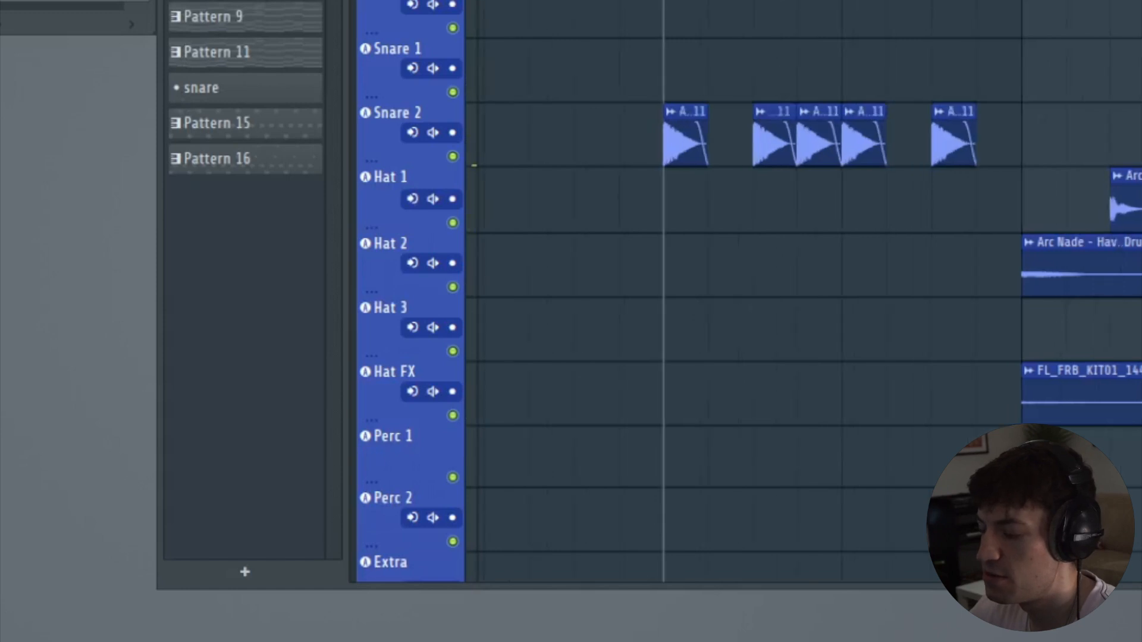
{"action": "key", "text": "space"}
{"action": "key", "text": "space"}
{"action": "key", "text": "space"}
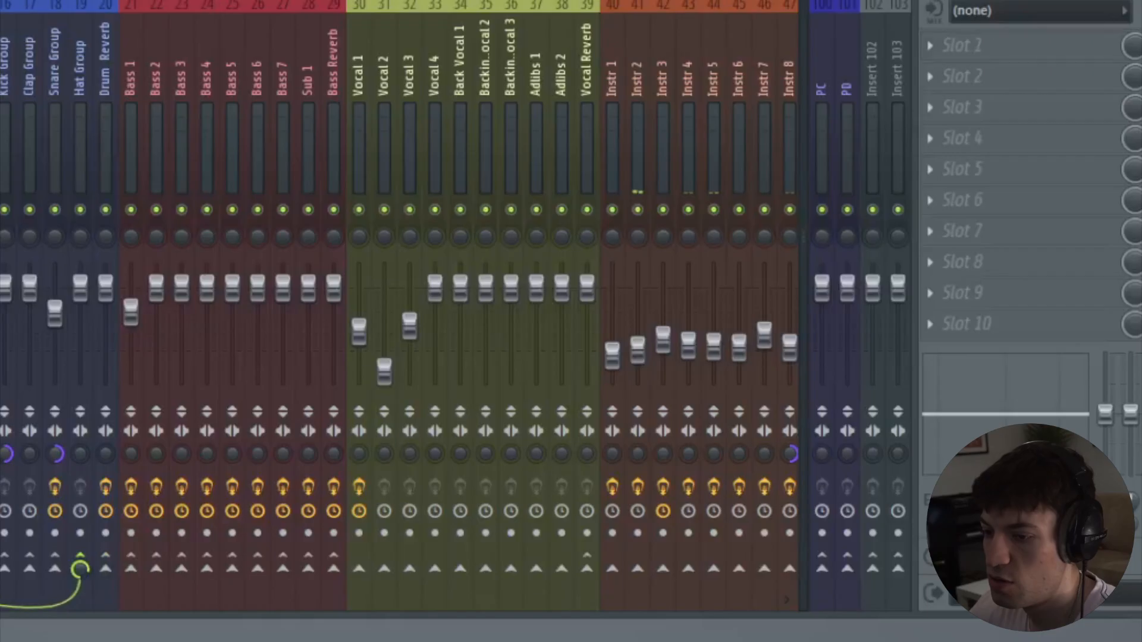
- Open the ValhallaRoom reverb on the Snare 2 mixer track to examine its settings, and close it
{"action": "left_click_drag", "start_coordinate": [240, 220], "coordinate": [283, 203]}
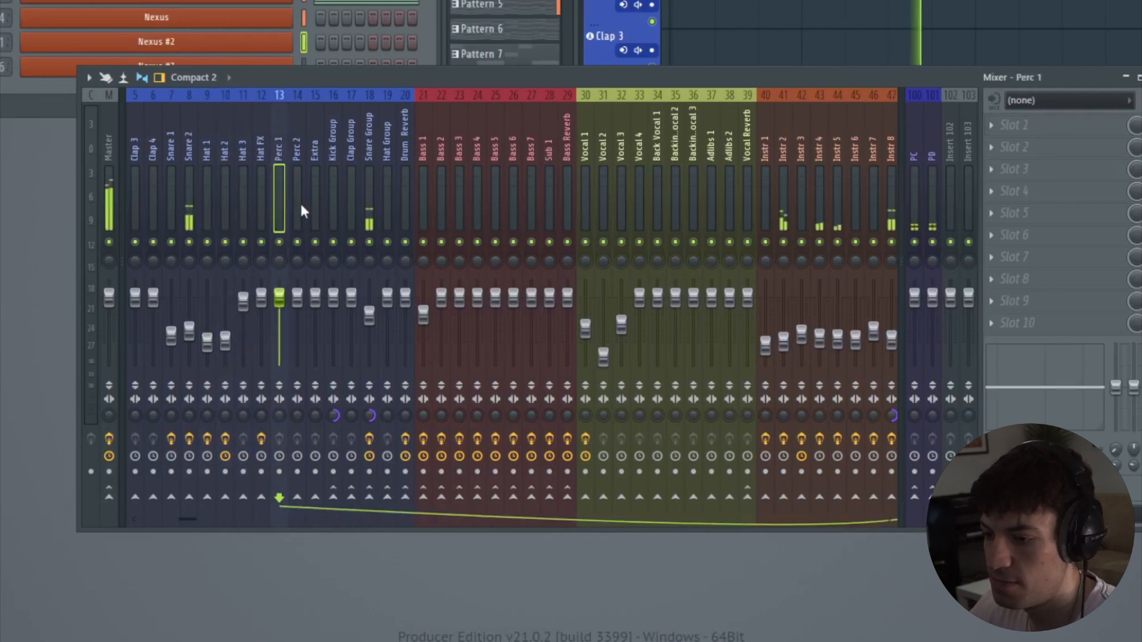
{"action": "key", "text": "space"}
{"action": "left_click", "coordinate": [188, 214]}
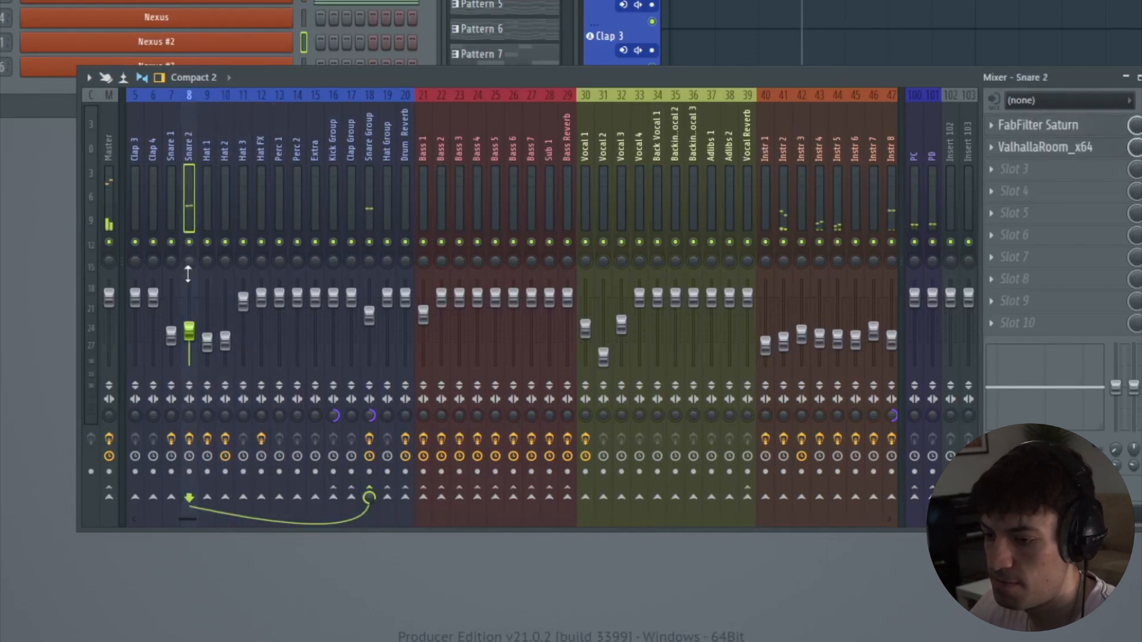
{"action": "left_click", "coordinate": [1100, 150]}
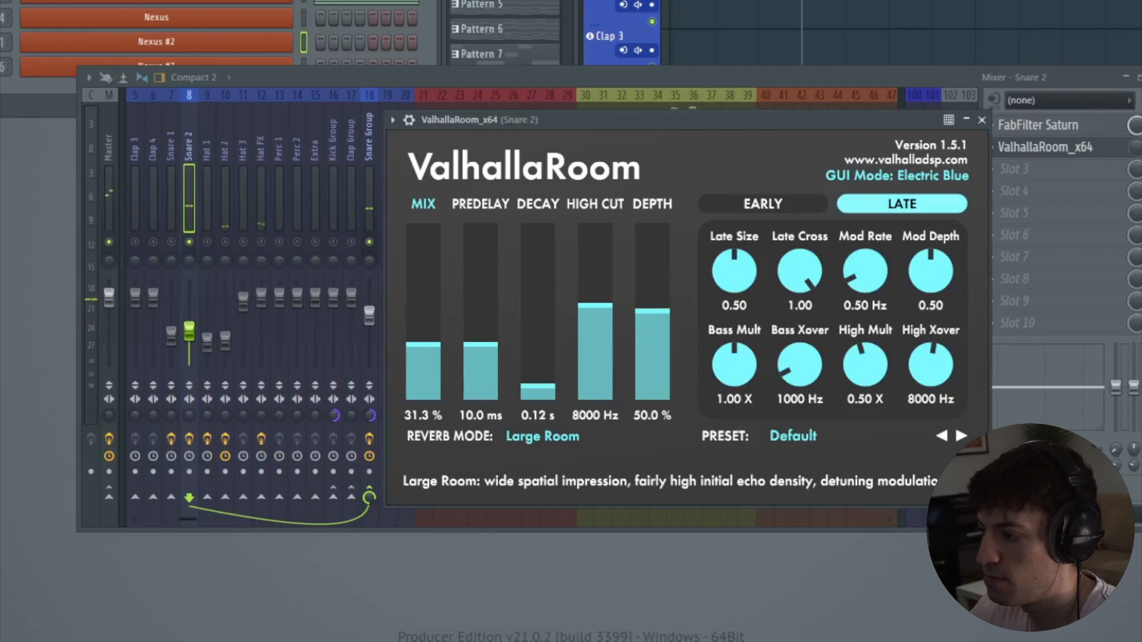
{"action": "key", "text": "Escape"}
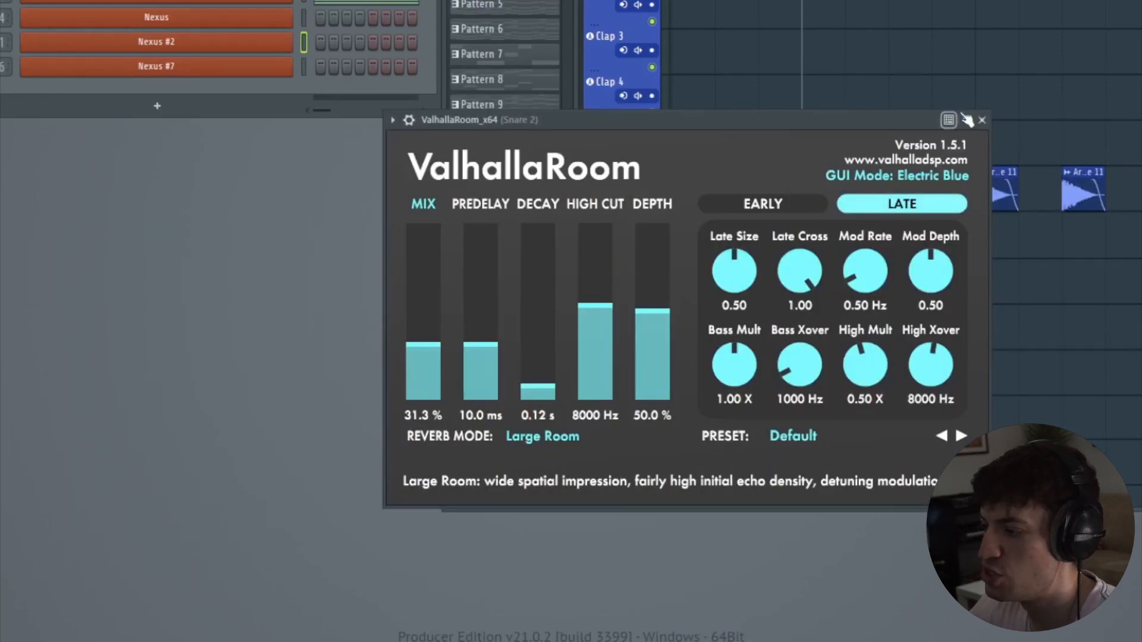
{"action": "left_click", "coordinate": [974, 116]}
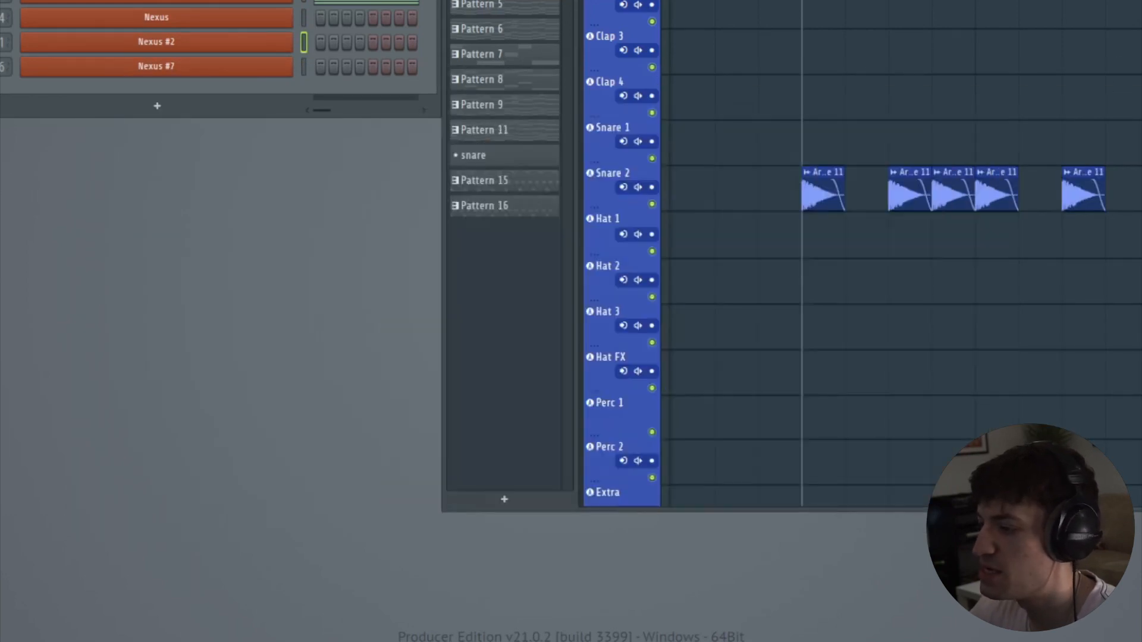
- Examine the Filter 1 - Cutoff frequency #2 automation and the instrument patterns around the transition into Drop 1 Part 1
{"action": "scroll", "coordinate": [885, 107], "scroll_direction": "up", "scroll_amount": 5}
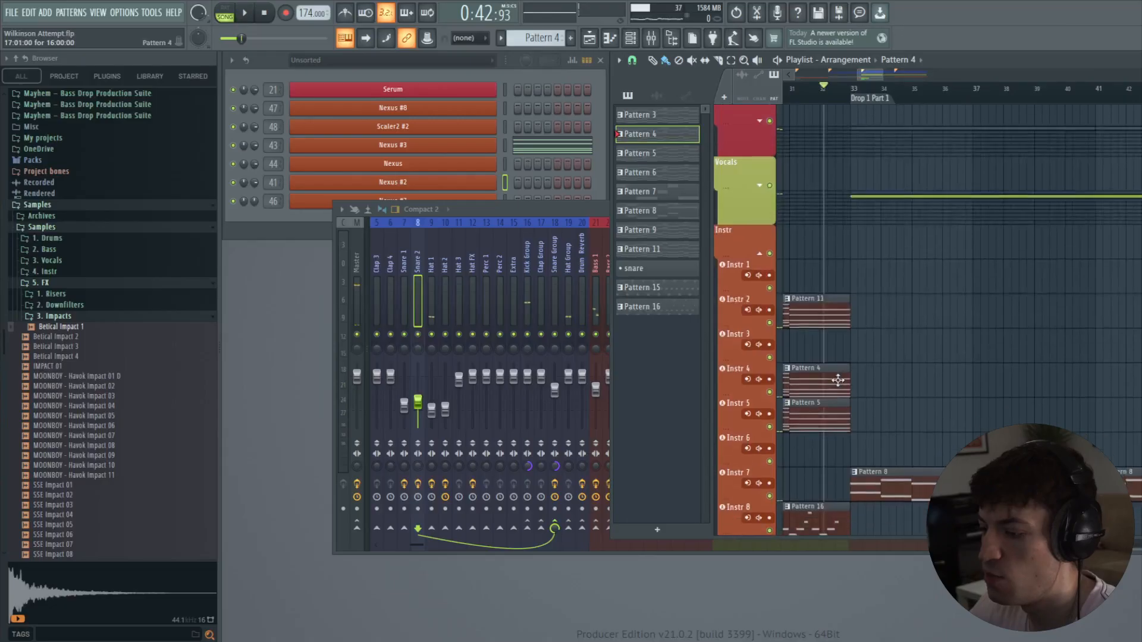
{"action": "scroll", "coordinate": [828, 109], "scroll_direction": "down", "scroll_amount": 5}
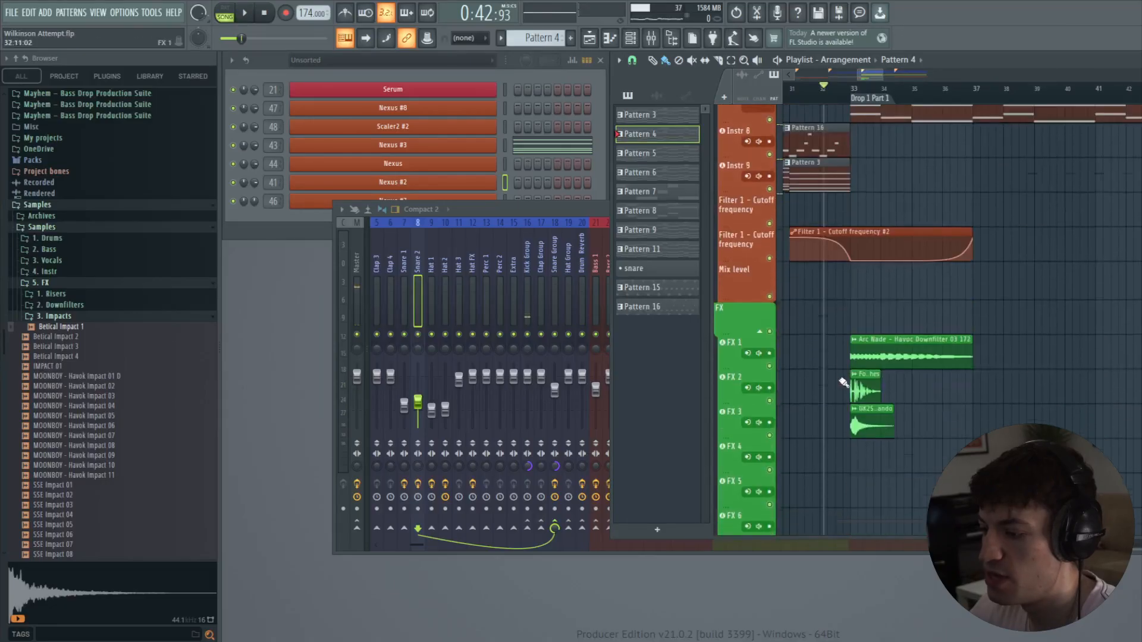
{"action": "scroll", "coordinate": [818, 98], "scroll_direction": "up", "scroll_amount": 3}
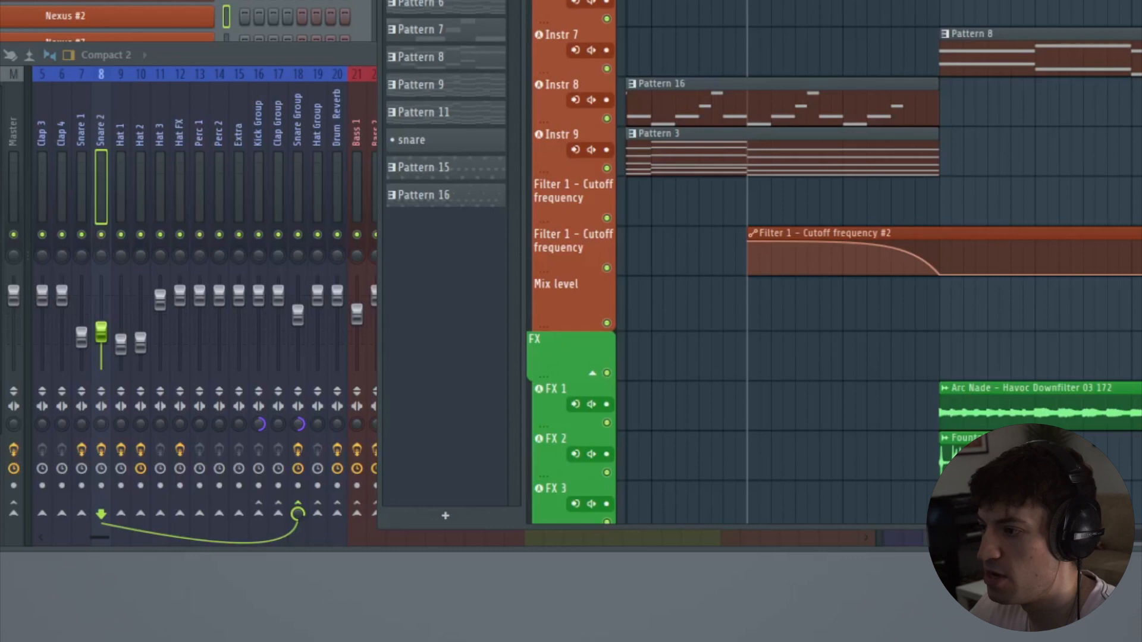
{"action": "scroll", "coordinate": [879, 262], "scroll_direction": "down", "scroll_amount": 2}
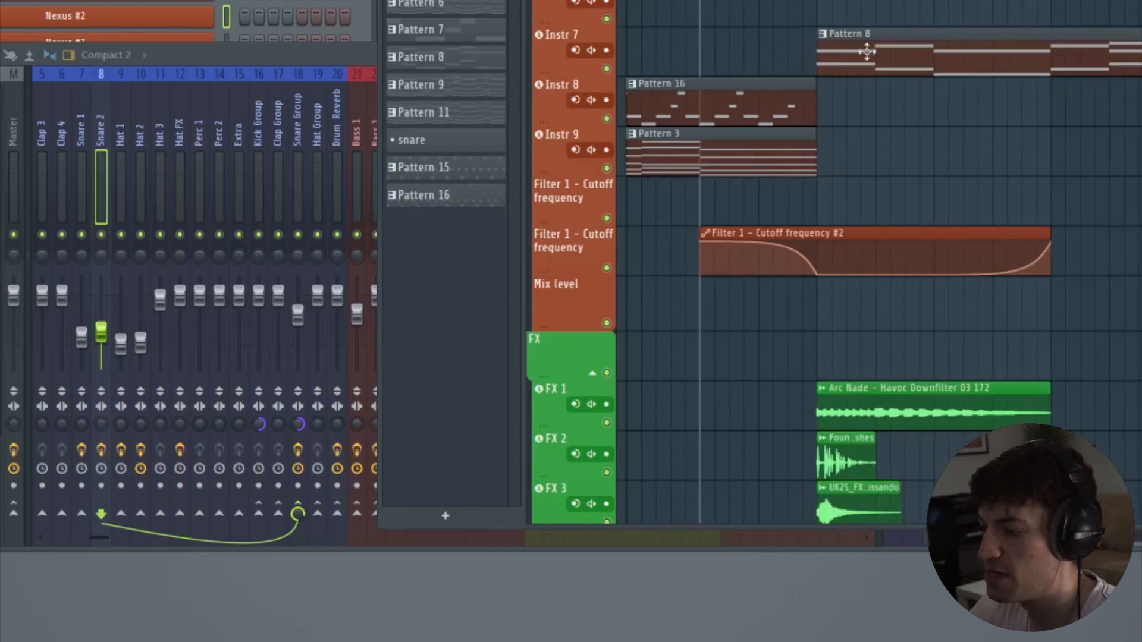
{"action": "scroll", "coordinate": [754, 262], "scroll_direction": "up", "scroll_amount": 1}
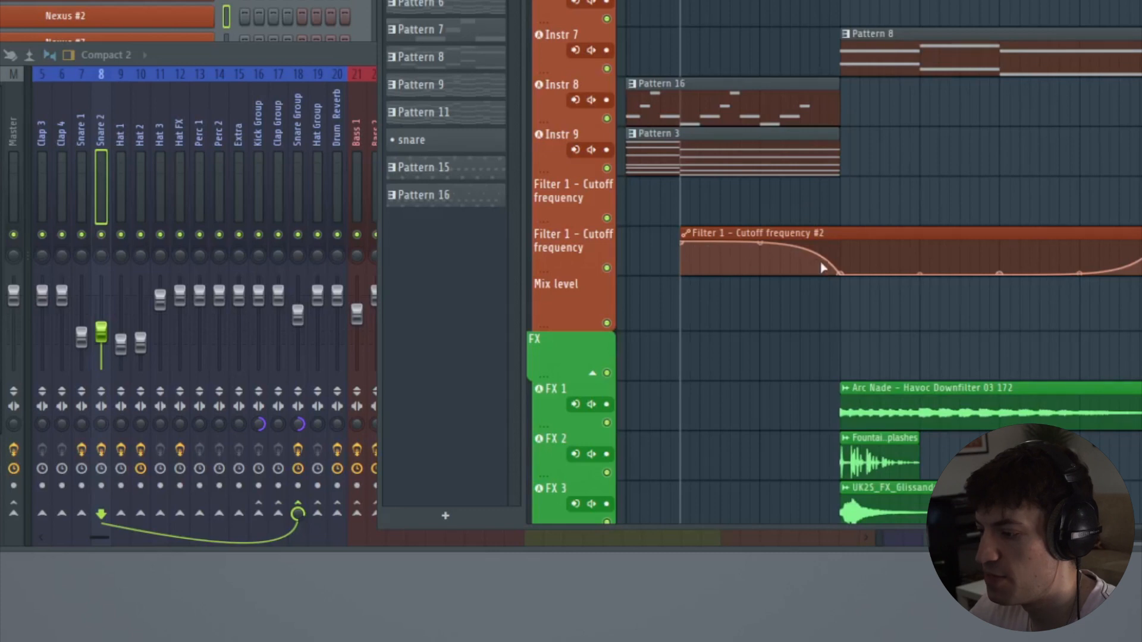
{"action": "scroll", "coordinate": [842, 298], "scroll_direction": "up", "scroll_amount": 3}
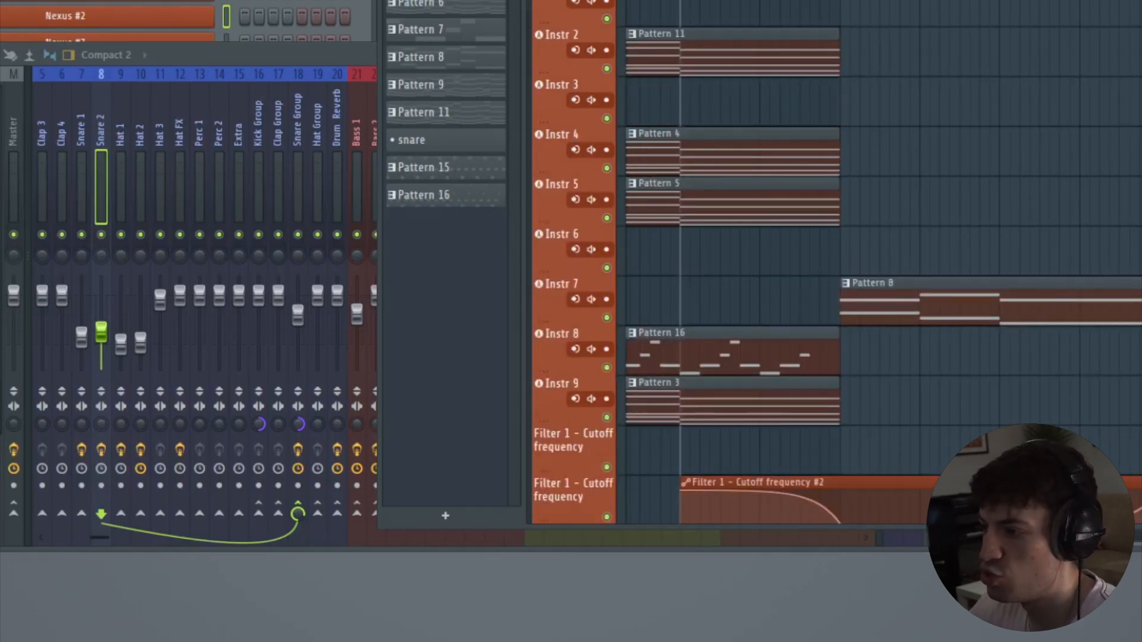
{"action": "scroll", "coordinate": [767, 74], "scroll_direction": "down", "scroll_amount": 1}
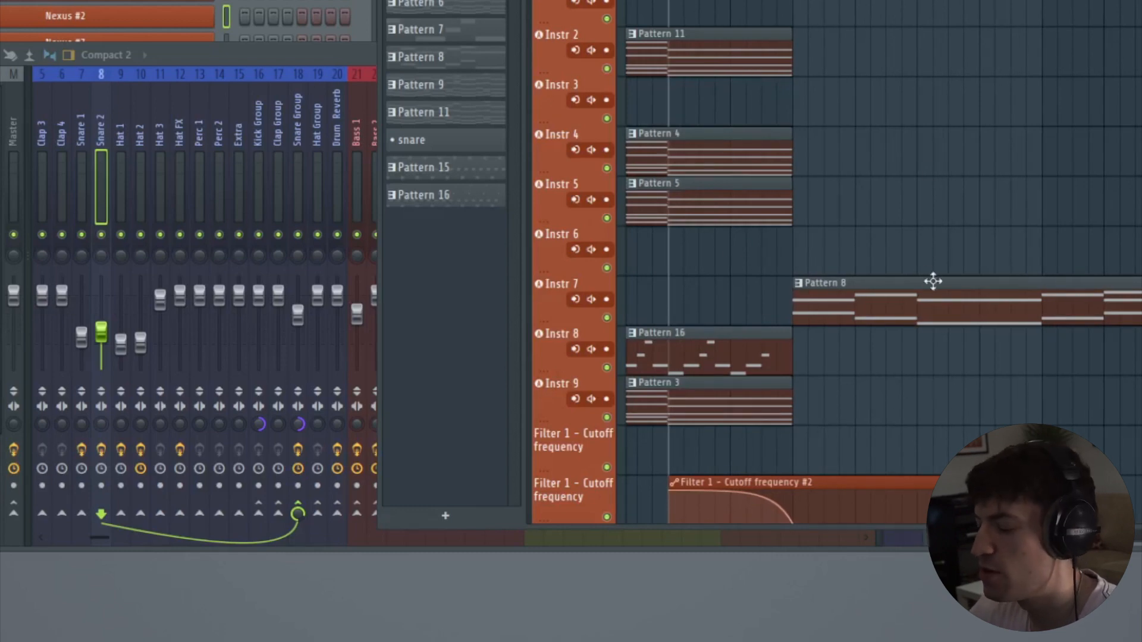
{"action": "scroll", "coordinate": [720, 219], "scroll_direction": "down", "scroll_amount": 3}
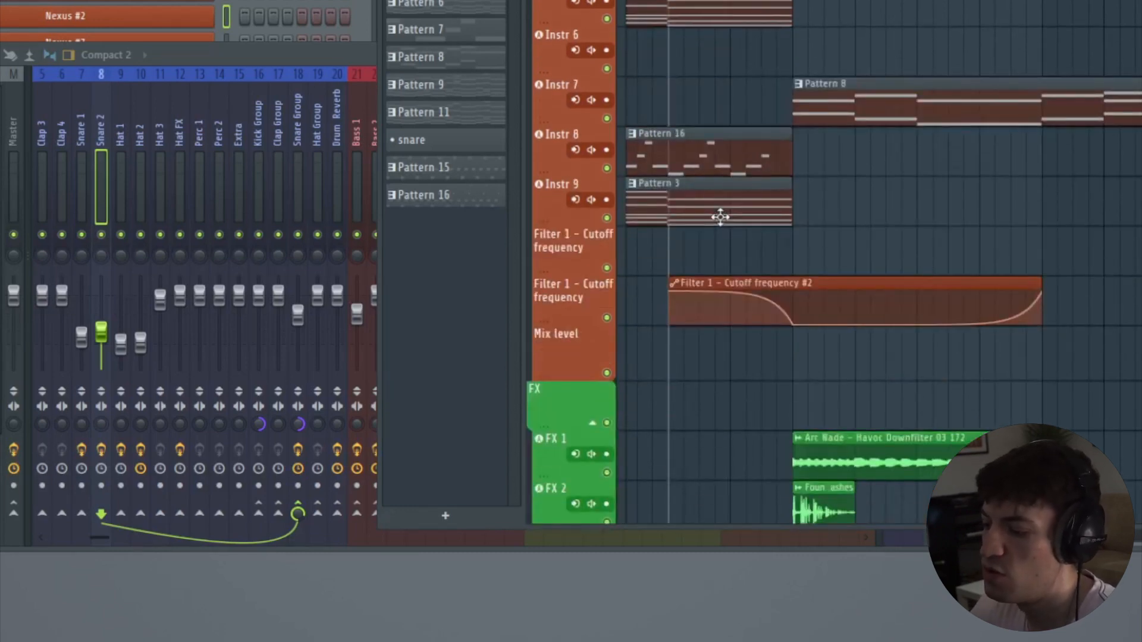
{"action": "scroll", "coordinate": [720, 217], "scroll_direction": "down", "scroll_amount": 3}
{"action": "scroll", "coordinate": [729, 222], "scroll_direction": "up", "scroll_amount": 7}
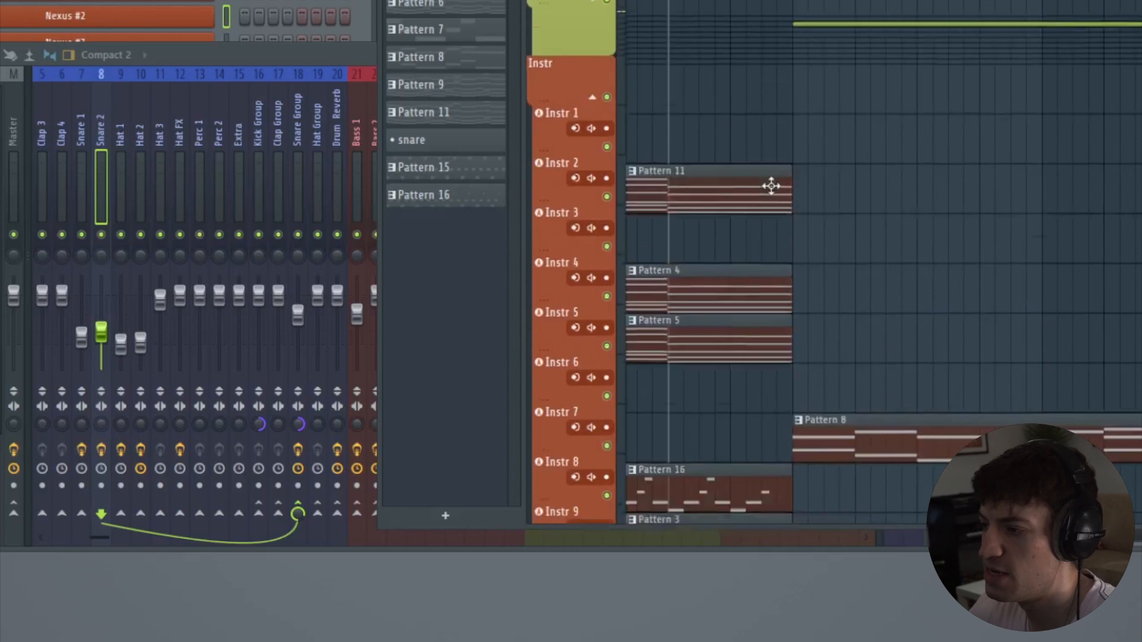
{"action": "scroll", "coordinate": [772, 186], "scroll_direction": "up", "scroll_amount": 1}
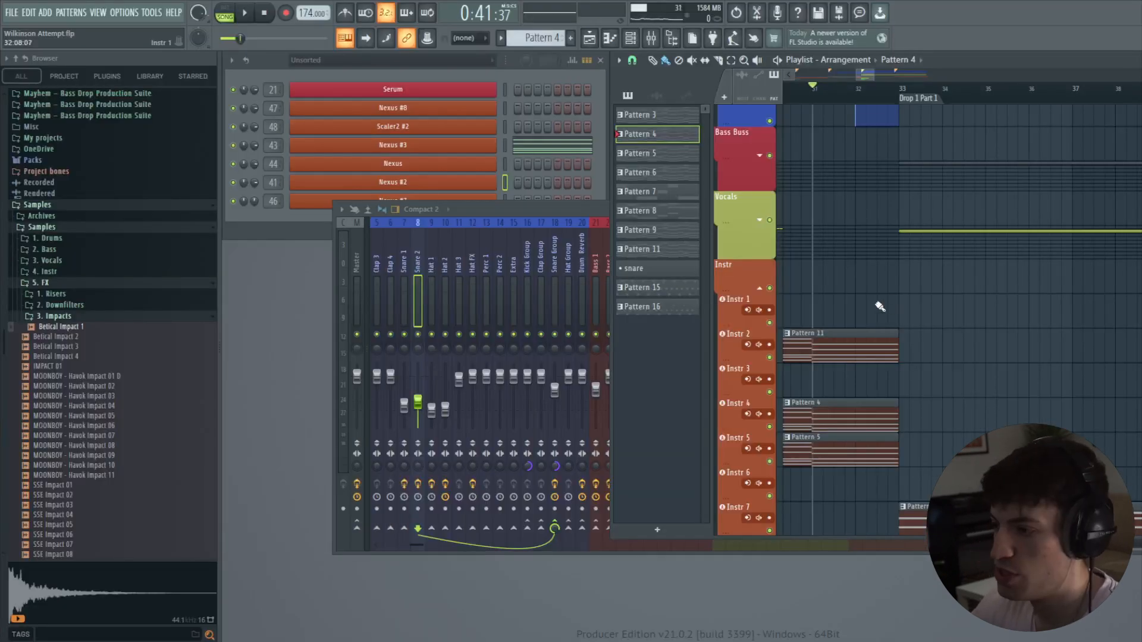
- Set the playhead to the start of Drop 1 Part 1 and mute the snare and hat tracks
{"action": "scroll", "coordinate": [880, 303], "scroll_direction": "up", "scroll_amount": 10}
{"action": "scroll", "coordinate": [928, 256], "scroll_direction": "up", "scroll_amount": 2}
{"action": "left_click", "coordinate": [850, 89]}
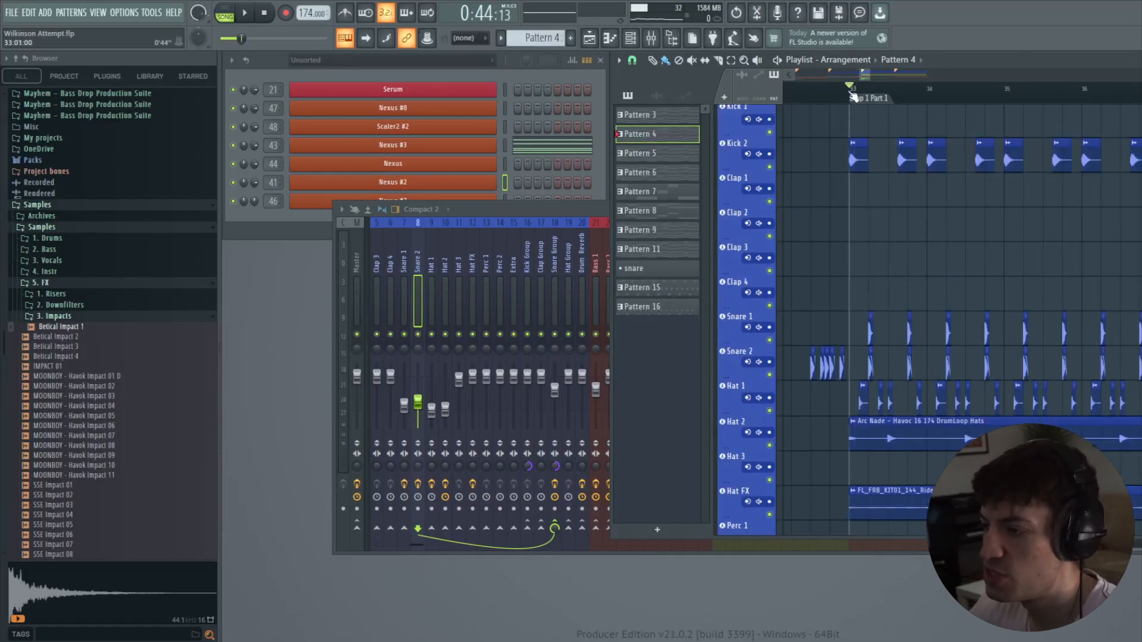
{"action": "left_click", "coordinate": [576, 211]}
{"action": "left_click", "coordinate": [923, 320]}
{"action": "left_click_drag", "start_coordinate": [999, 309], "coordinate": [997, 292]}
{"action": "left_click", "coordinate": [872, 74]}
{"action": "scroll", "coordinate": [851, 300], "scroll_direction": "down", "scroll_amount": 4}
{"action": "left_click", "coordinate": [770, 272]}
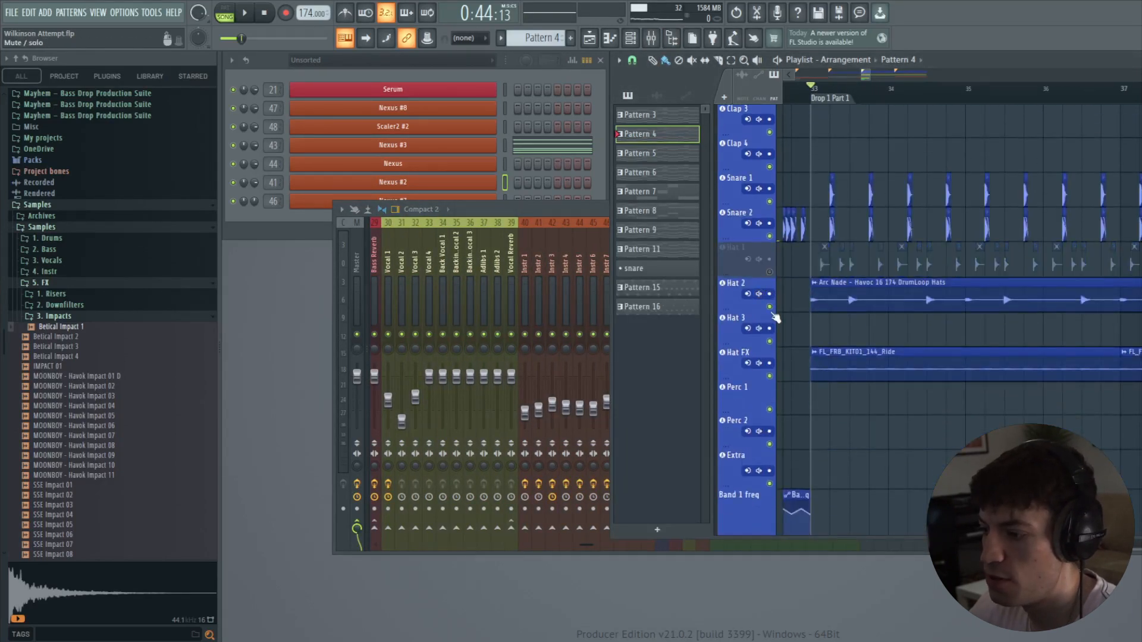
{"action": "left_click", "coordinate": [770, 306]}
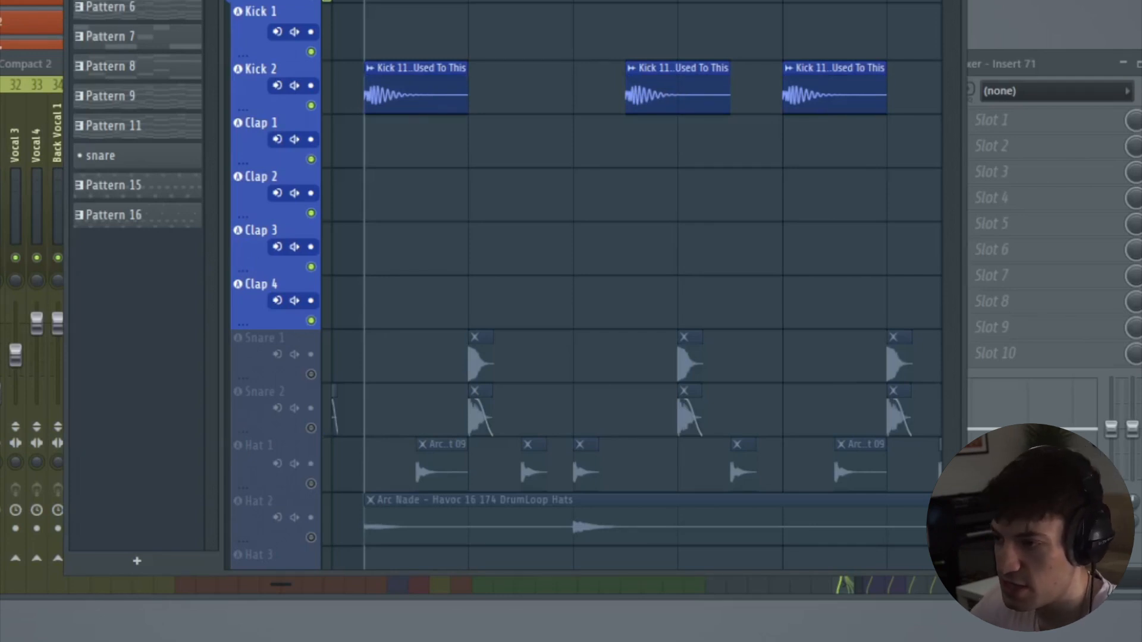
- Play Drop 1 Part 1 to listen to the Kick 2 pattern
{"action": "key", "text": "space"}
{"action": "scroll", "coordinate": [427, 455], "scroll_direction": "down", "scroll_amount": 2}
{"action": "scroll", "coordinate": [631, 457], "scroll_direction": "down", "scroll_amount": 1}
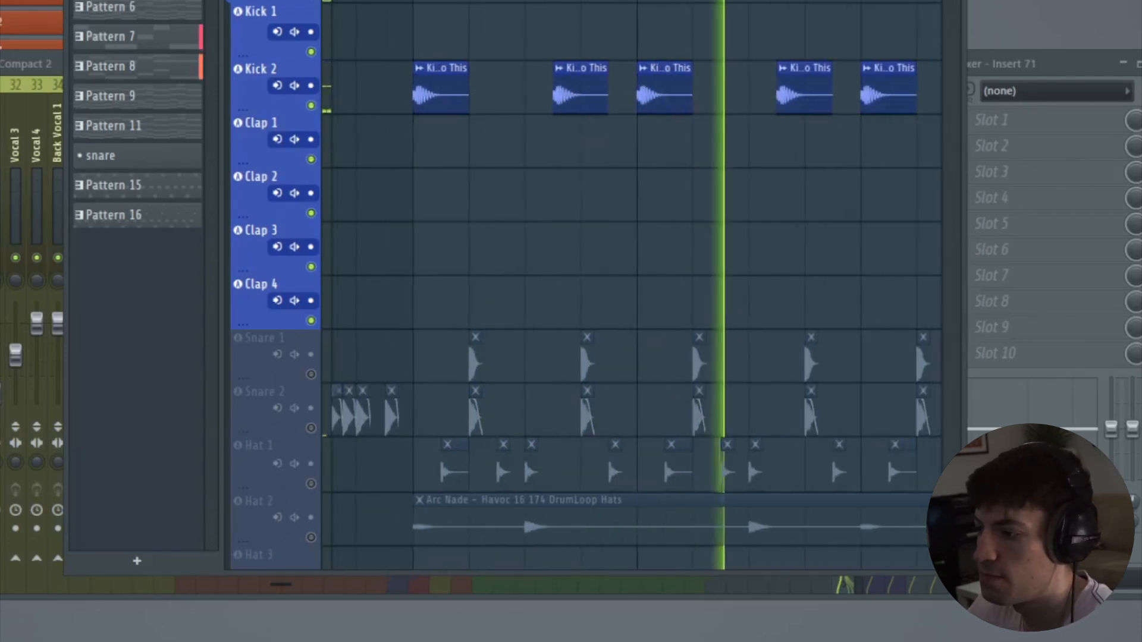
{"action": "scroll", "coordinate": [662, 457], "scroll_direction": "down", "scroll_amount": 1}
- Open the channel settings of the Kick 2 sample and reposition the window to examine its name and waveform
{"action": "double_click", "coordinate": [414, 90]}
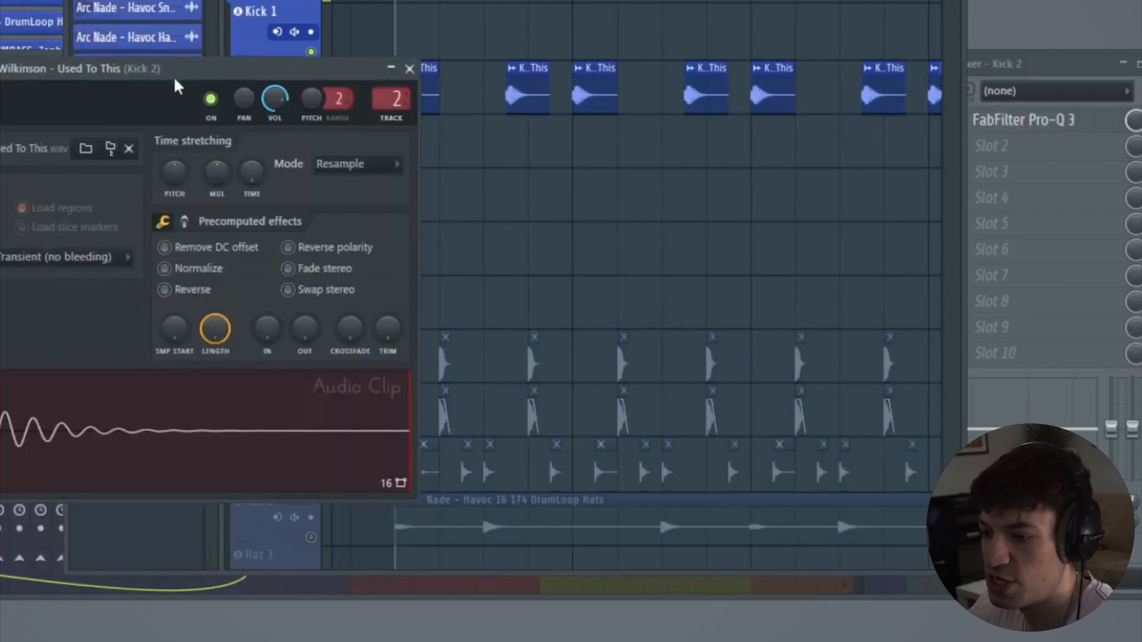
{"action": "left_click_drag", "start_coordinate": [176, 86], "coordinate": [284, 58]}
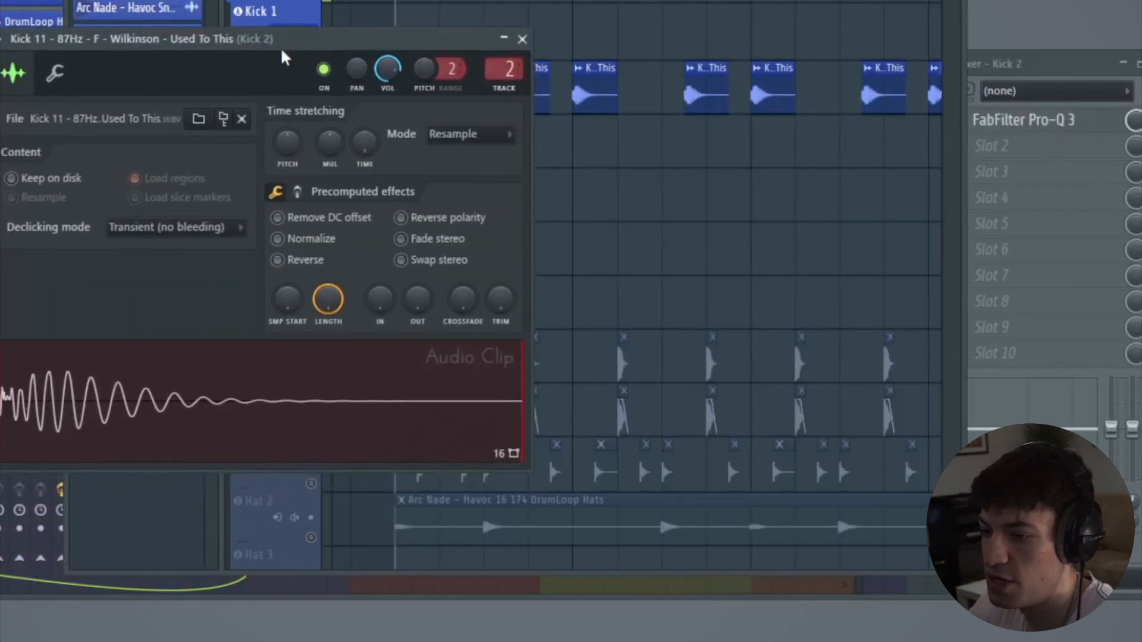
{"action": "left_click_drag", "start_coordinate": [37, 40], "coordinate": [84, 41]}
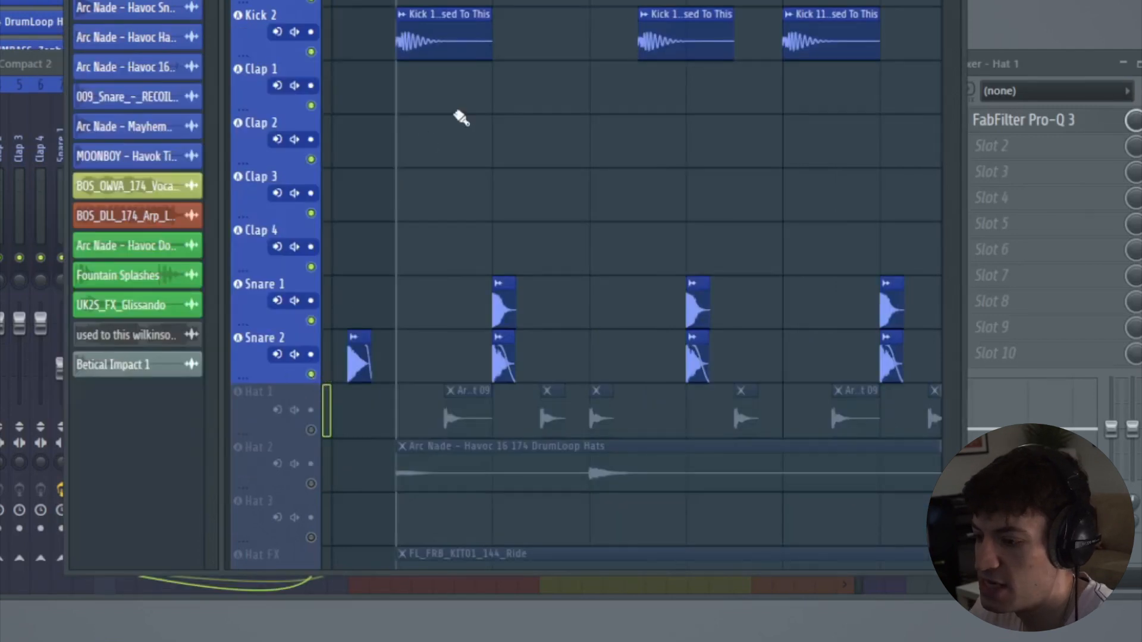
- Mute the Snare 2 track and view the channel settings of the Snare 1 sample
{"action": "scroll", "coordinate": [460, 116], "scroll_direction": "down", "scroll_amount": 2}
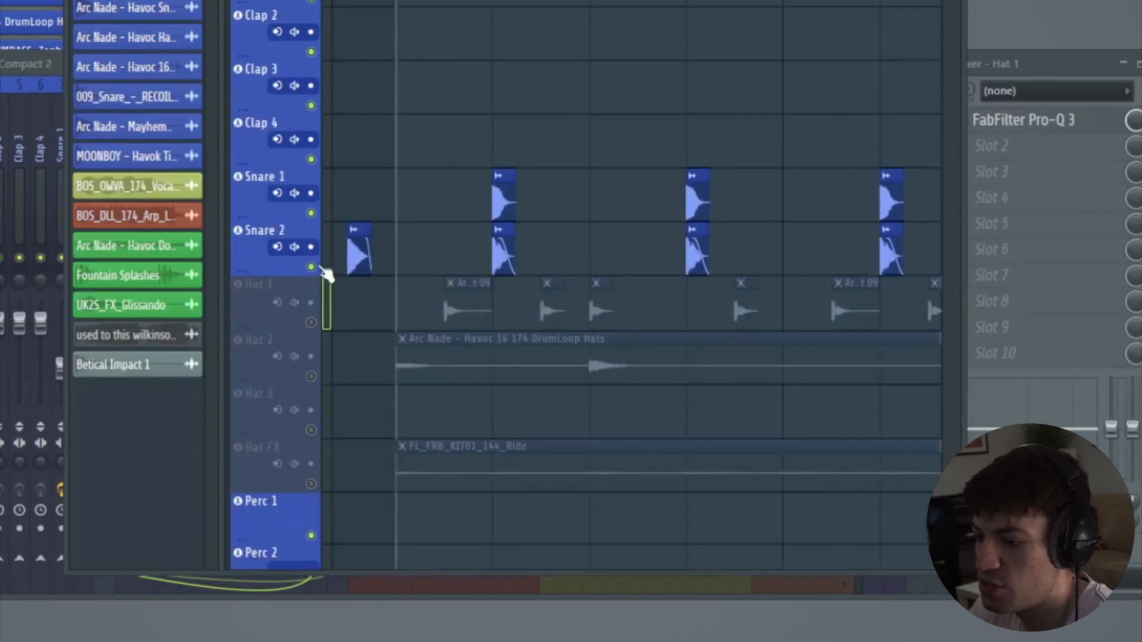
{"action": "left_click", "coordinate": [312, 267]}
{"action": "double_click", "coordinate": [504, 203]}
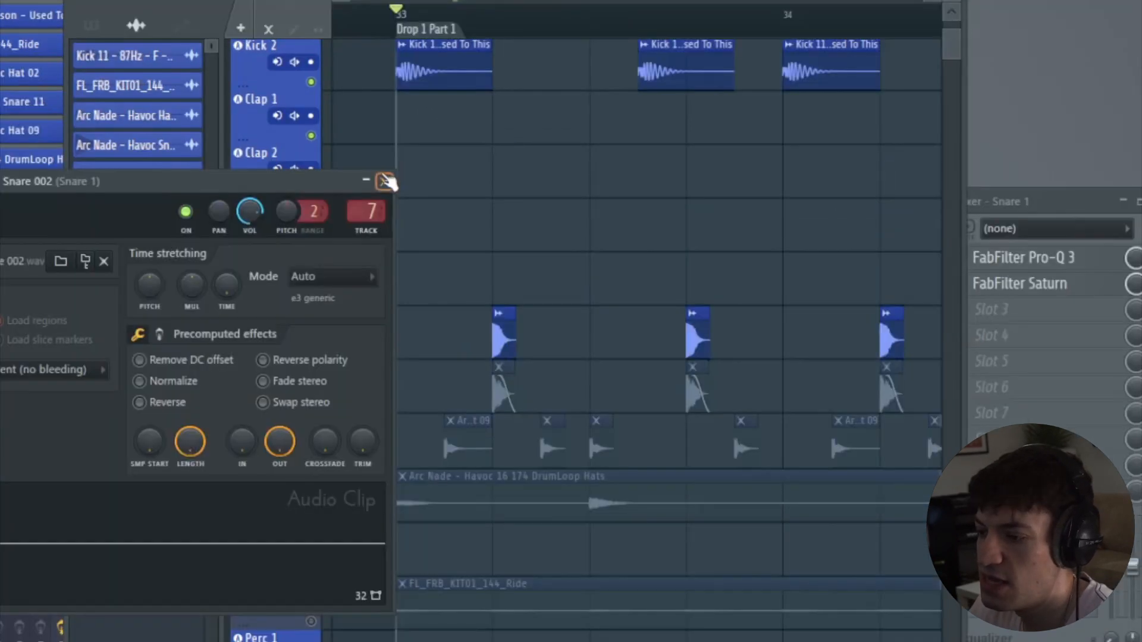
{"action": "left_click", "coordinate": [388, 181]}
- Play Drop 1 Part 1 to listen to Kick 2 together with Snare 1
{"action": "key", "text": "space"}
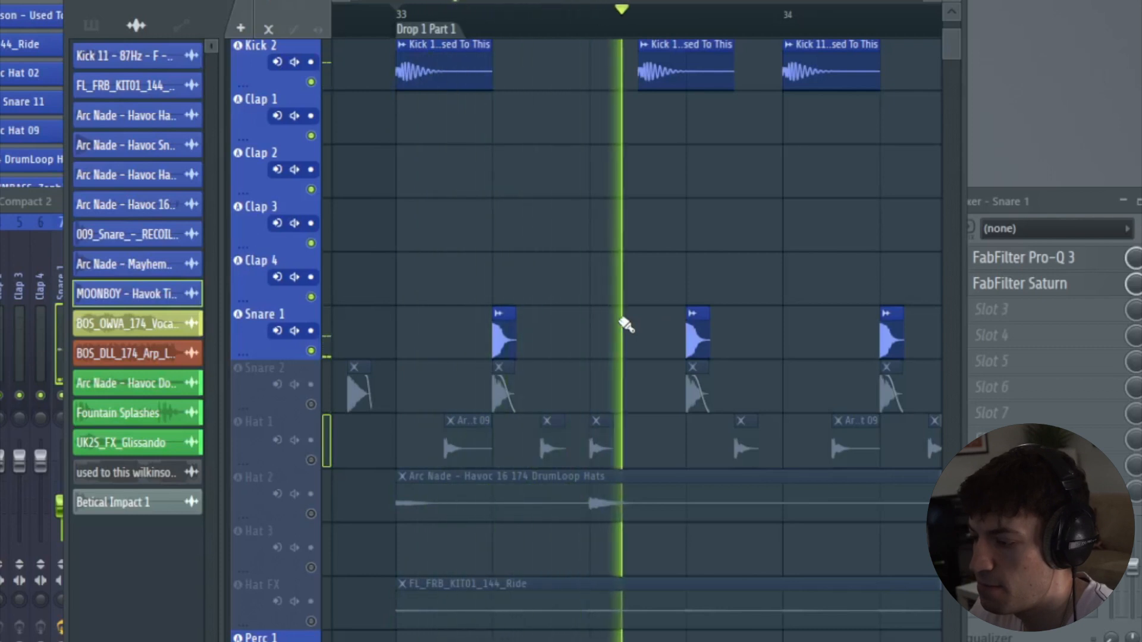
{"action": "scroll", "coordinate": [592, 26], "scroll_direction": "down", "scroll_amount": 3}
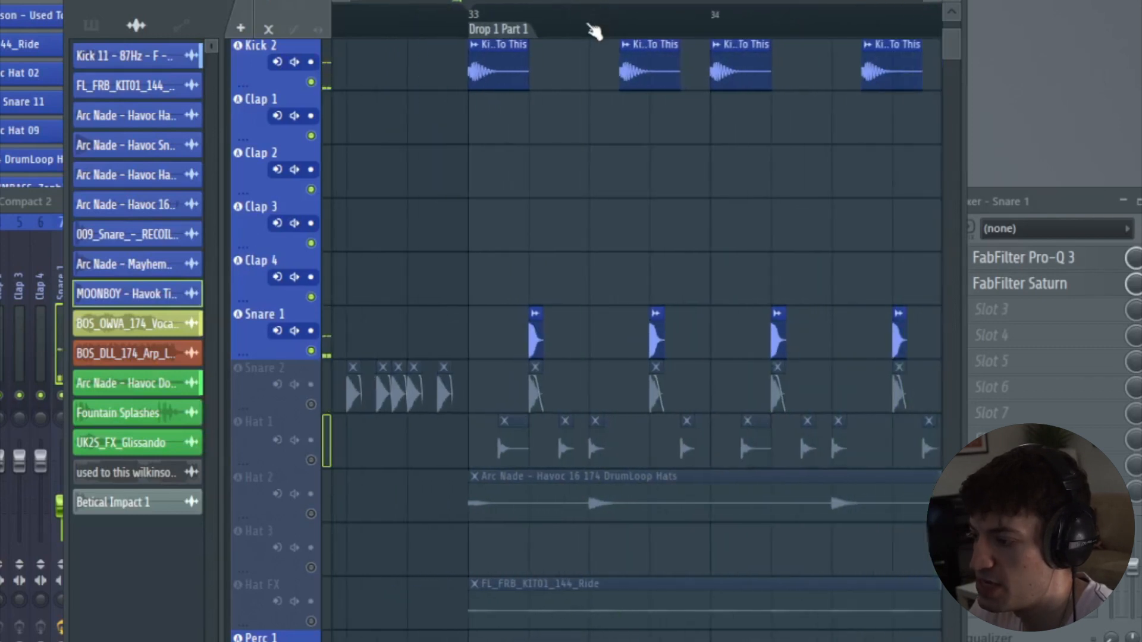
{"action": "key", "text": "space"}
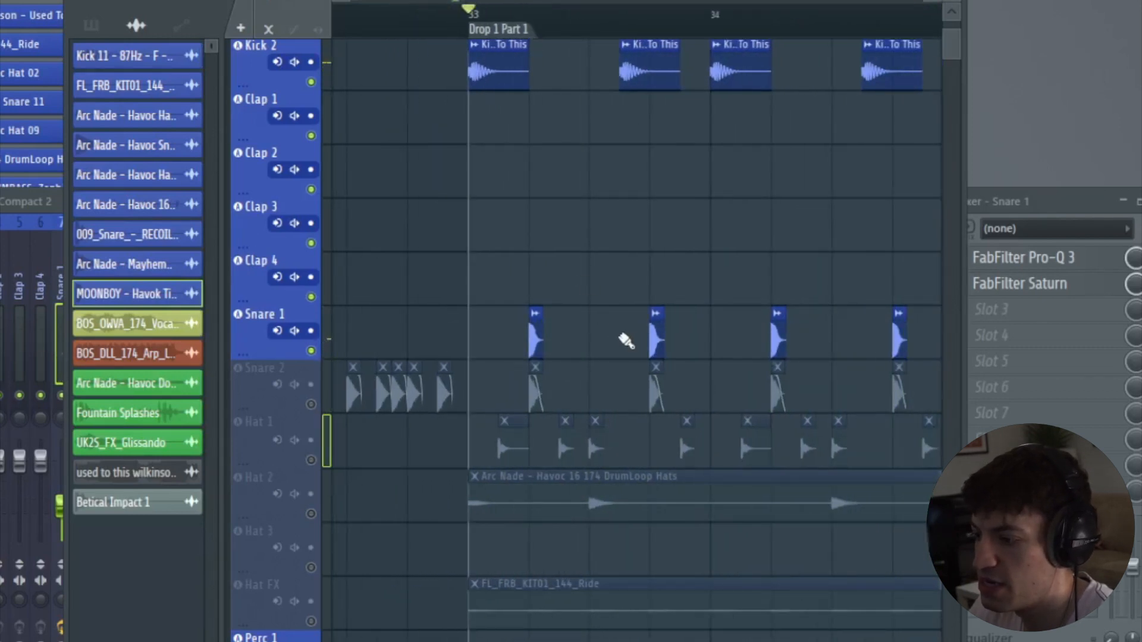
{"action": "scroll", "coordinate": [464, 6], "scroll_direction": "down", "scroll_amount": 2}
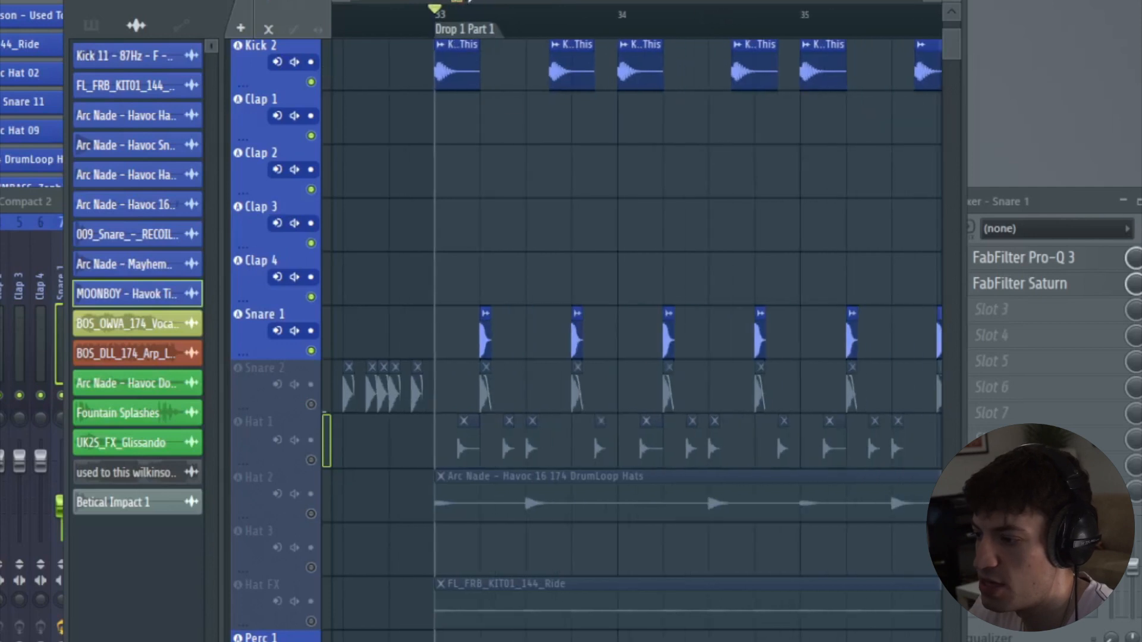
- Unmute the Snare 2 track and view the channel settings of its sample
{"action": "left_click", "coordinate": [311, 405]}
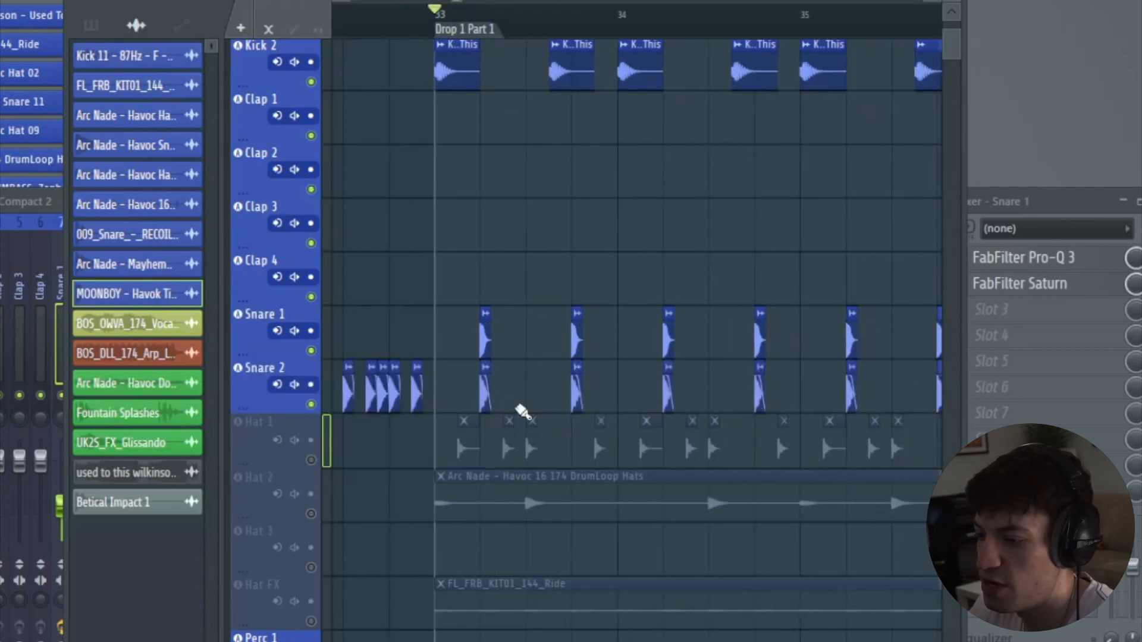
{"action": "scroll", "coordinate": [487, 405], "scroll_direction": "up", "scroll_amount": 3}
{"action": "double_click", "coordinate": [498, 373]}
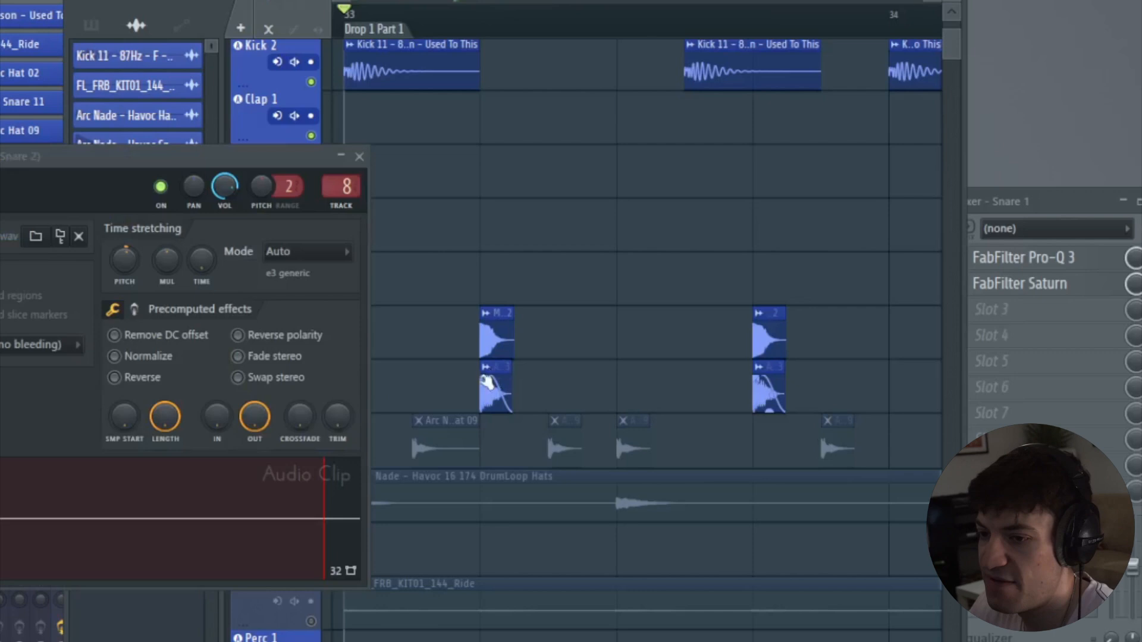
{"action": "left_click_drag", "start_coordinate": [258, 429], "coordinate": [258, 426]}
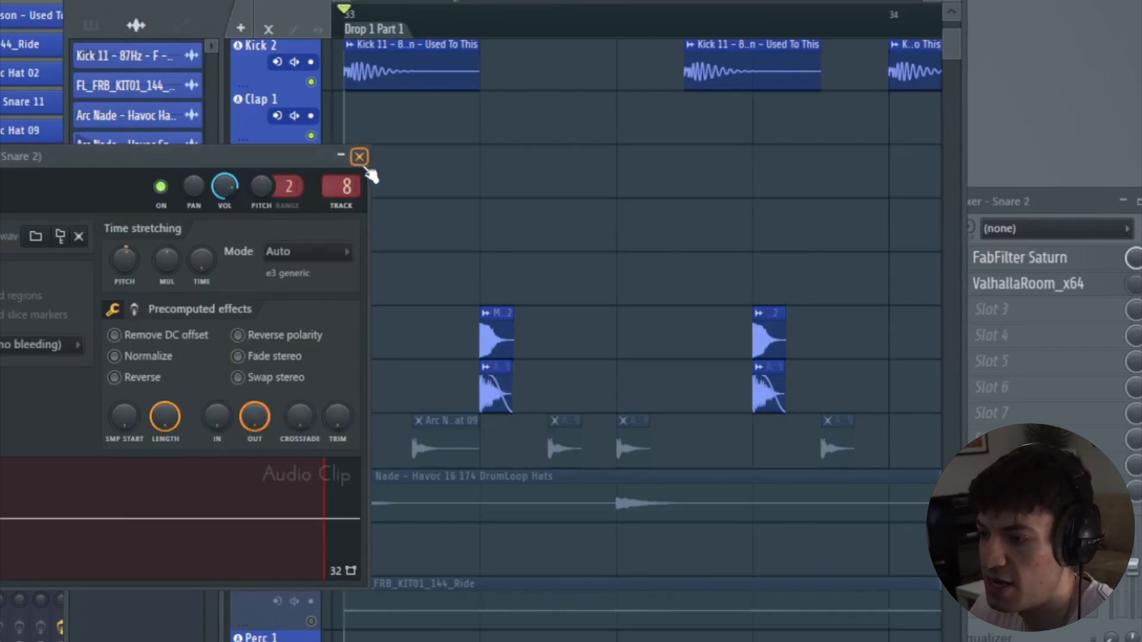
{"action": "left_click", "coordinate": [359, 156]}
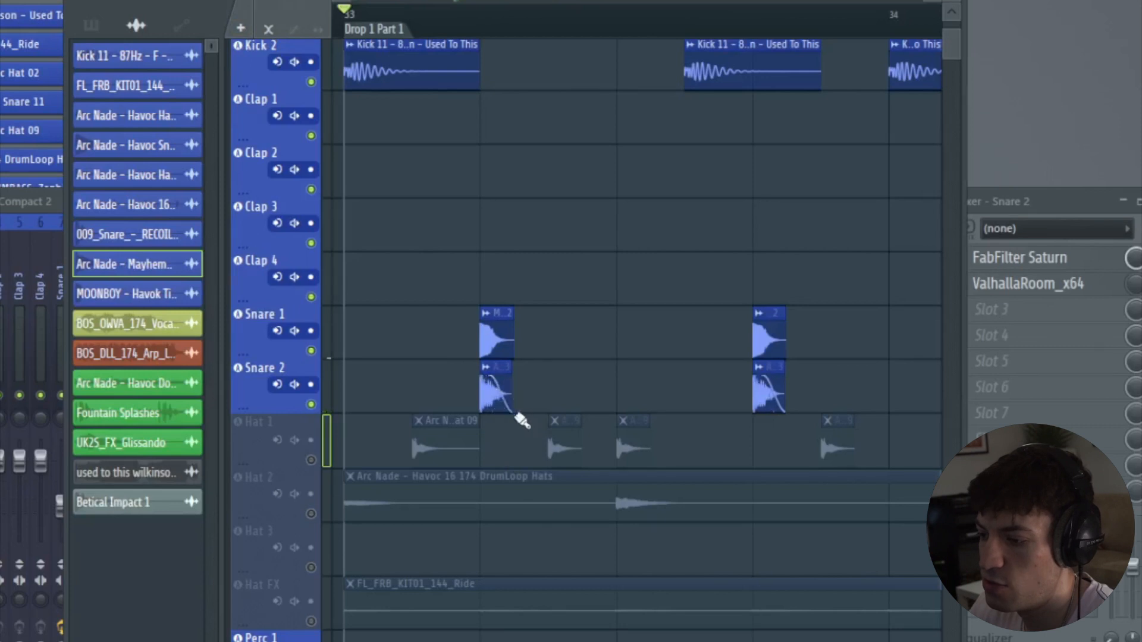
- Play Drop 1 Part 1 to listen to the kick with both snare layers
{"action": "key", "text": "space"}
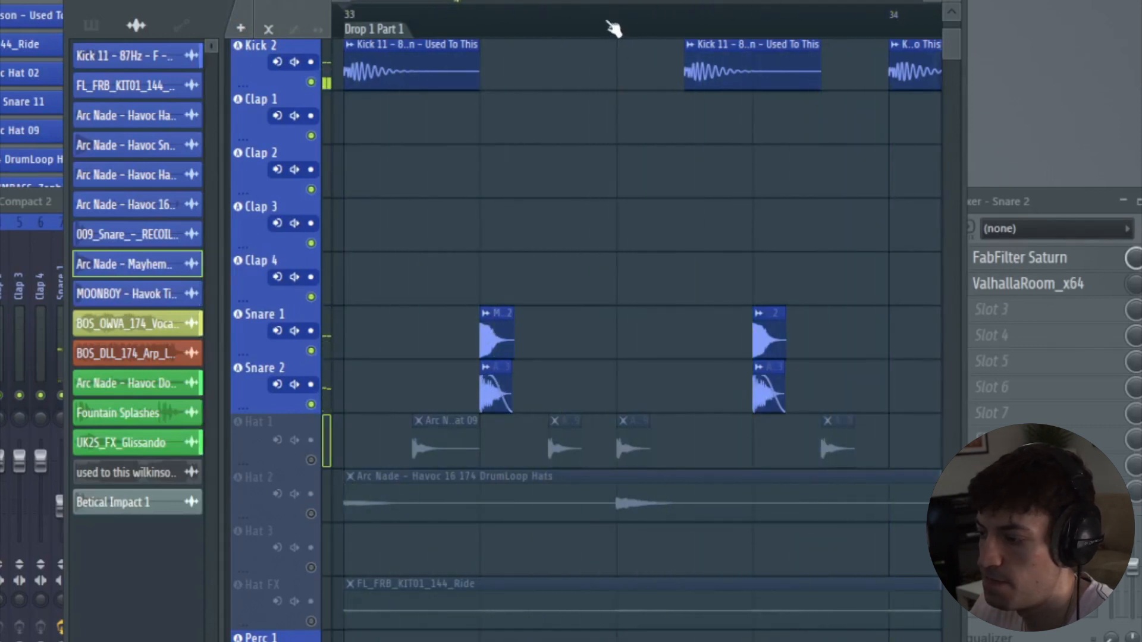
{"action": "scroll", "coordinate": [612, 28], "scroll_direction": "down", "scroll_amount": 2}
{"action": "scroll", "coordinate": [613, 29], "scroll_direction": "down", "scroll_amount": 3}
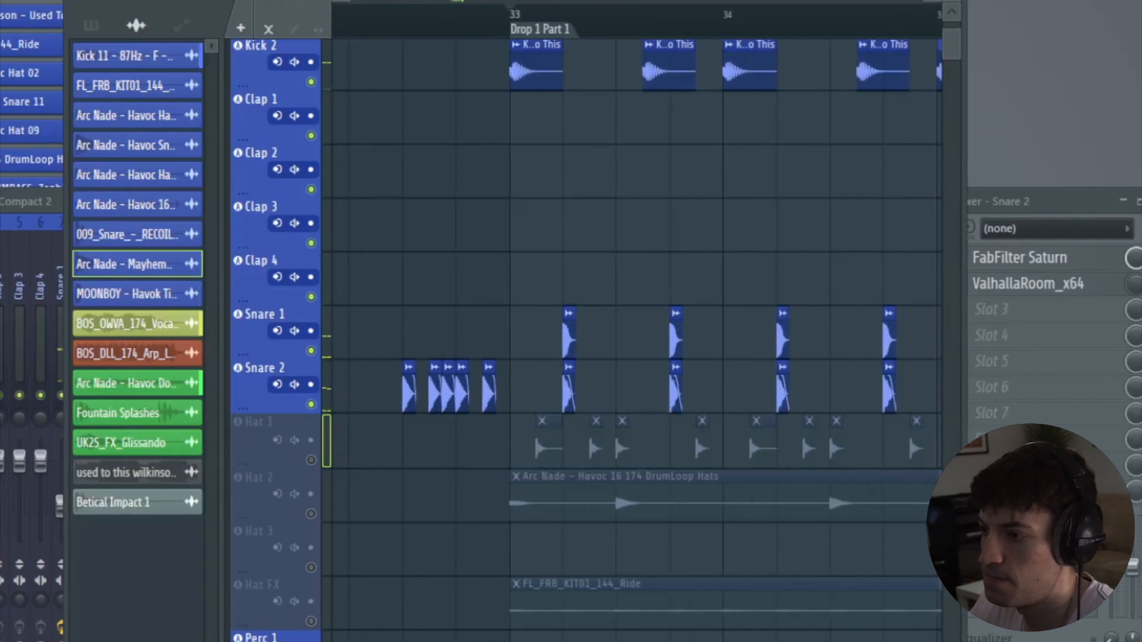
{"action": "key", "text": "space"}
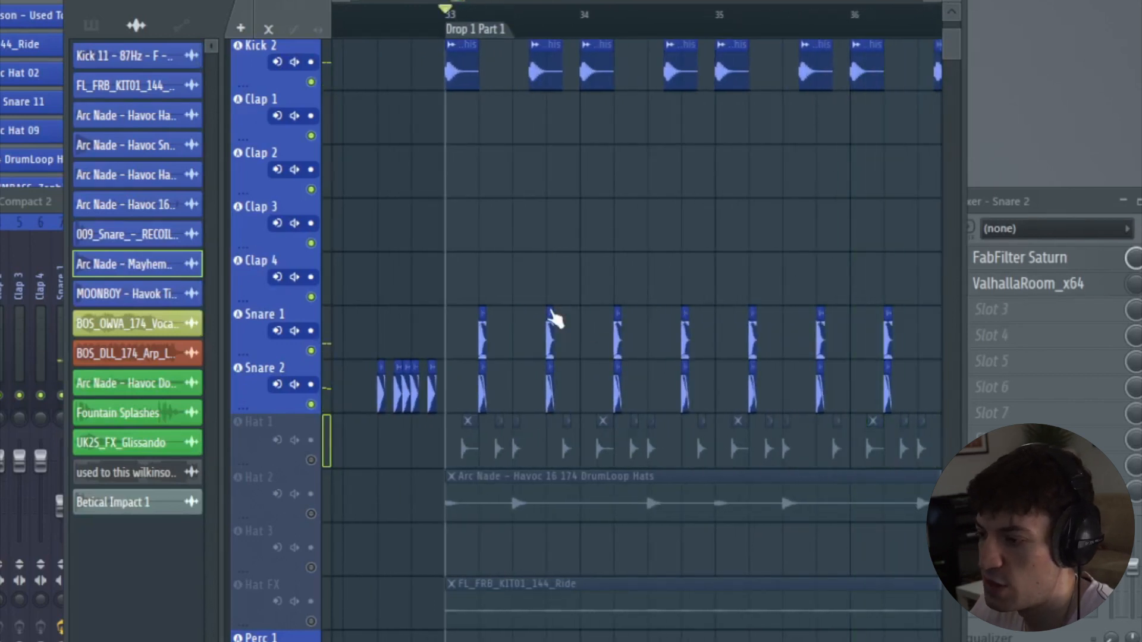
- Unmute the Hat FX track and play Drop 1 Part 1 to hear the ride loop with the kick and snares
{"action": "scroll", "coordinate": [500, 400], "scroll_direction": "up", "scroll_amount": 4}
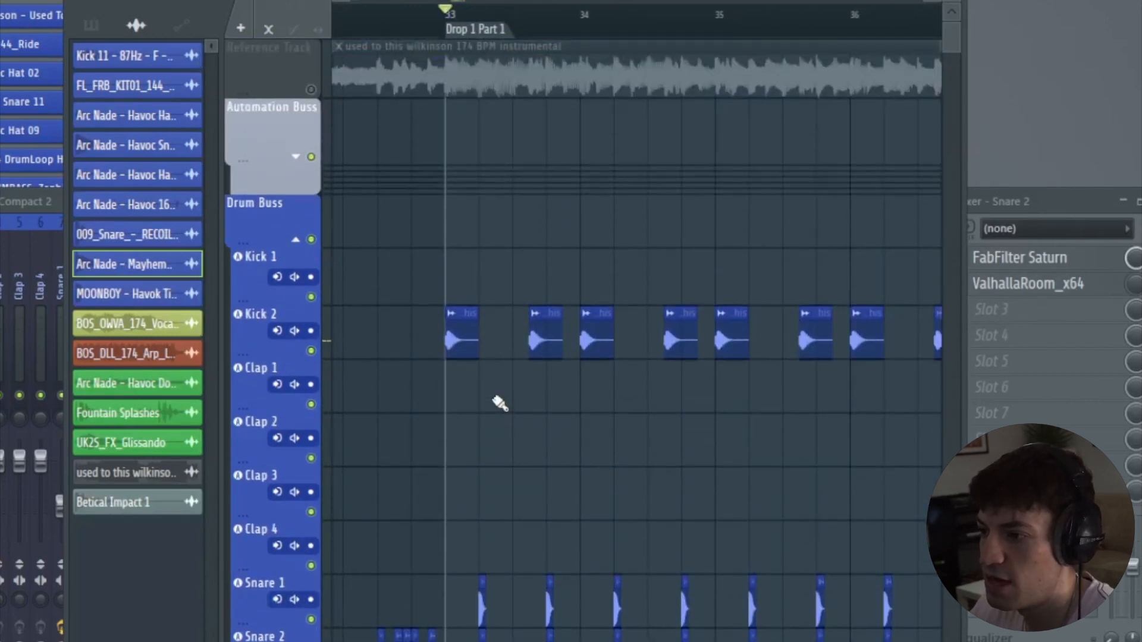
{"action": "scroll", "coordinate": [500, 401], "scroll_direction": "down", "scroll_amount": 5}
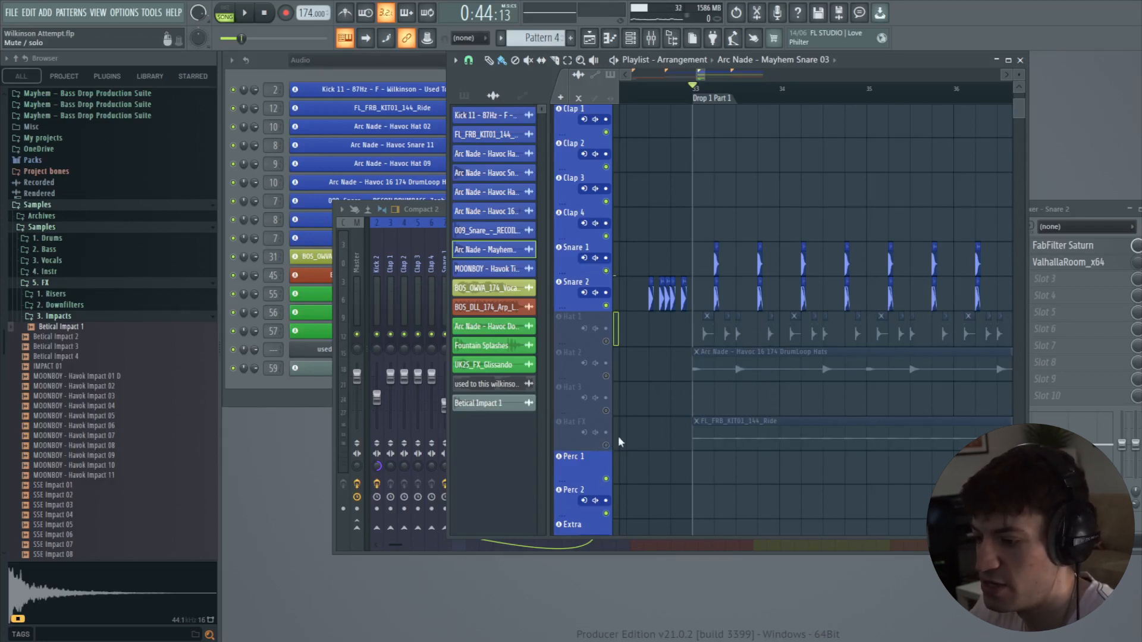
{"action": "scroll", "coordinate": [616, 453], "scroll_direction": "down", "scroll_amount": 2}
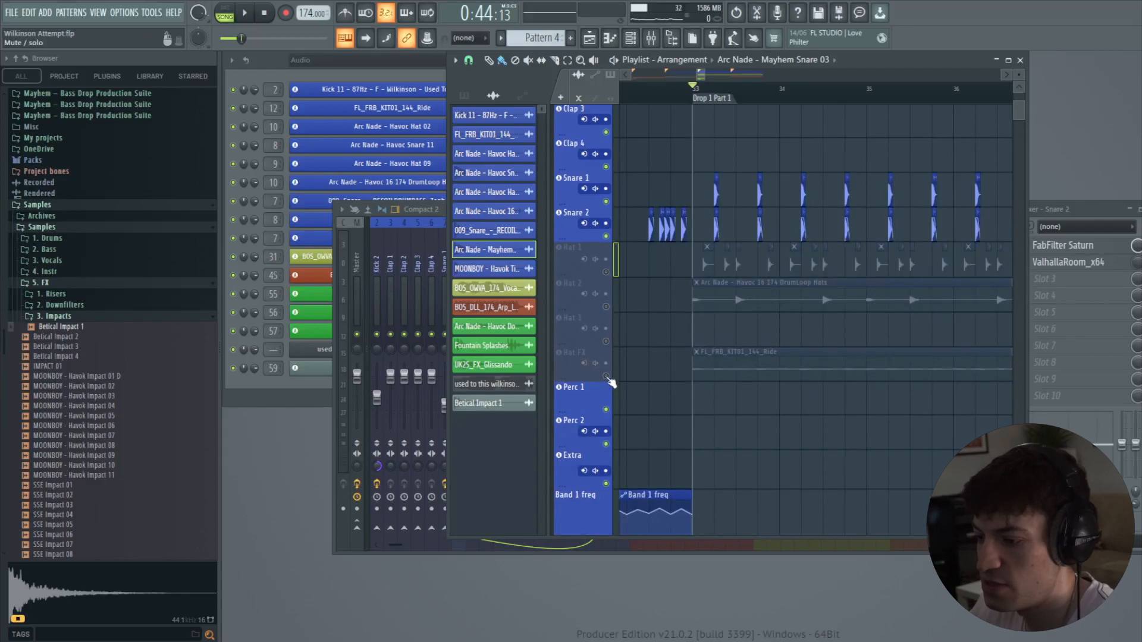
{"action": "left_click", "coordinate": [607, 377]}
{"action": "key", "text": "space"}
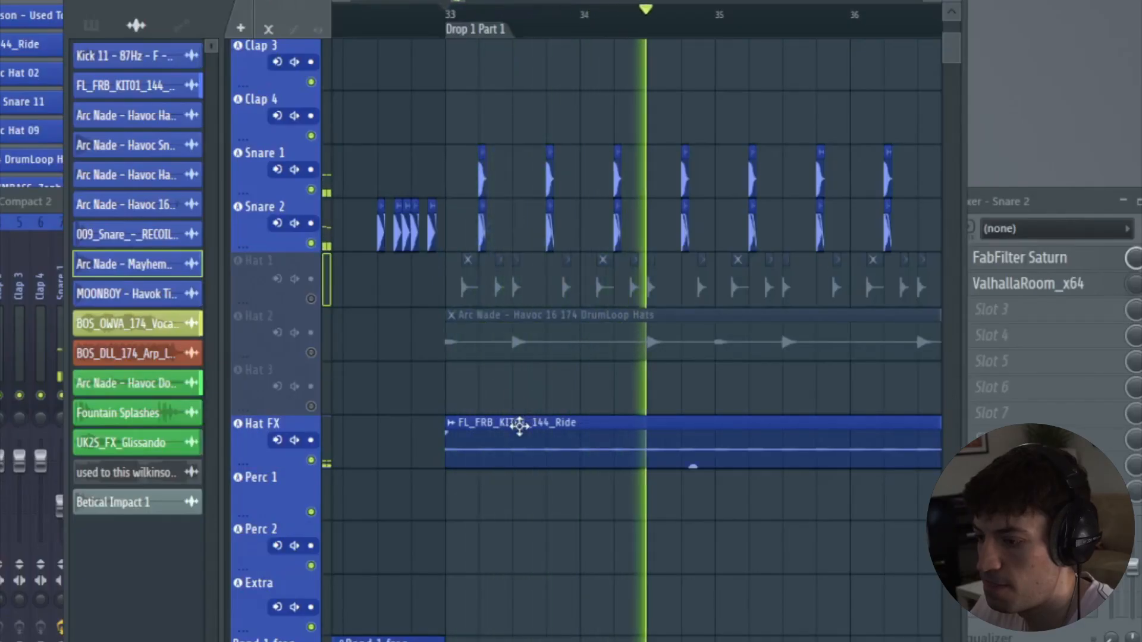
{"action": "key", "text": "space"}
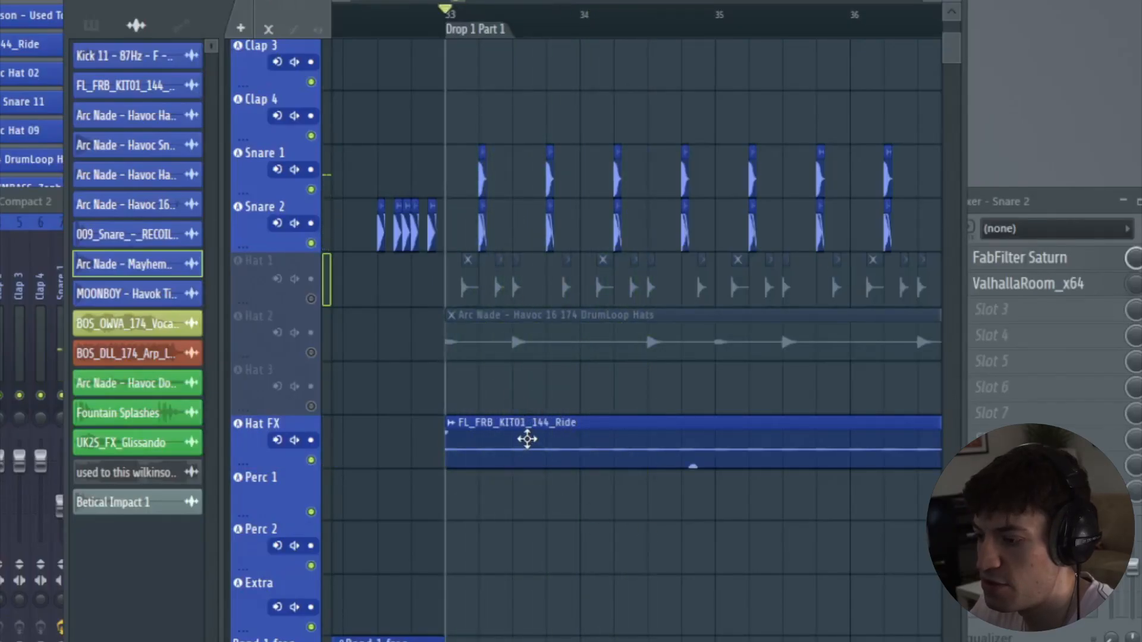
- Open the FL_FRB_KIT01_144_Ride channel settings and examine the time-stretching tempo and mode options
{"action": "left_click", "coordinate": [645, 450]}
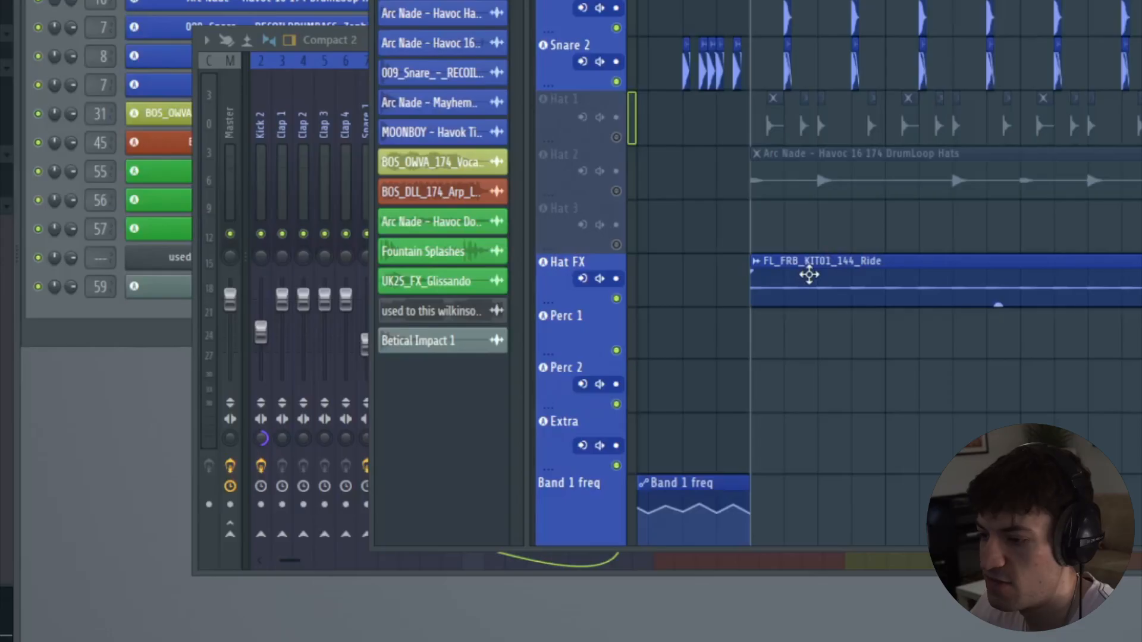
{"action": "double_click", "coordinate": [503, 435]}
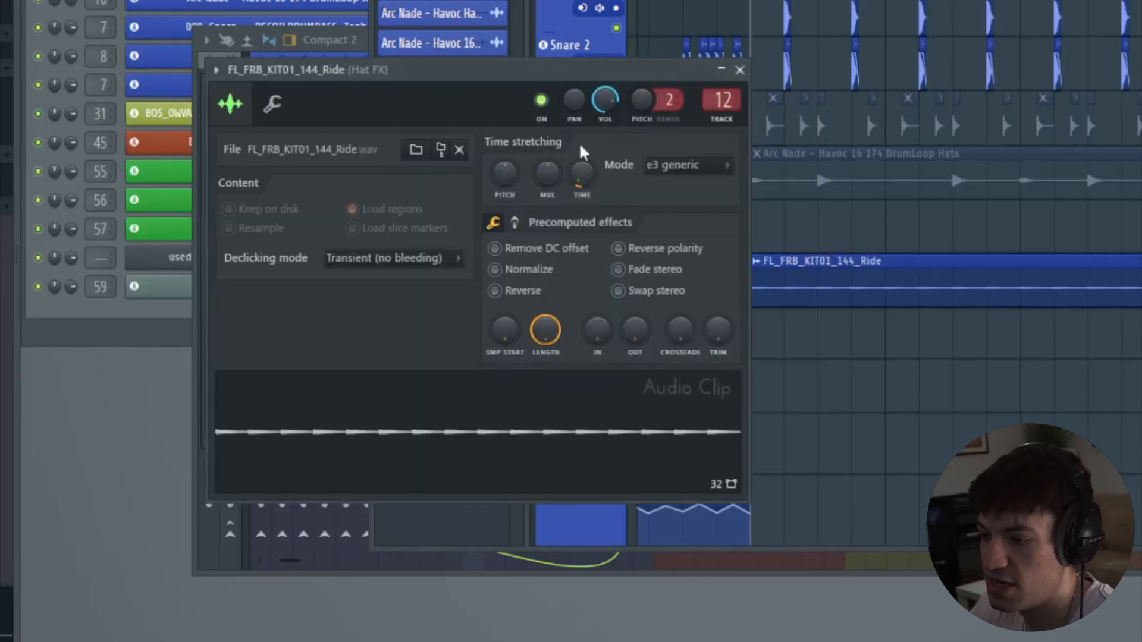
{"action": "right_click", "coordinate": [277, 335]}
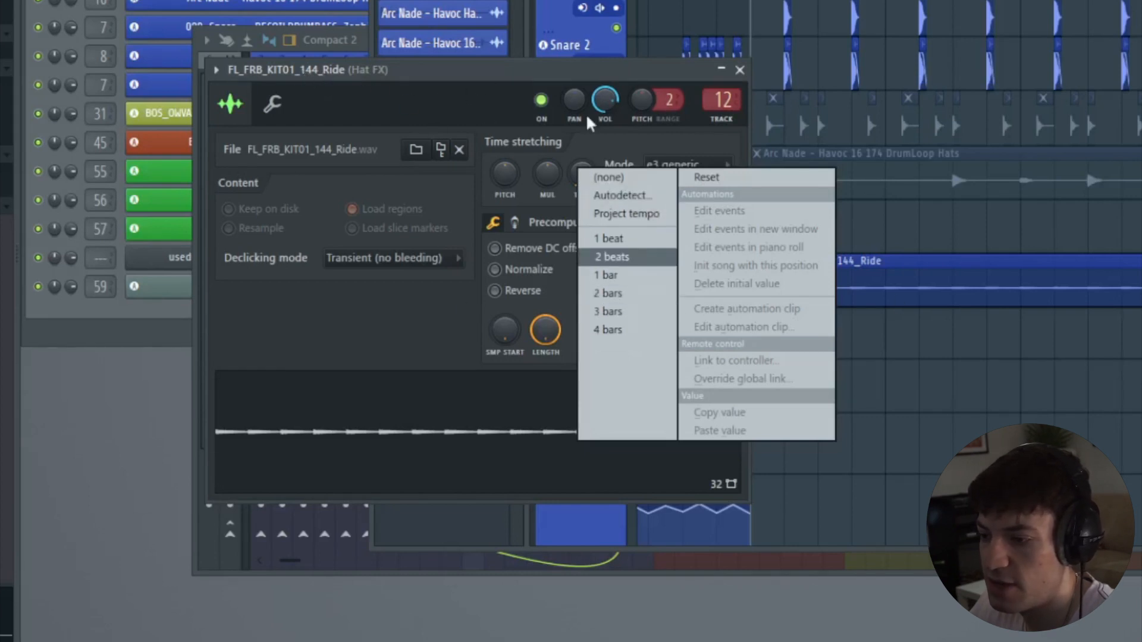
{"action": "key", "text": "Escape"}
{"action": "left_click", "coordinate": [690, 165]}
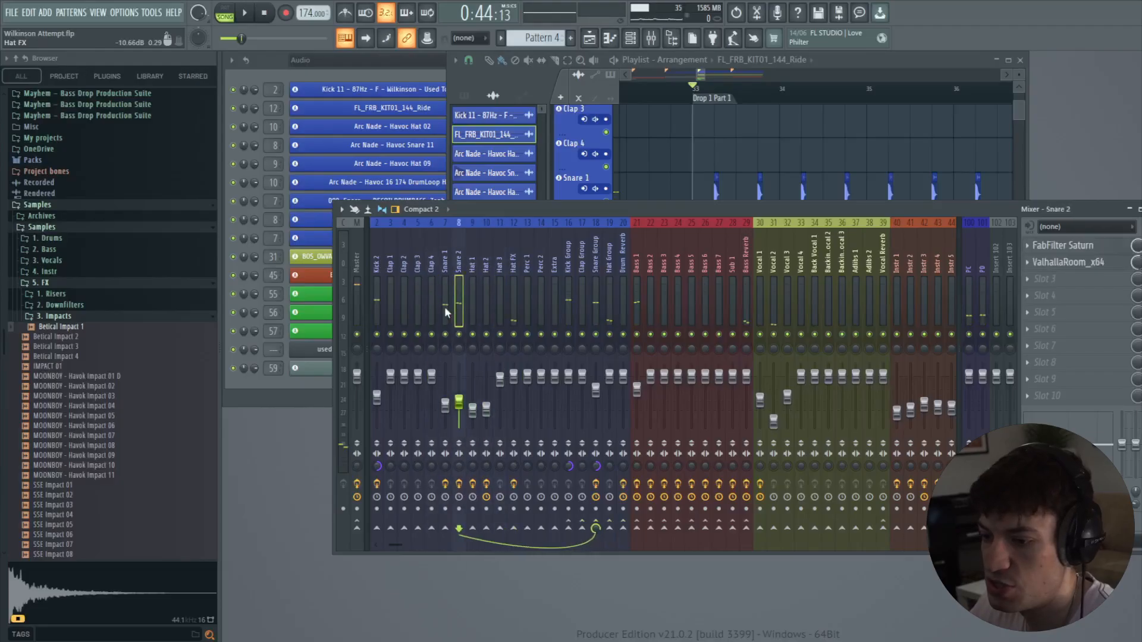
- Select the Hat FX mixer track to view its ValhallaRoom effect while the drop plays
{"action": "left_click", "coordinate": [513, 310]}
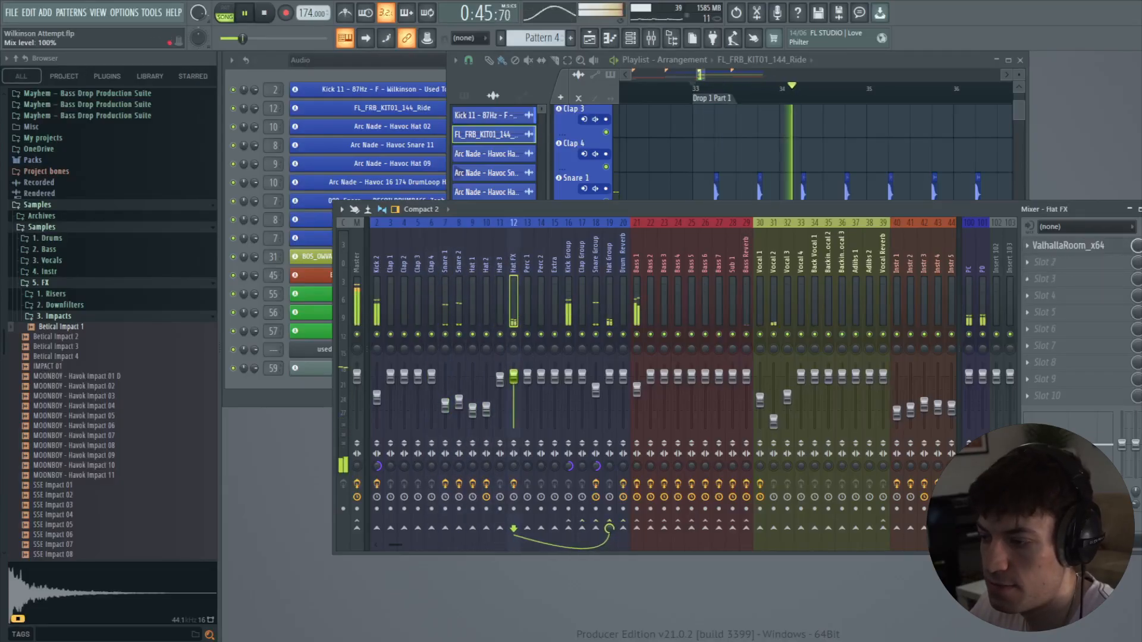
{"action": "key", "text": "F9"}
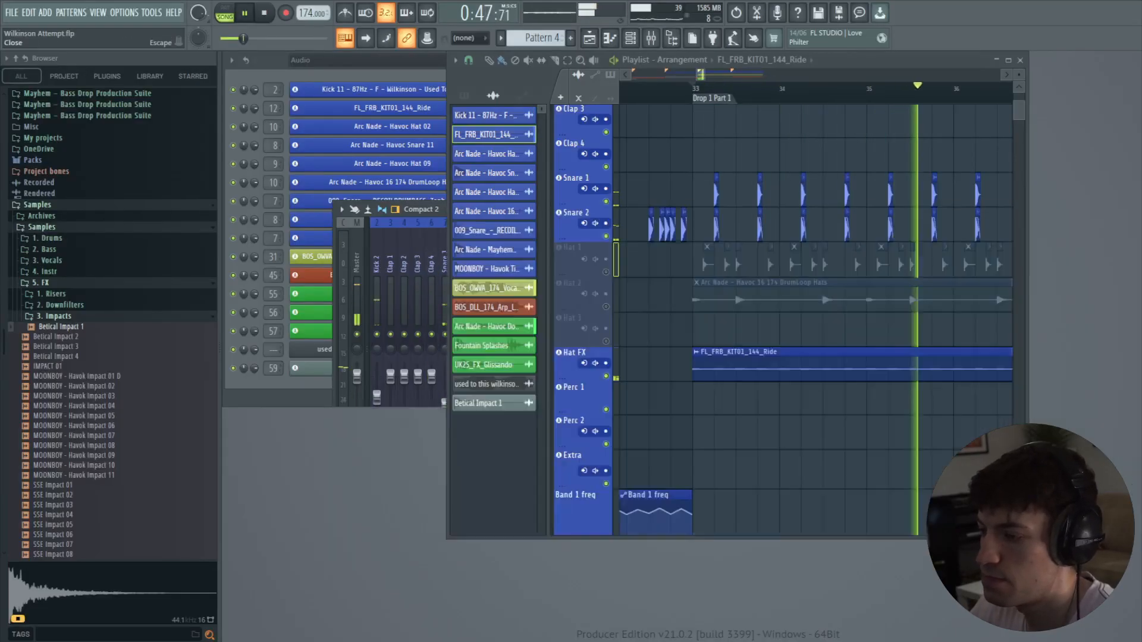
{"action": "key", "text": "space"}
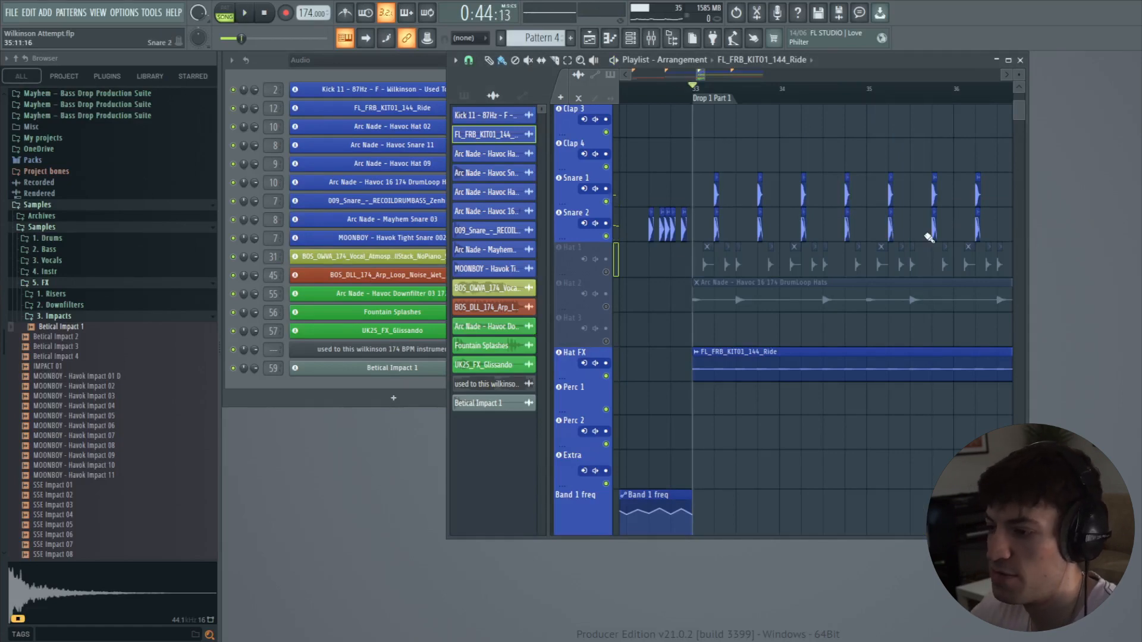
- View the Hat 2 drum loop's channel settings, and unmute Hat 2 to play it in the drop
{"action": "double_click", "coordinate": [733, 293]}
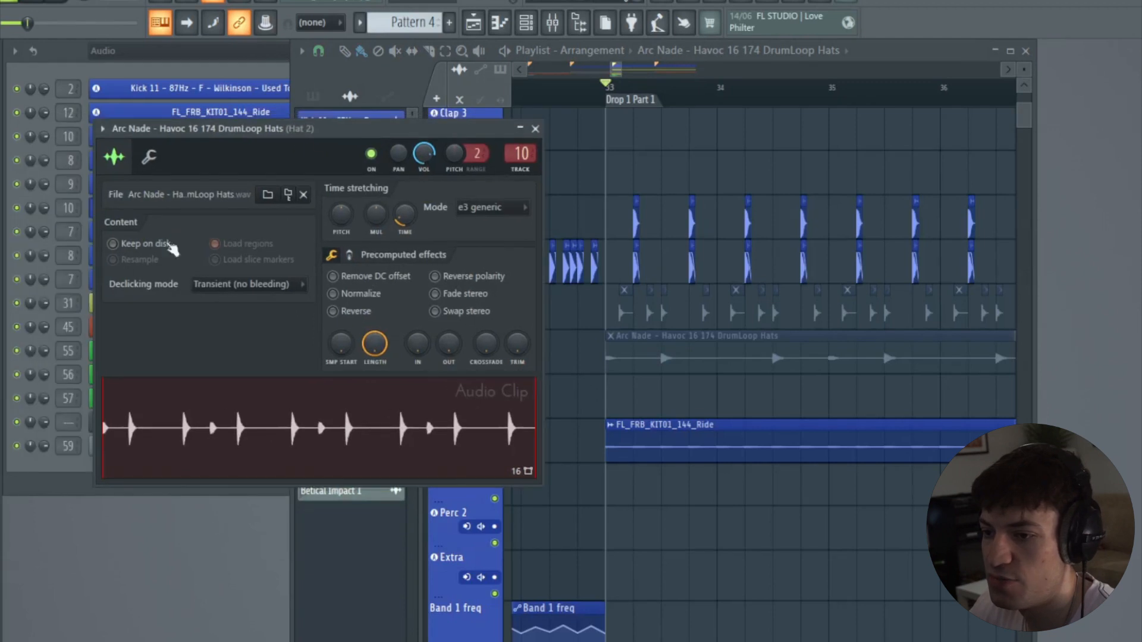
{"action": "left_click", "coordinate": [535, 129]}
{"action": "left_click", "coordinate": [494, 367]}
{"action": "key", "text": "space"}
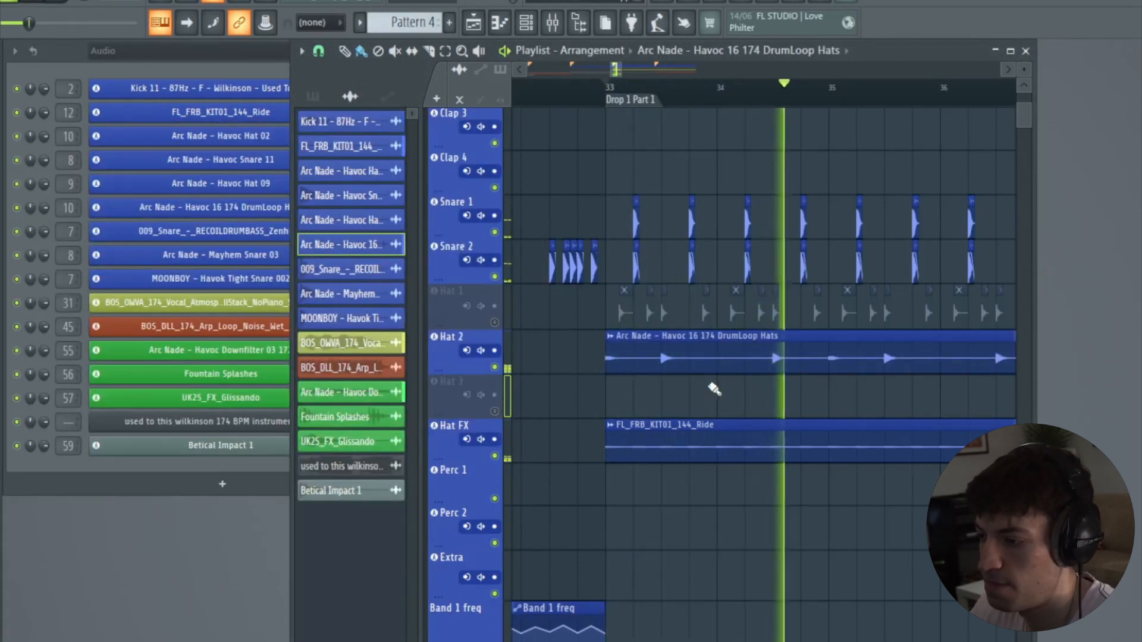
{"action": "left_click_drag", "start_coordinate": [621, 70], "coordinate": [628, 71]}
{"action": "key", "text": "space"}
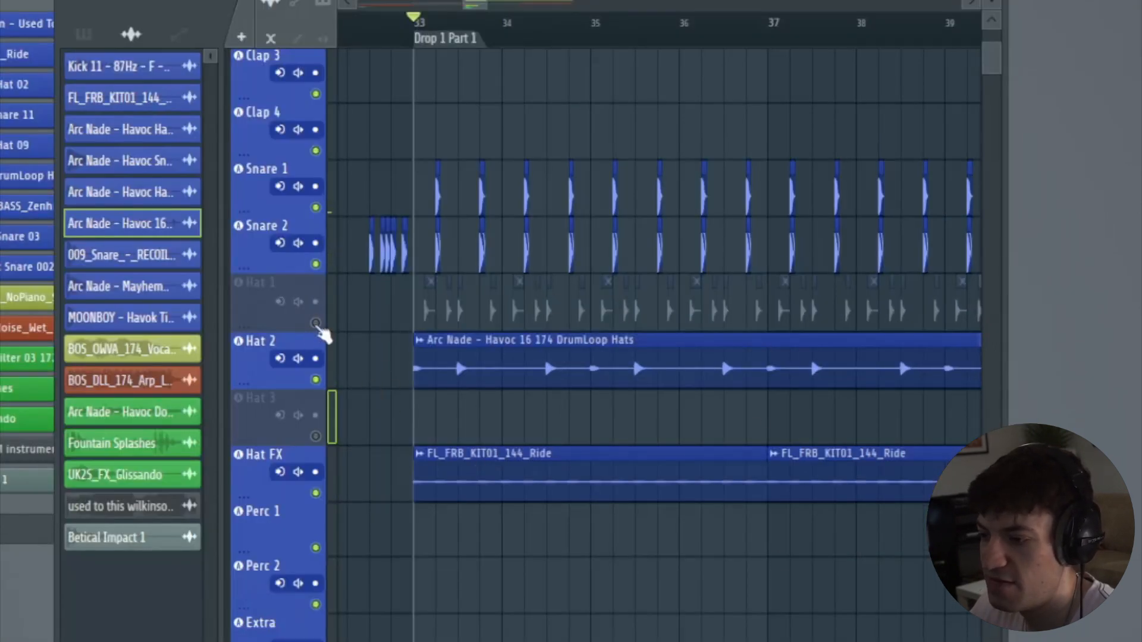
- Unmute the Hat 1 track and set the playlist snap to 1/2 step
{"action": "left_click", "coordinate": [316, 323]}
{"action": "scroll", "coordinate": [441, 36], "scroll_direction": "up", "scroll_amount": 2}
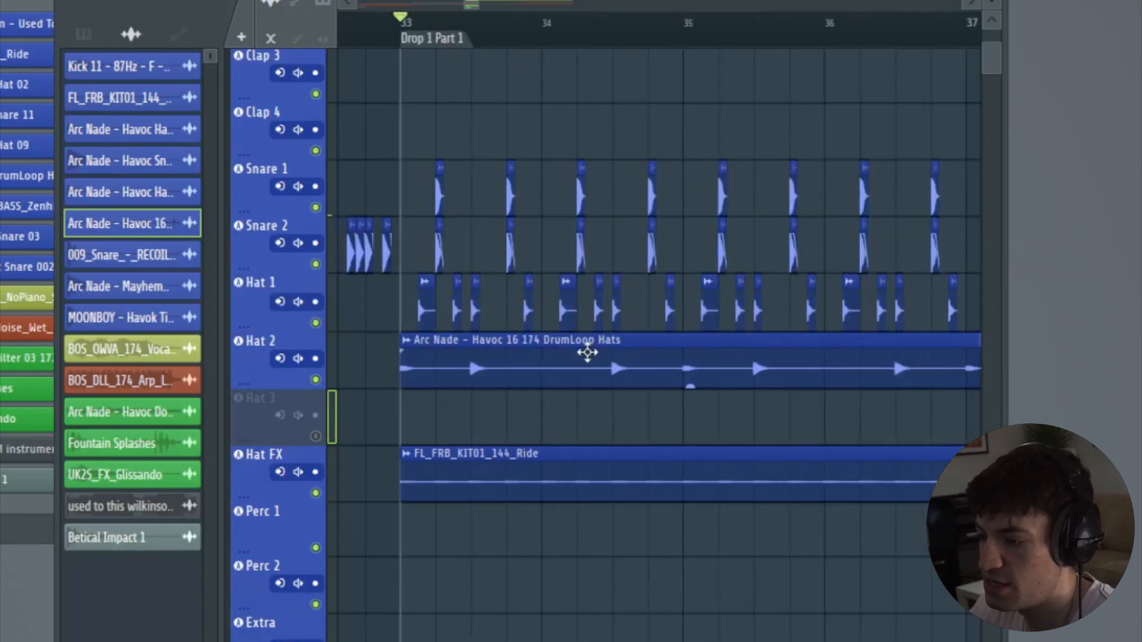
{"action": "scroll", "coordinate": [587, 353], "scroll_direction": "up", "scroll_amount": 2}
{"action": "left_click", "coordinate": [66, 0]}
{"action": "left_click", "coordinate": [90, 0]}
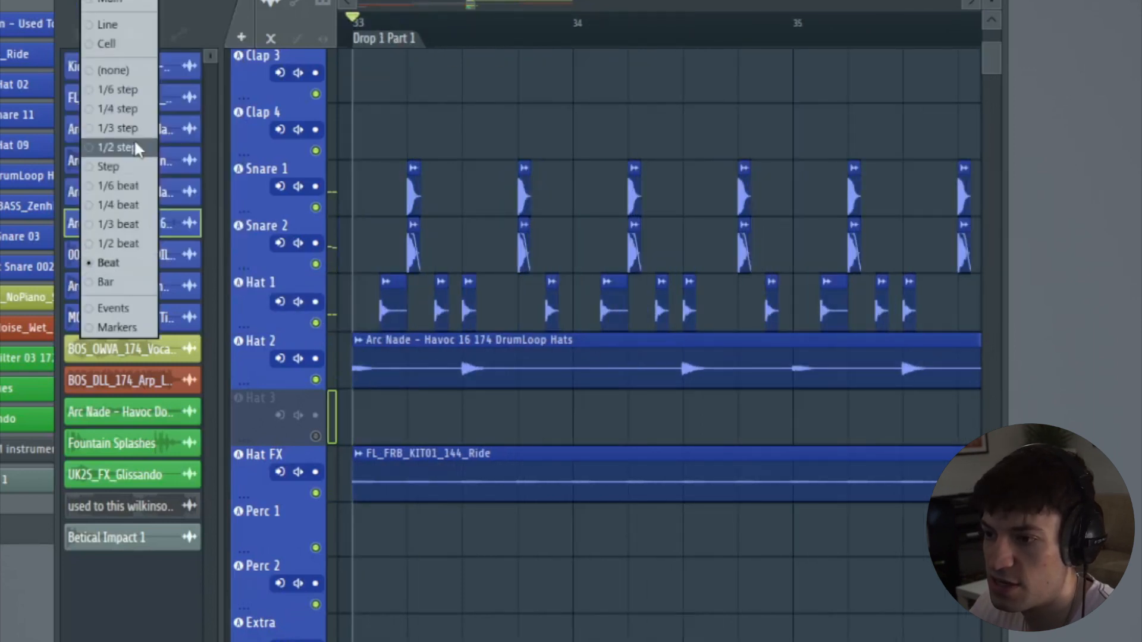
{"action": "left_click", "coordinate": [107, 148]}
- Play the drop's layered hats and enlarge the Hat FX track to show the ride waveform
{"action": "key", "text": "space"}
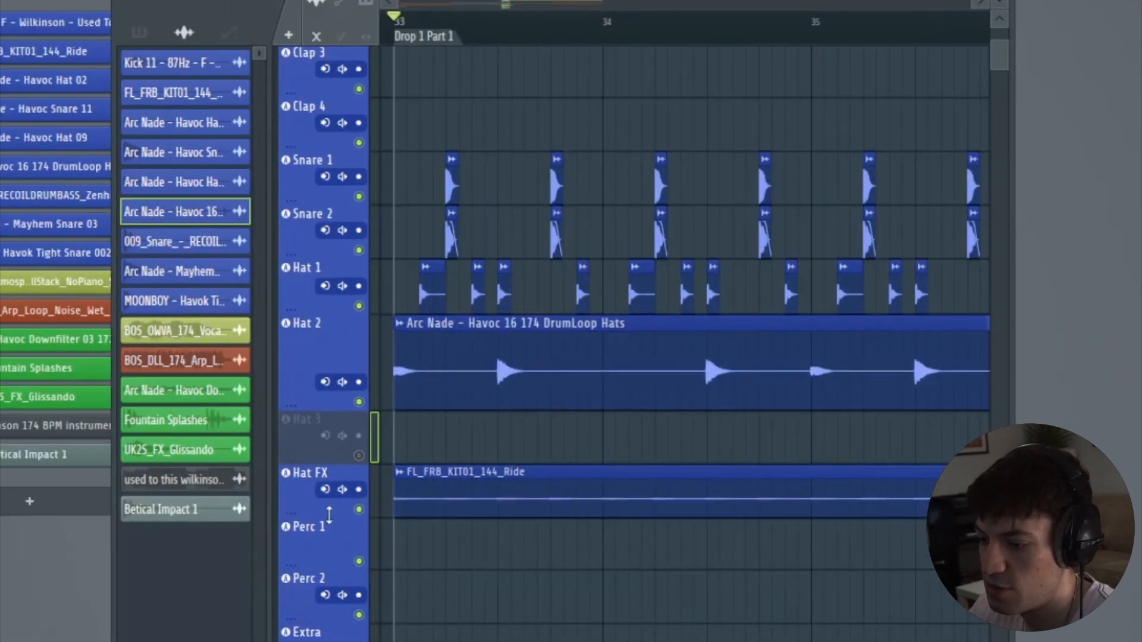
{"action": "left_click_drag", "start_coordinate": [329, 515], "coordinate": [329, 617]}
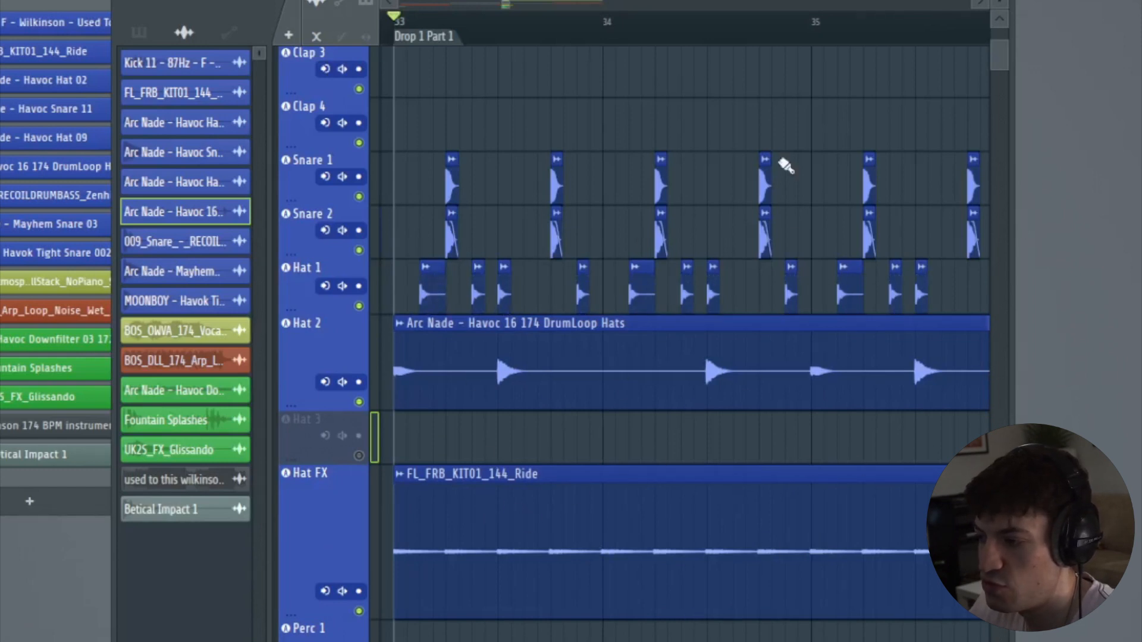
- Examine the full Drop 1 Part 1 hat arrangement and the Pattern 7 clips on the Bass 1 track
{"action": "left_click_drag", "start_coordinate": [512, 2], "coordinate": [517, 2]}
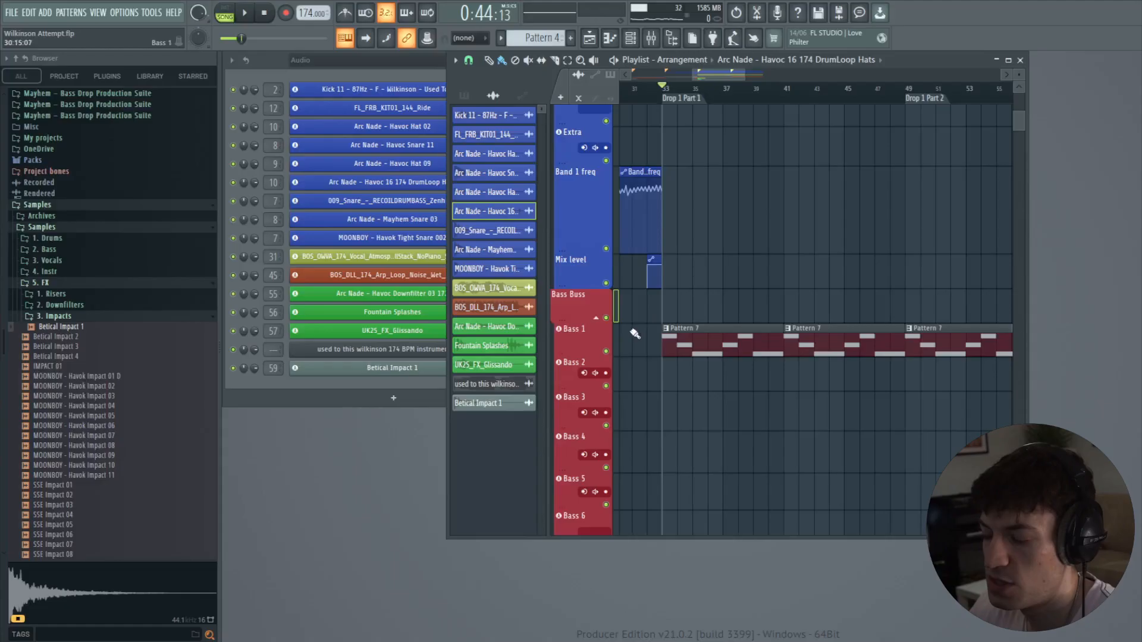
{"action": "scroll", "coordinate": [785, 306], "scroll_direction": "up", "scroll_amount": 8}
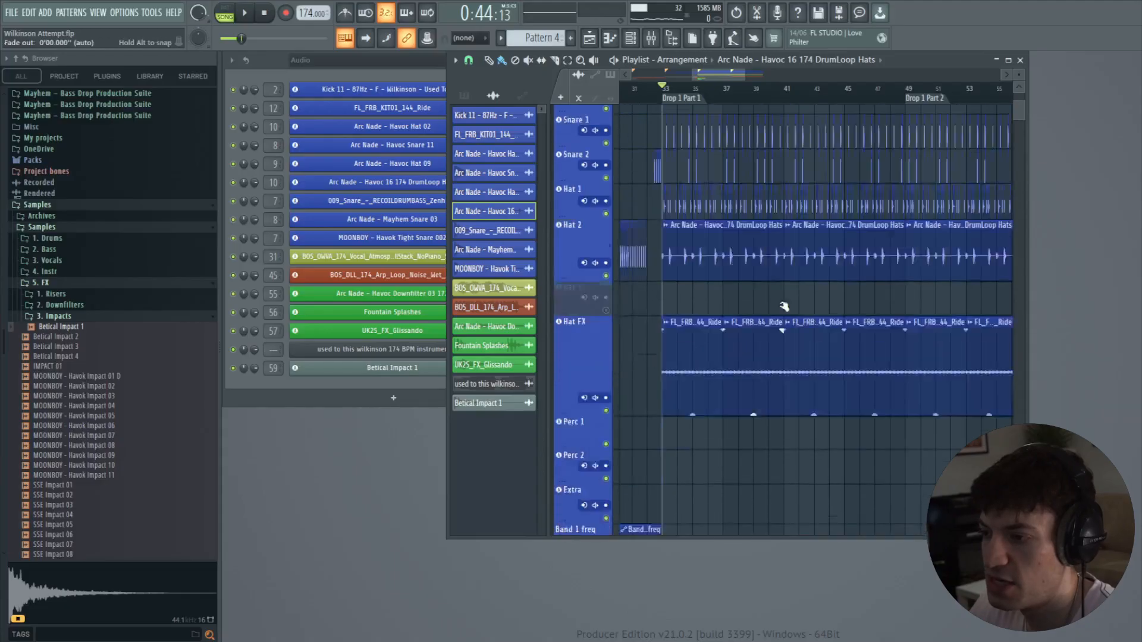
{"action": "scroll", "coordinate": [782, 307], "scroll_direction": "down", "scroll_amount": 5}
{"action": "scroll", "coordinate": [781, 309], "scroll_direction": "down", "scroll_amount": 4}
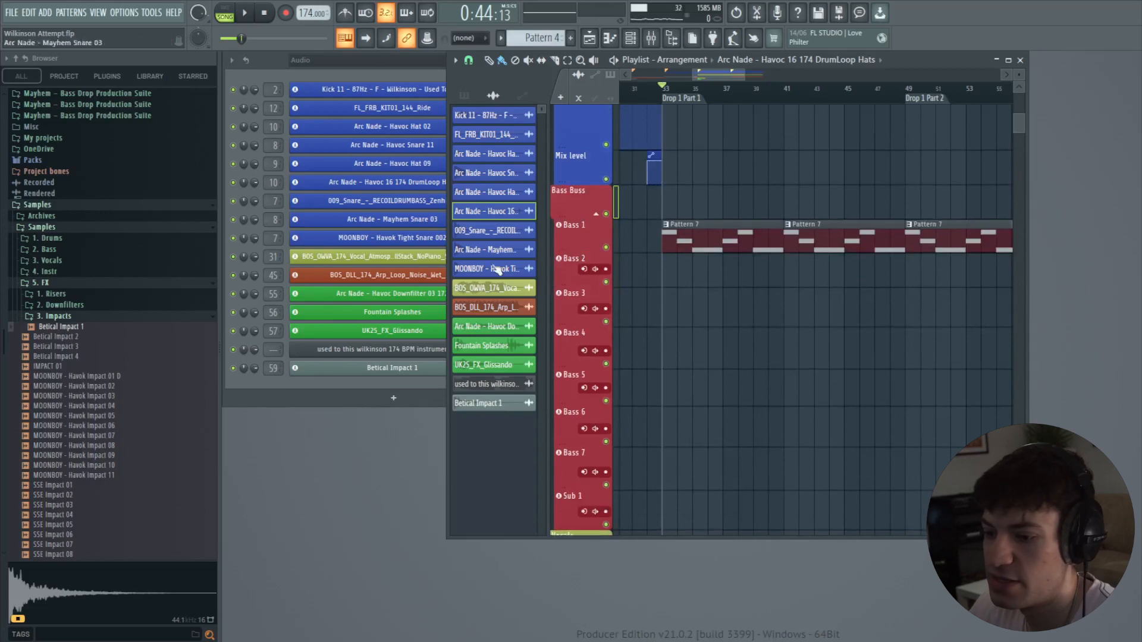
- Look over the mixer's bass tracks and play the Pattern 7 bass from the start of Drop 1 Part 1
{"action": "key", "text": "F9"}
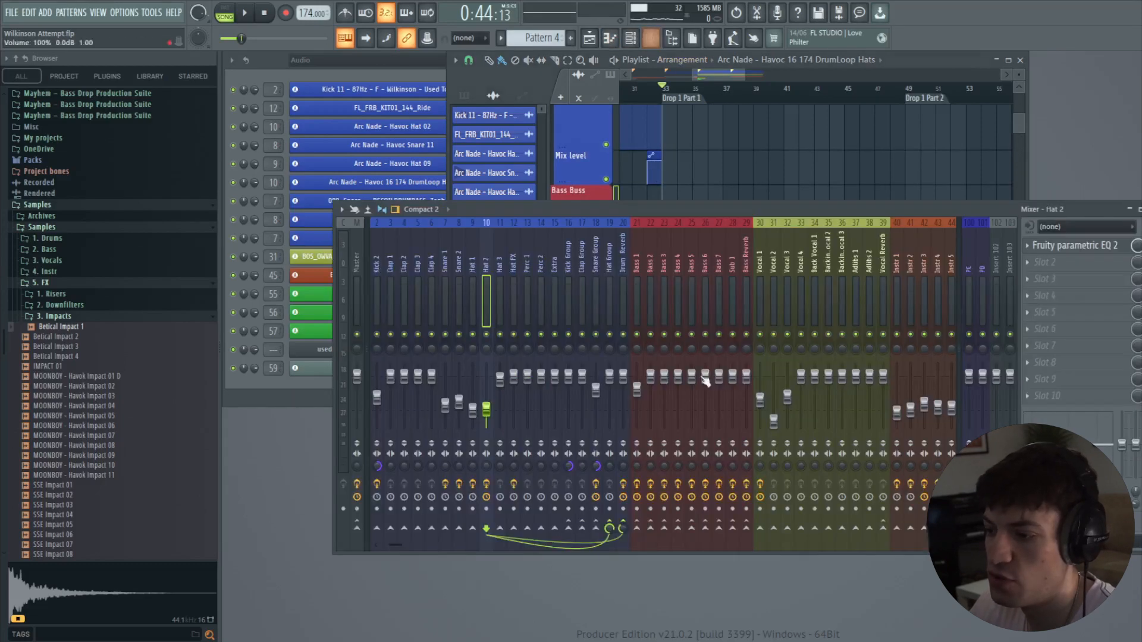
{"action": "scroll", "coordinate": [919, 289], "scroll_direction": "down", "scroll_amount": 3}
{"action": "left_click", "coordinate": [950, 304]}
{"action": "key", "text": "F9"}
{"action": "key", "text": "space"}
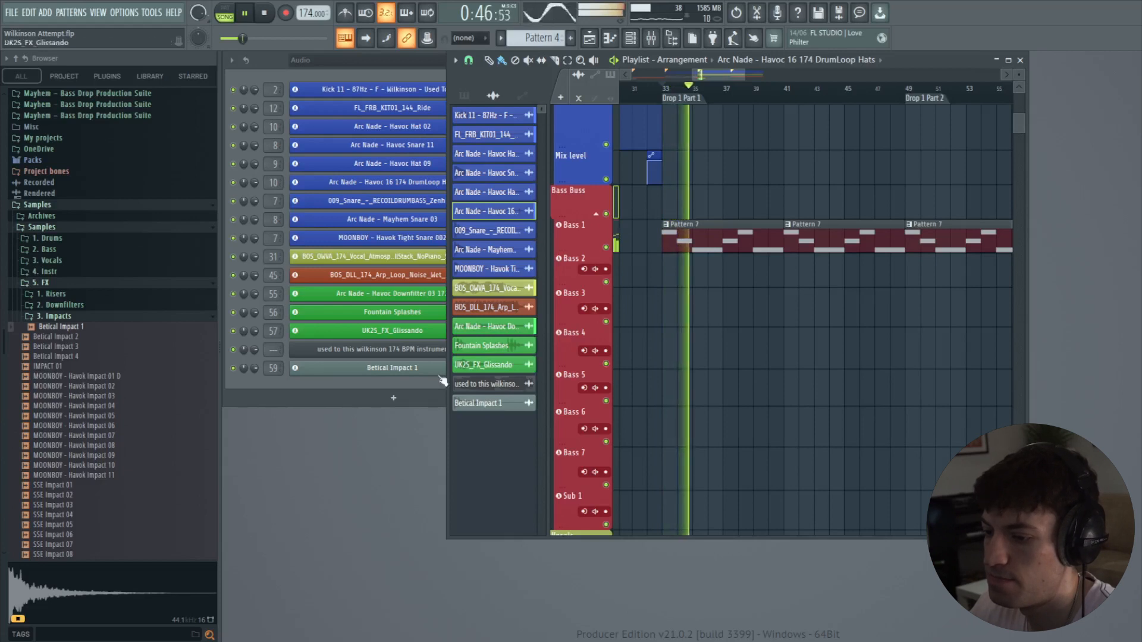
- Open the Bass 1 Serum instance and examine the oscillator, filter and effects settings of the Reese - Intender preset
{"action": "key", "text": "F6"}
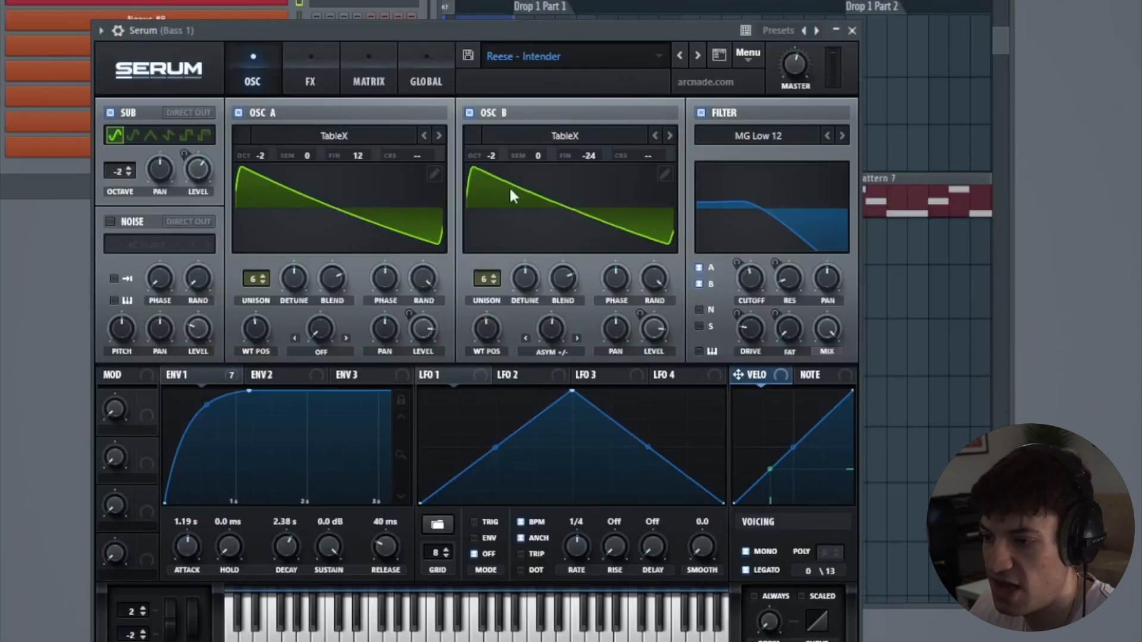
{"action": "left_click_drag", "start_coordinate": [598, 28], "coordinate": [614, 8]}
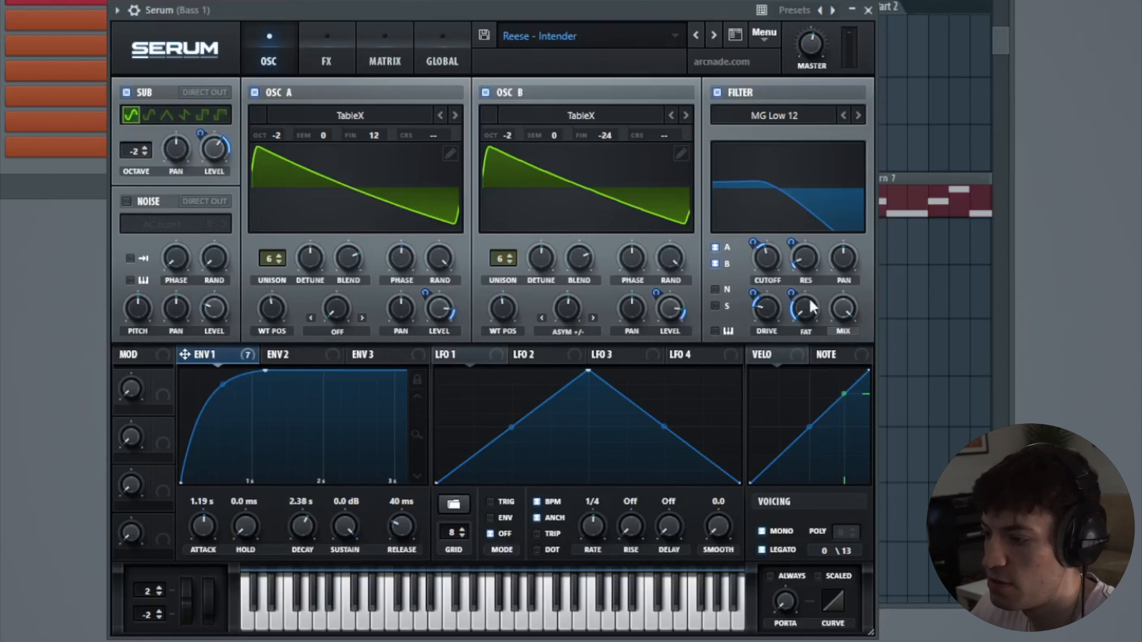
{"action": "left_click", "coordinate": [333, 47]}
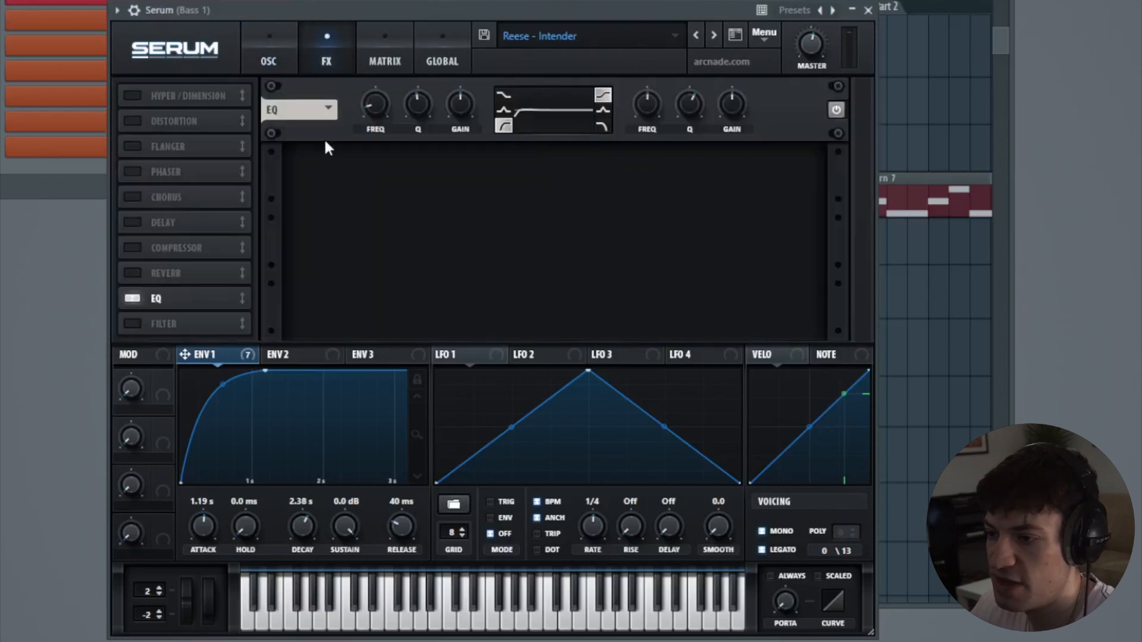
{"action": "left_click", "coordinate": [279, 57]}
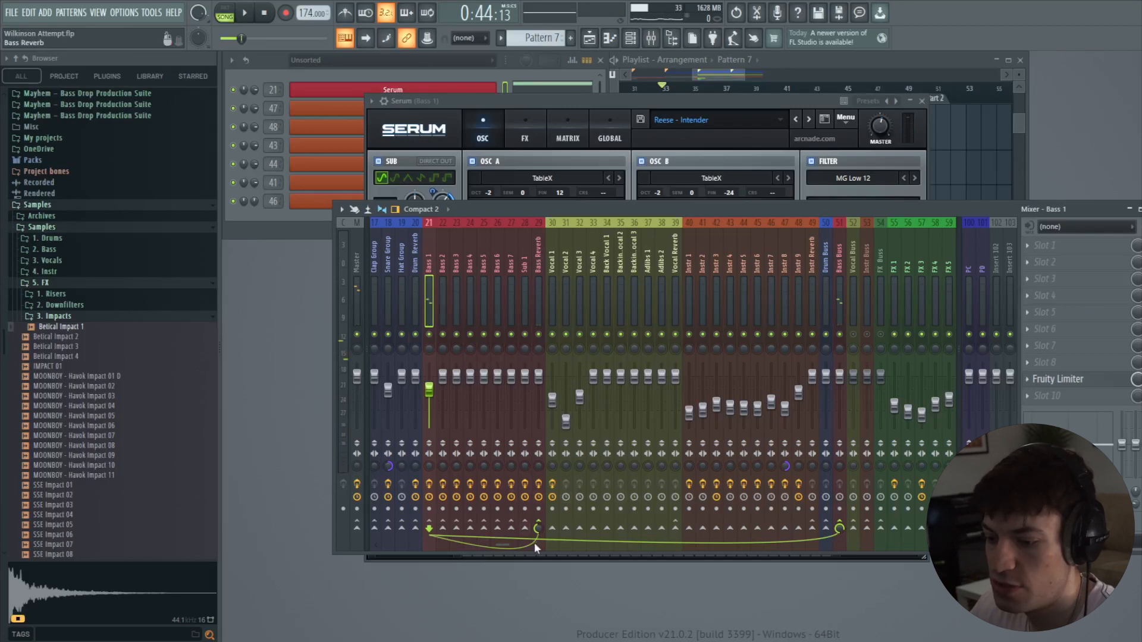
- Inspect the mixer routing from Bass 1 into the Bass Reverb track and its send level
{"action": "left_click", "coordinate": [536, 283]}
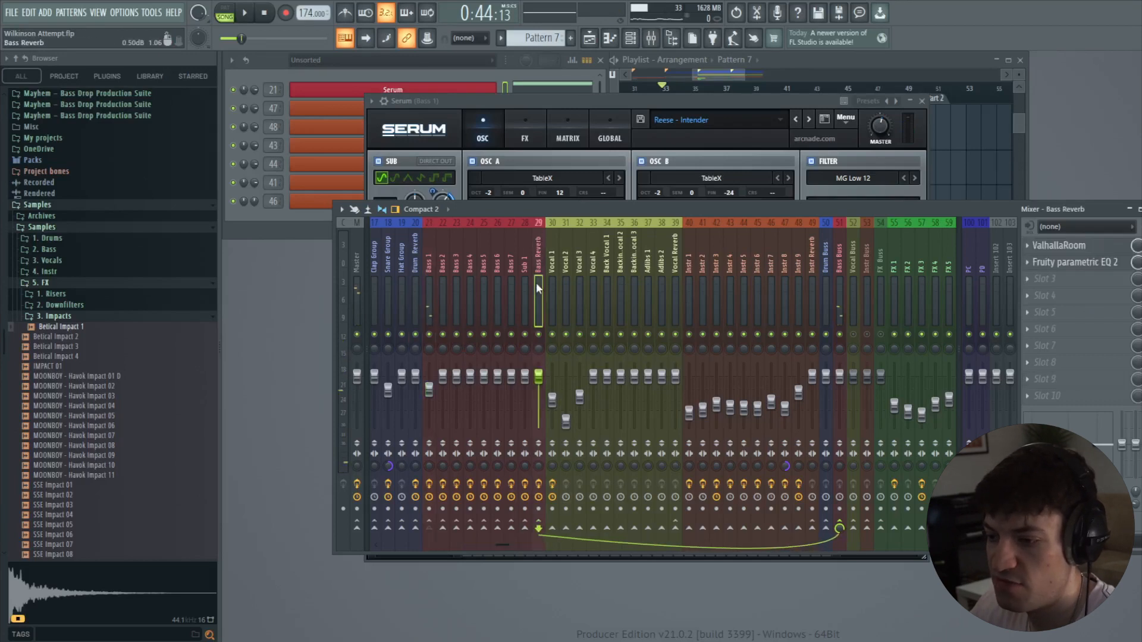
{"action": "left_click", "coordinate": [429, 289]}
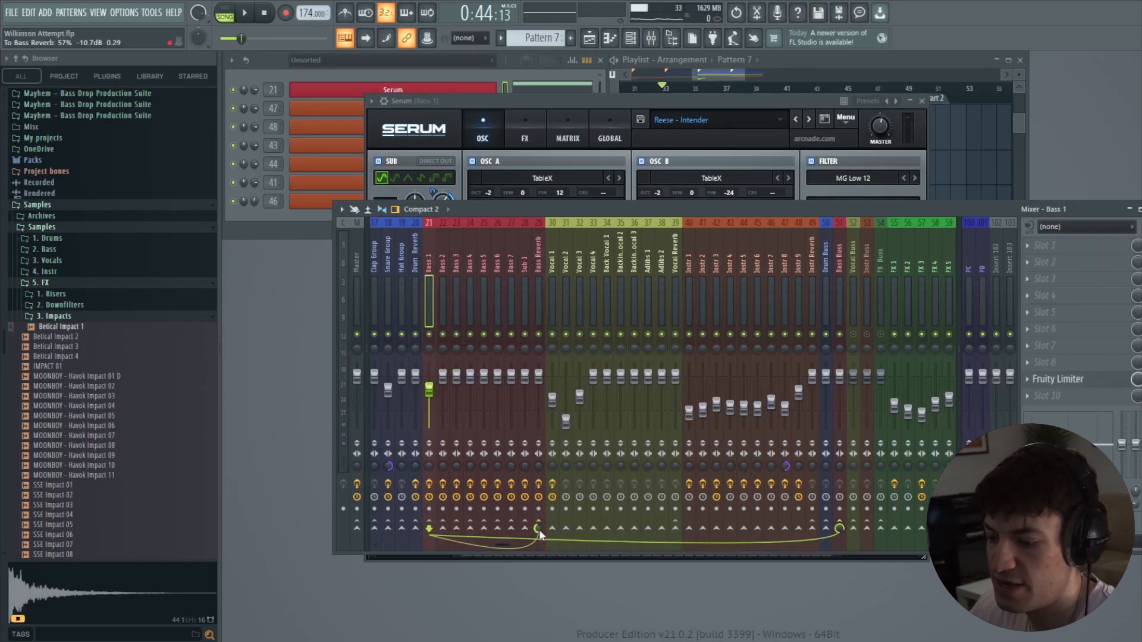
{"action": "left_click", "coordinate": [535, 286]}
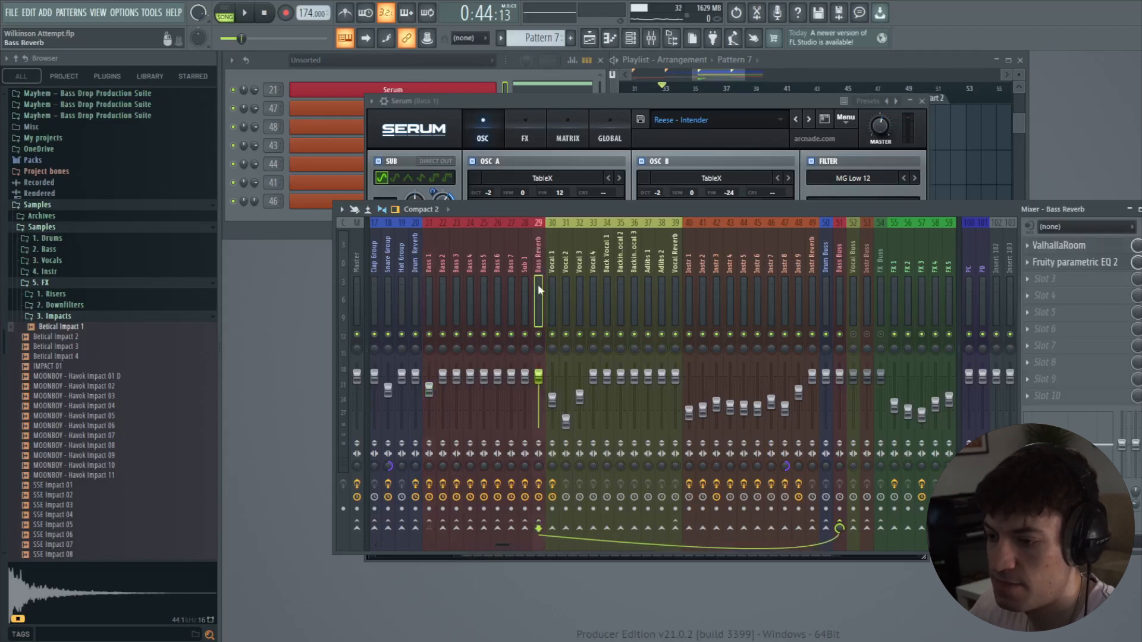
- View the ValhallaRoom and Fruity parametric EQ 2 settings on the Bass Reverb mixer track, and check the Bass Buss track
{"action": "left_click", "coordinate": [1109, 247]}
{"action": "left_click", "coordinate": [747, 179]}
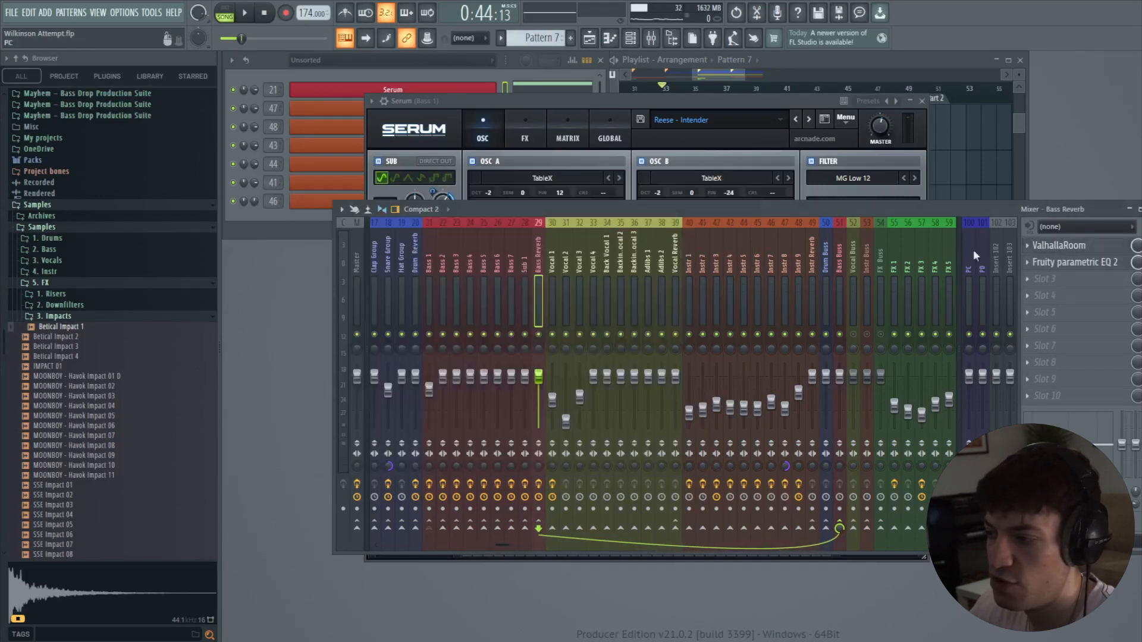
{"action": "left_click", "coordinate": [1074, 262]}
{"action": "left_click", "coordinate": [741, 197]}
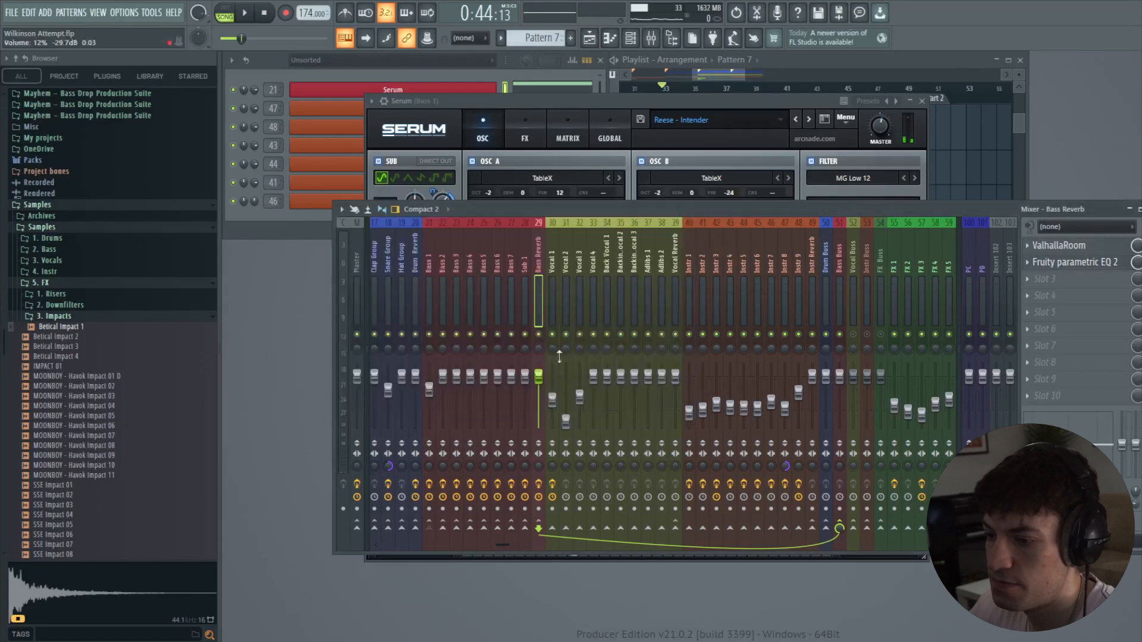
{"action": "left_click", "coordinate": [416, 273]}
{"action": "left_click", "coordinate": [839, 287]}
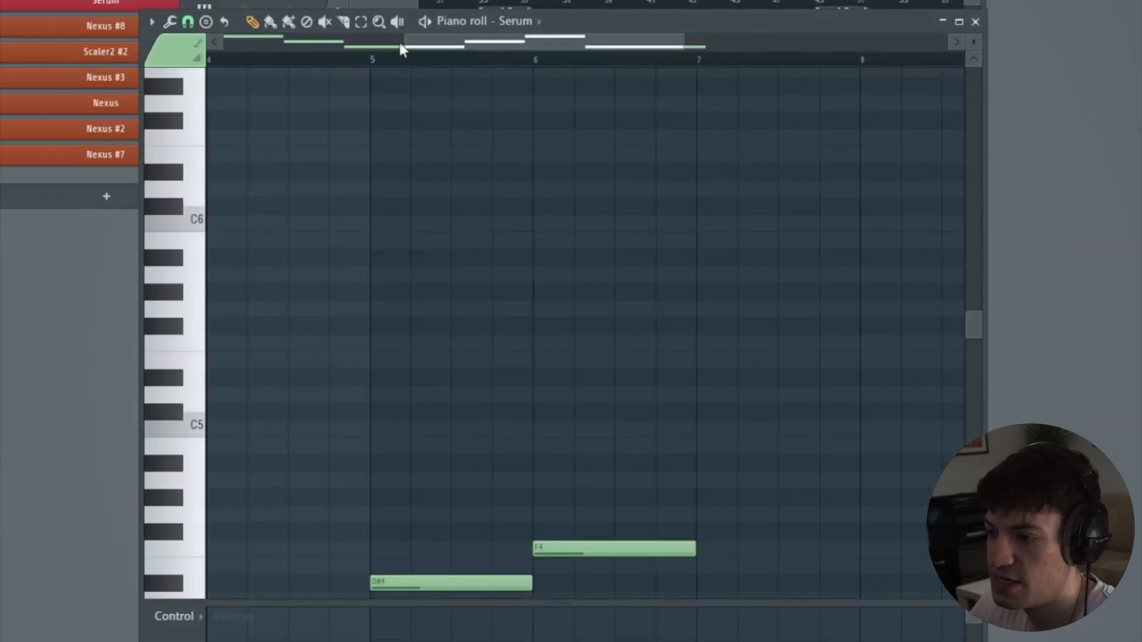
- Examine the complete eight-bar Serum bassline of Pattern 7 in the piano roll, and close the piano roll
{"action": "left_click_drag", "start_coordinate": [403, 45], "coordinate": [223, 45]}
{"action": "scroll", "coordinate": [405, 287], "scroll_direction": "down", "scroll_amount": 3}
{"action": "left_click_drag", "start_coordinate": [682, 51], "coordinate": [766, 49]}
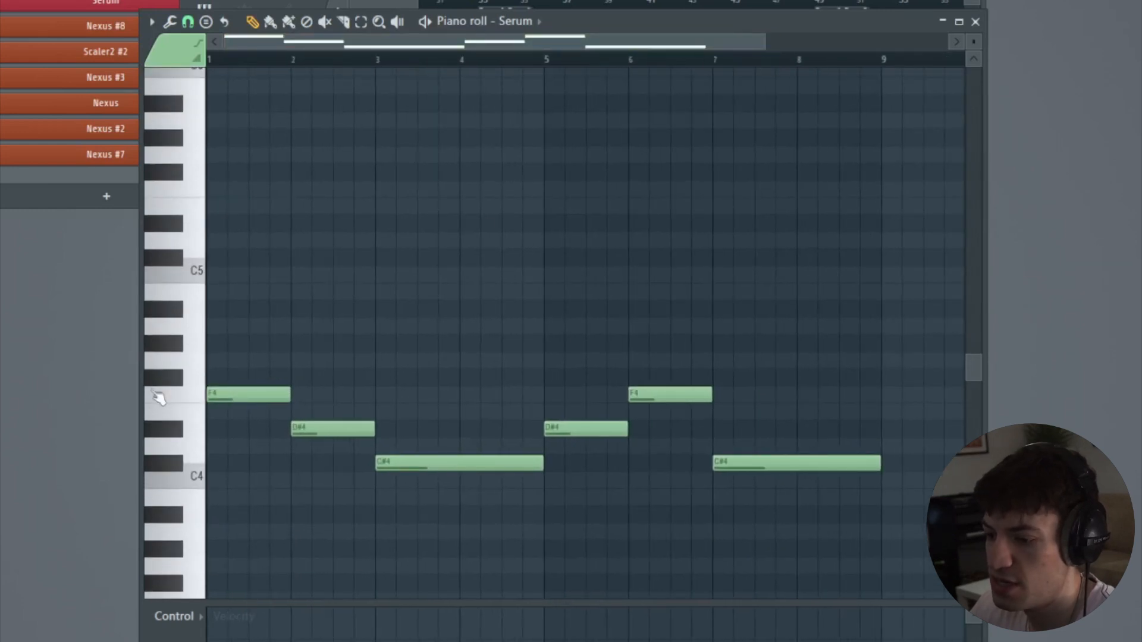
{"action": "scroll", "coordinate": [364, 370], "scroll_direction": "down", "scroll_amount": 3}
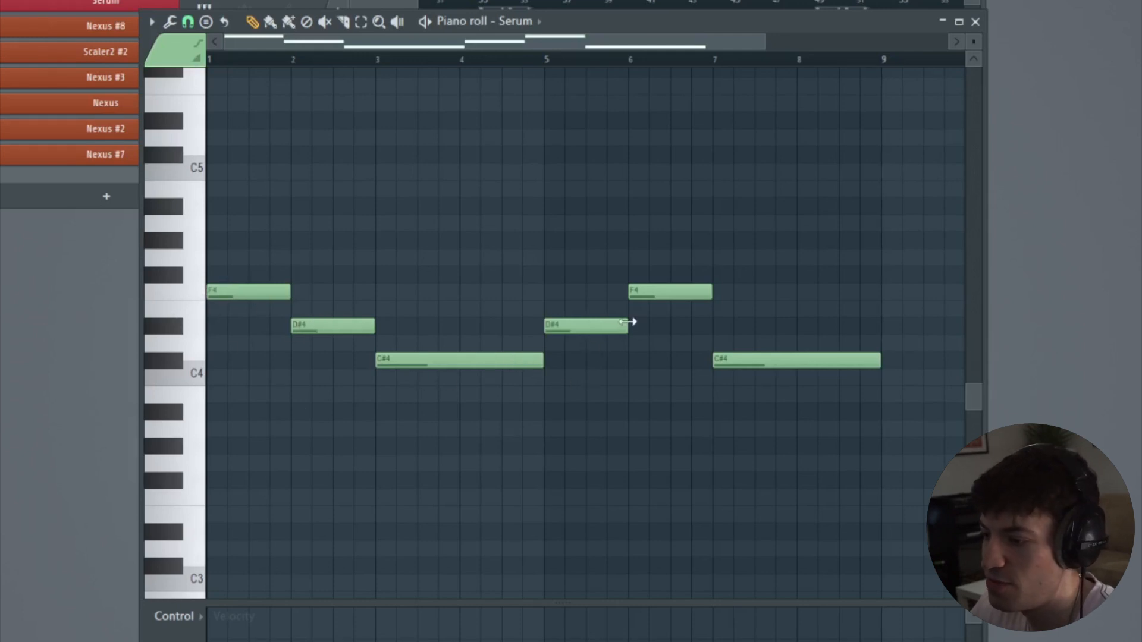
{"action": "left_click", "coordinate": [976, 22]}
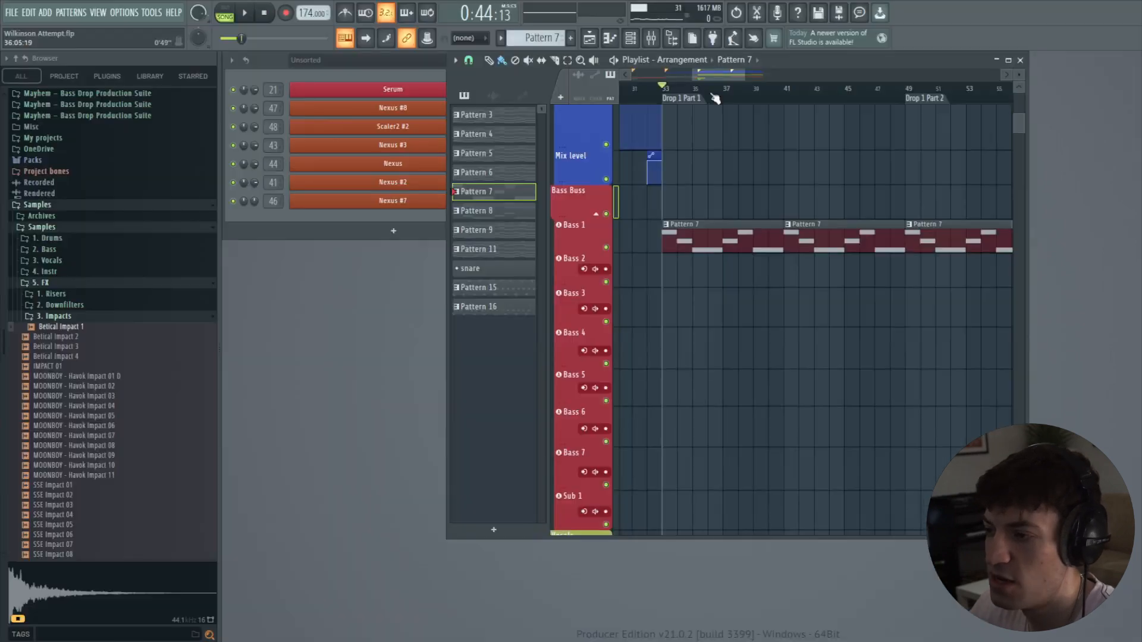
- Solo the Instr 7 track and play its Pattern 8 clips from the beginning of the intro
{"action": "left_click_drag", "start_coordinate": [689, 75], "coordinate": [630, 75]}
{"action": "scroll", "coordinate": [693, 327], "scroll_direction": "down", "scroll_amount": 6}
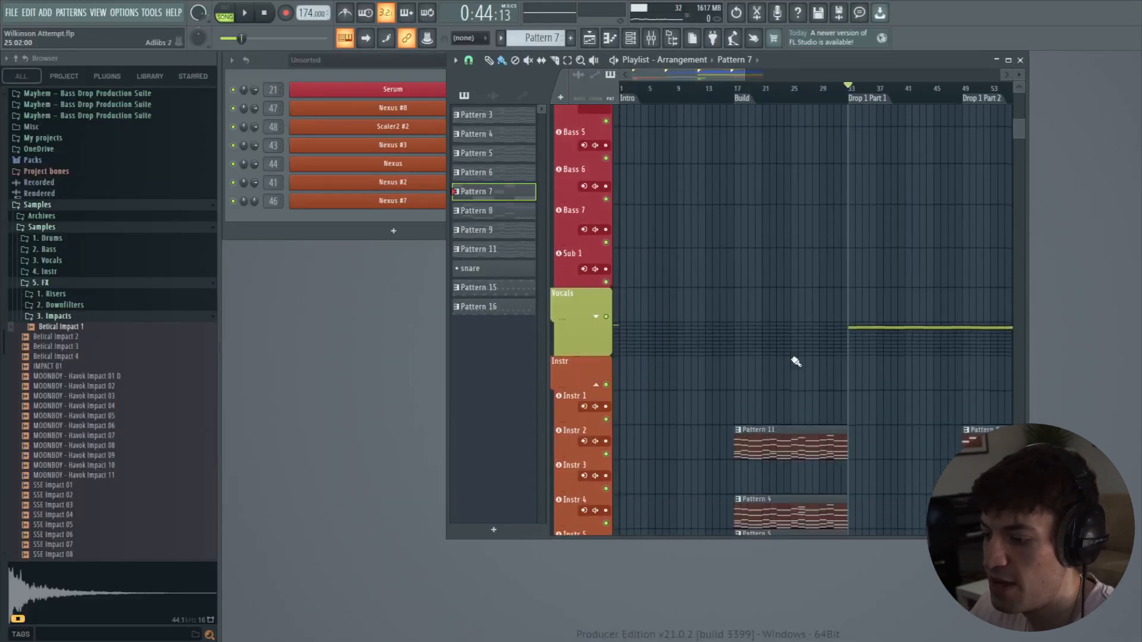
{"action": "scroll", "coordinate": [796, 361], "scroll_direction": "down", "scroll_amount": 6}
{"action": "right_click", "coordinate": [606, 419]}
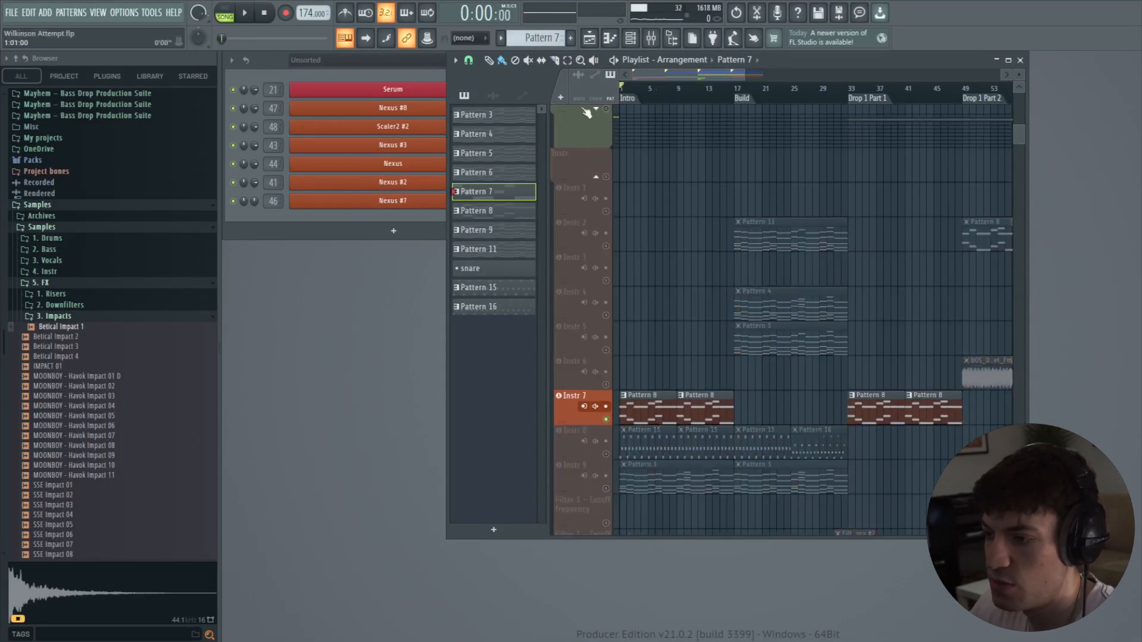
{"action": "left_click", "coordinate": [619, 91]}
{"action": "key", "text": "space"}
{"action": "key", "text": "F9"}
{"action": "key", "text": "F9"}
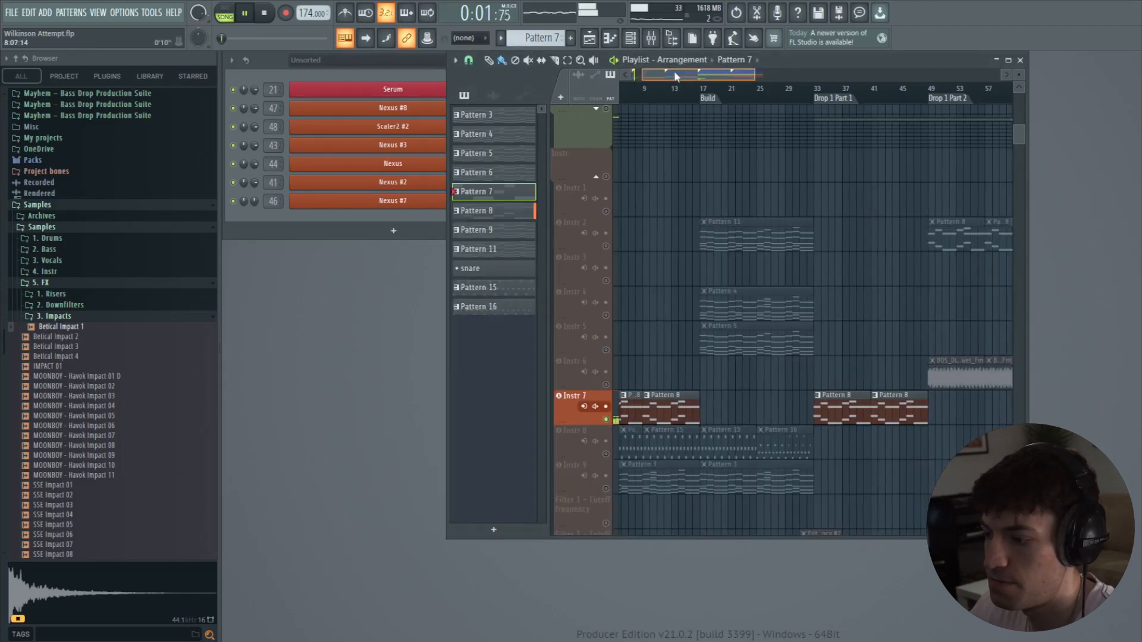
{"action": "key", "text": "space"}
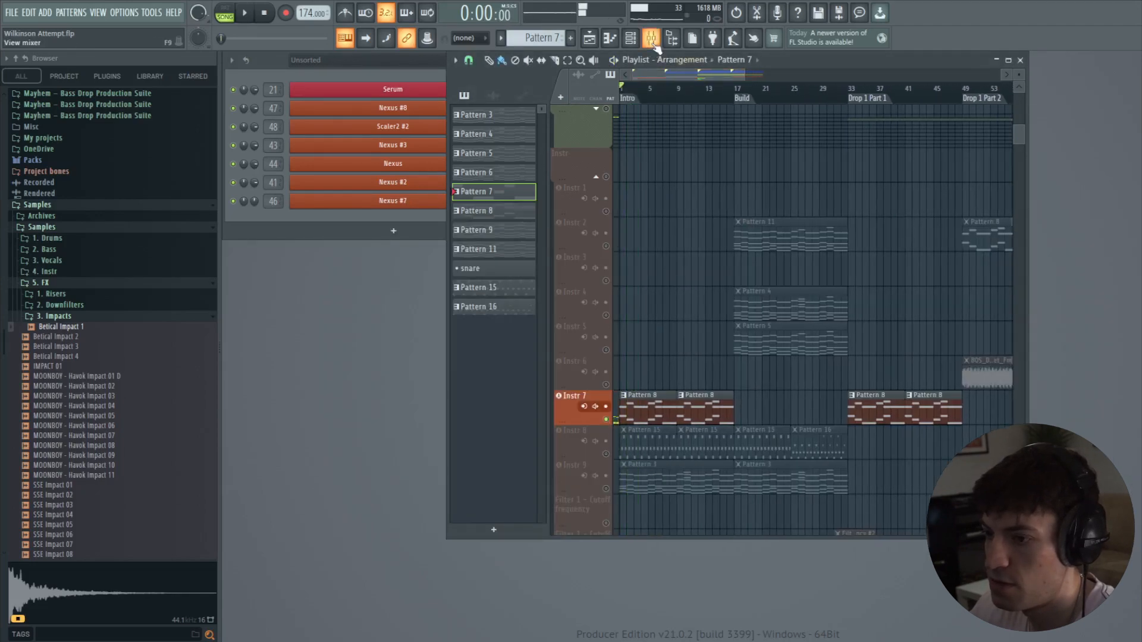
- Review the FabFilter Pro-Q 3 low-cut and high-cut curve on the Instr 7 mixer track, and close the plugin and mixer
{"action": "key", "text": "F9"}
{"action": "left_click", "coordinate": [717, 300]}
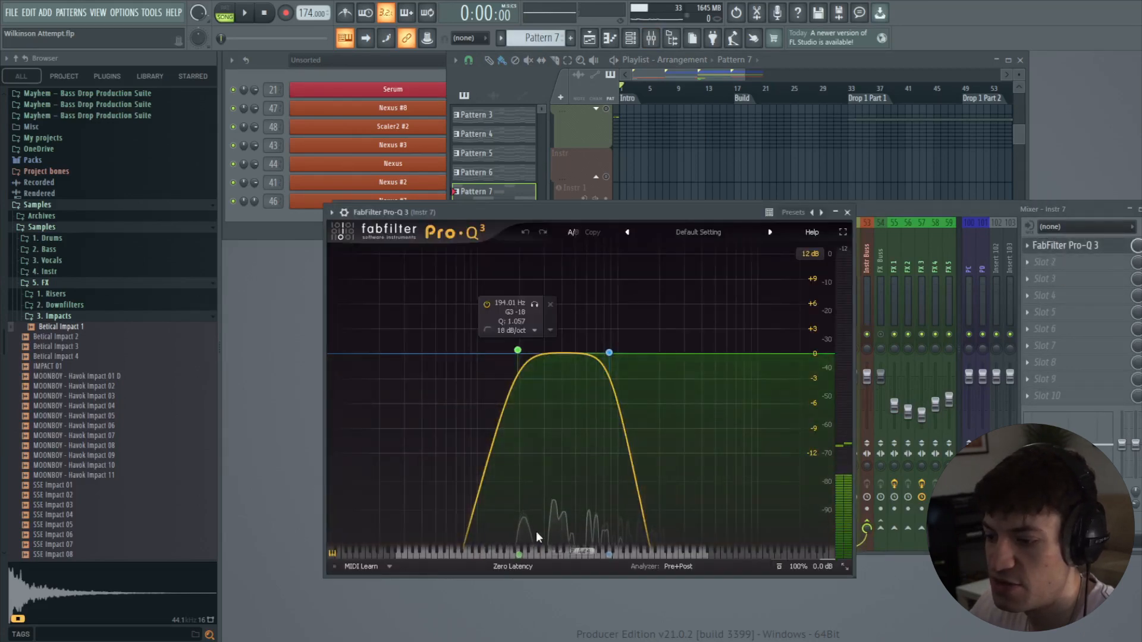
{"action": "left_click", "coordinate": [848, 213]}
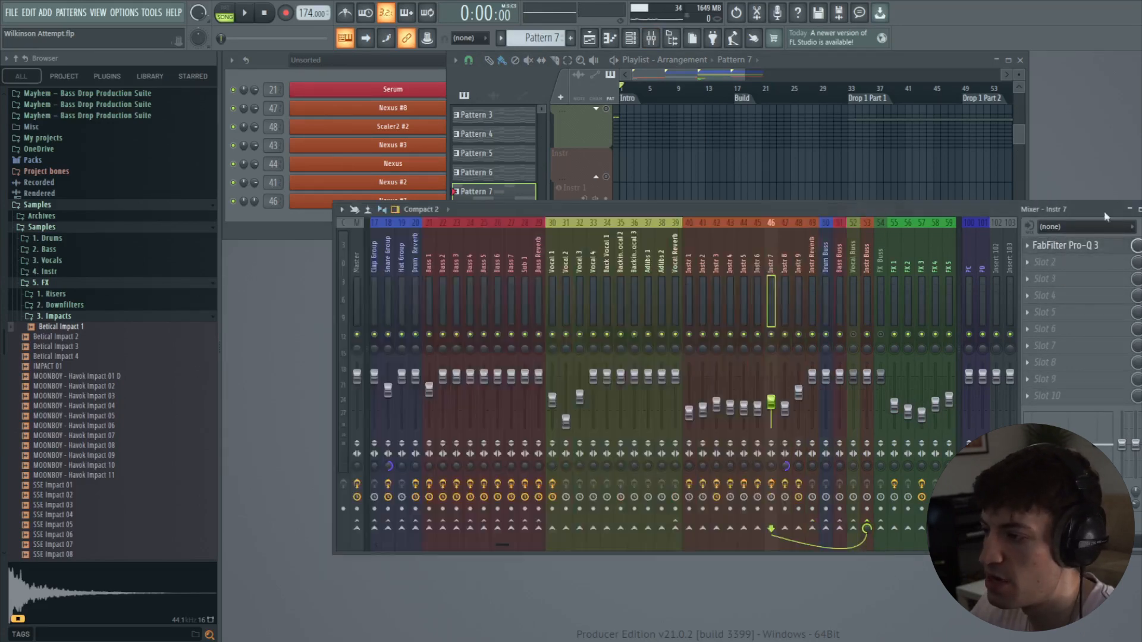
{"action": "left_click", "coordinate": [1141, 210]}
- Restore all tracks from the Instr 7 solo and play Drop 1 Part 1 to hear Pattern 7 layered with Pattern 8
{"action": "left_click_drag", "start_coordinate": [711, 76], "coordinate": [746, 76]}
{"action": "scroll", "coordinate": [745, 93], "scroll_direction": "up", "scroll_amount": 6}
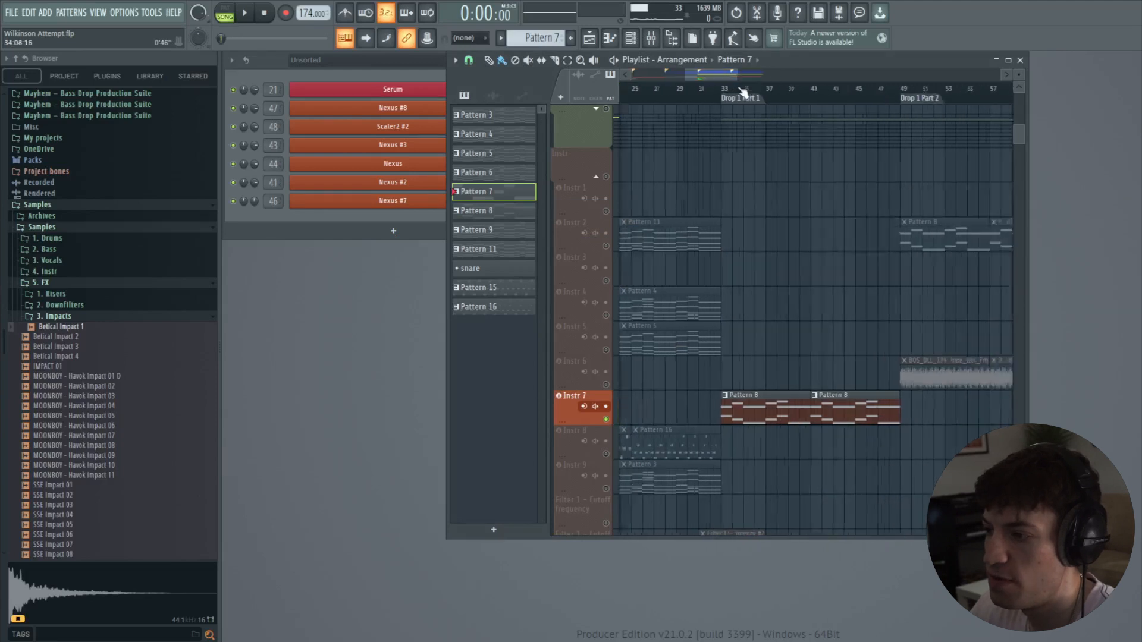
{"action": "left_click", "coordinate": [726, 93]}
{"action": "scroll", "coordinate": [738, 265], "scroll_direction": "up", "scroll_amount": 10}
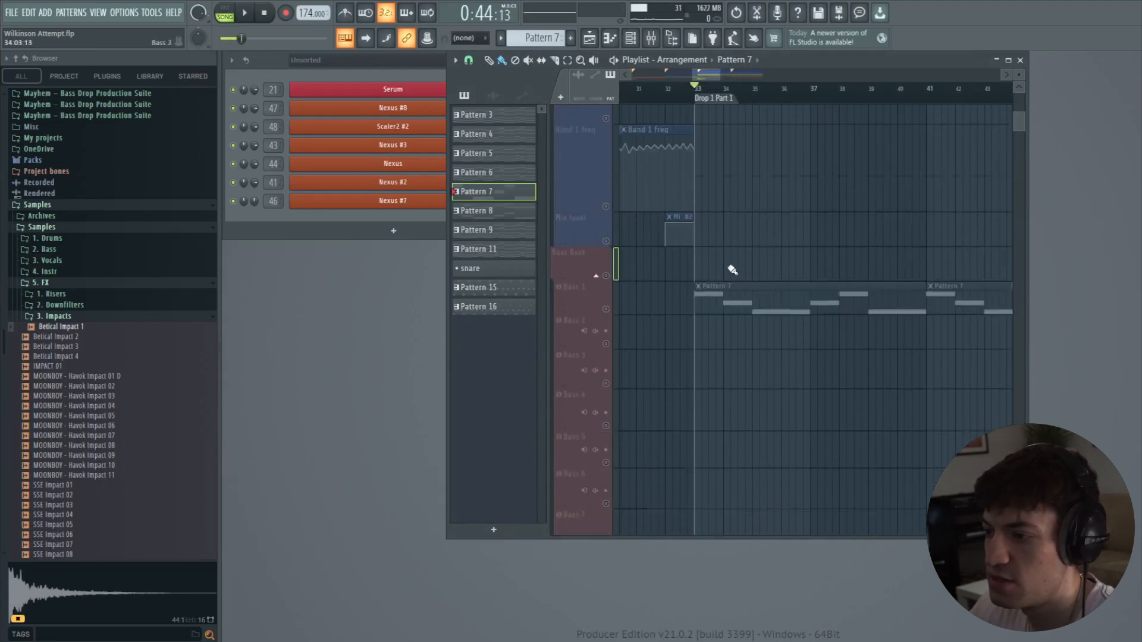
{"action": "key", "text": "space"}
{"action": "scroll", "coordinate": [672, 388], "scroll_direction": "down", "scroll_amount": 8}
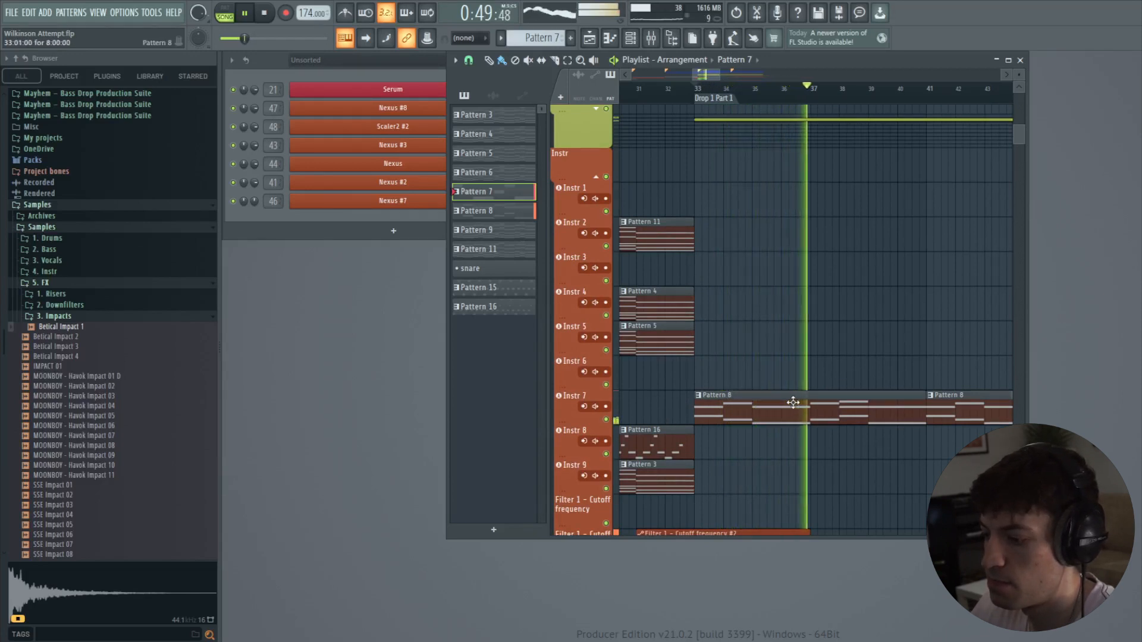
{"action": "scroll", "coordinate": [734, 89], "scroll_direction": "down", "scroll_amount": 3}
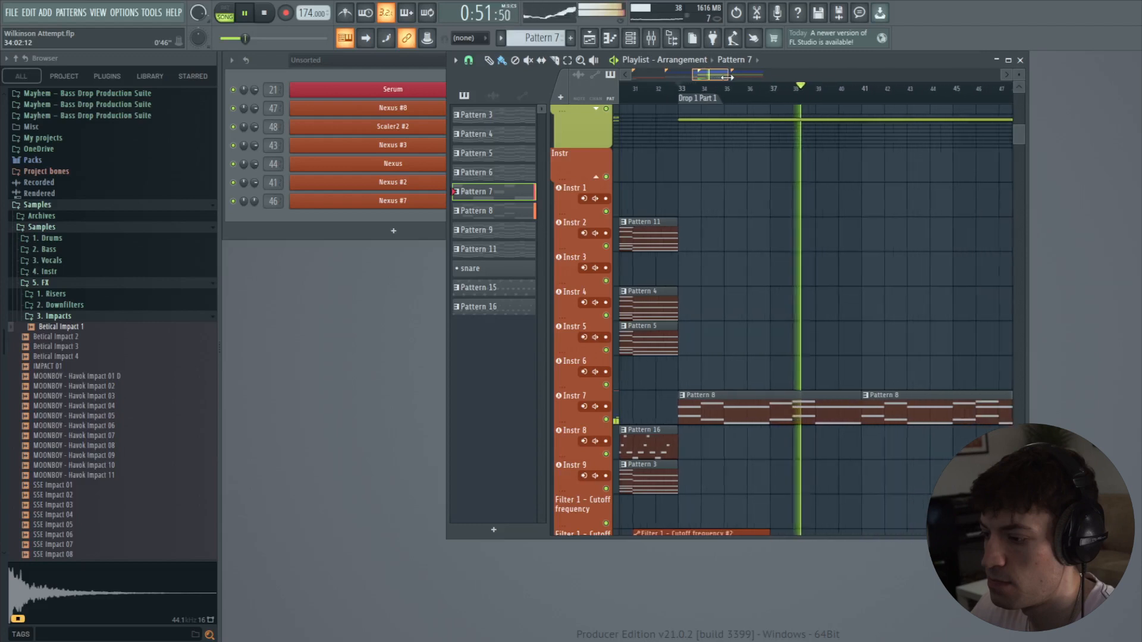
{"action": "key", "text": "space"}
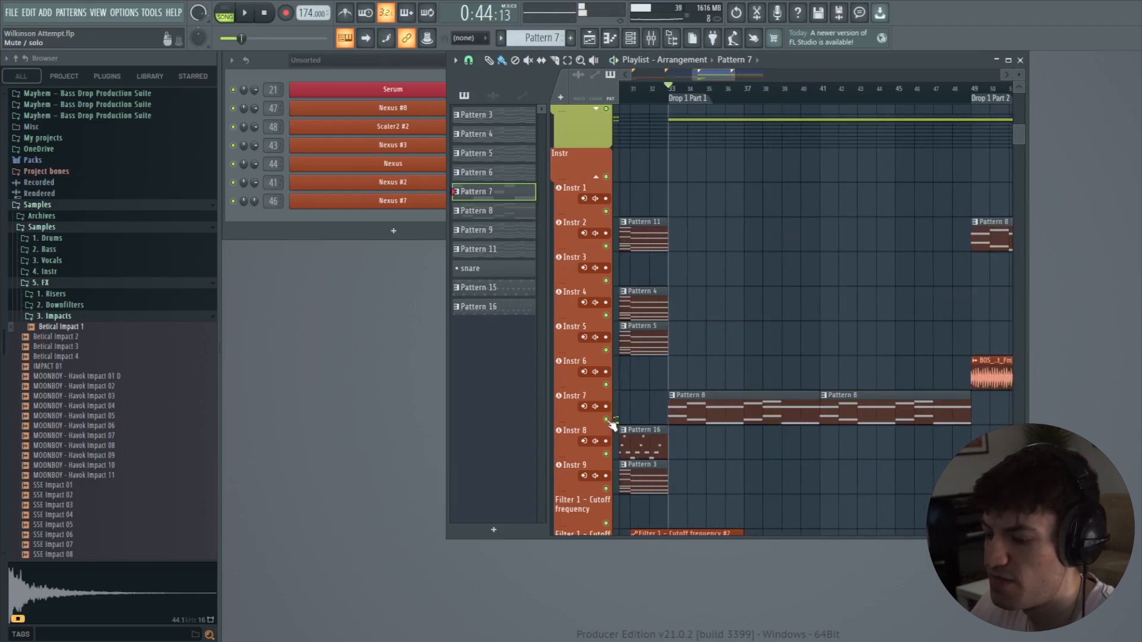
- Mute Instr 7 to hear the drop without its layer, and unmute the track
{"action": "left_click", "coordinate": [608, 420]}
{"action": "key", "text": "space"}
{"action": "left_click", "coordinate": [607, 419]}
- Solo the FX 1 track and play its Arc Nade - Havoc Downfilter 03 172 clip at the start of the drop
{"action": "scroll", "coordinate": [760, 466], "scroll_direction": "down", "scroll_amount": 8}
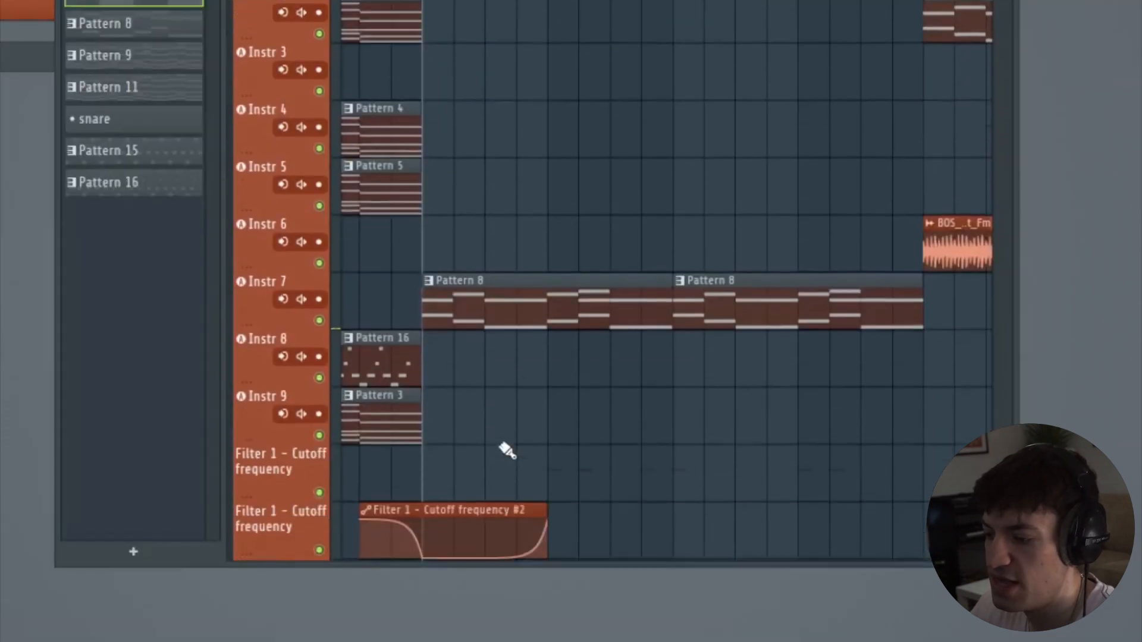
{"action": "scroll", "coordinate": [718, 469], "scroll_direction": "down", "scroll_amount": 11}
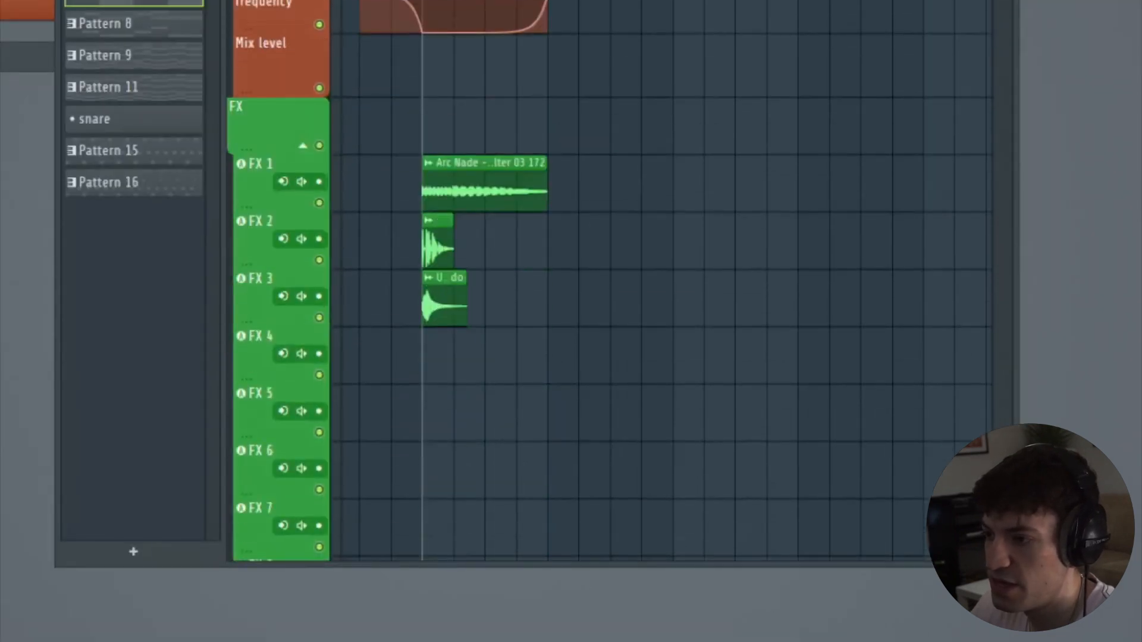
{"action": "scroll", "coordinate": [515, 381], "scroll_direction": "up", "scroll_amount": 4, "text": "ctrl"}
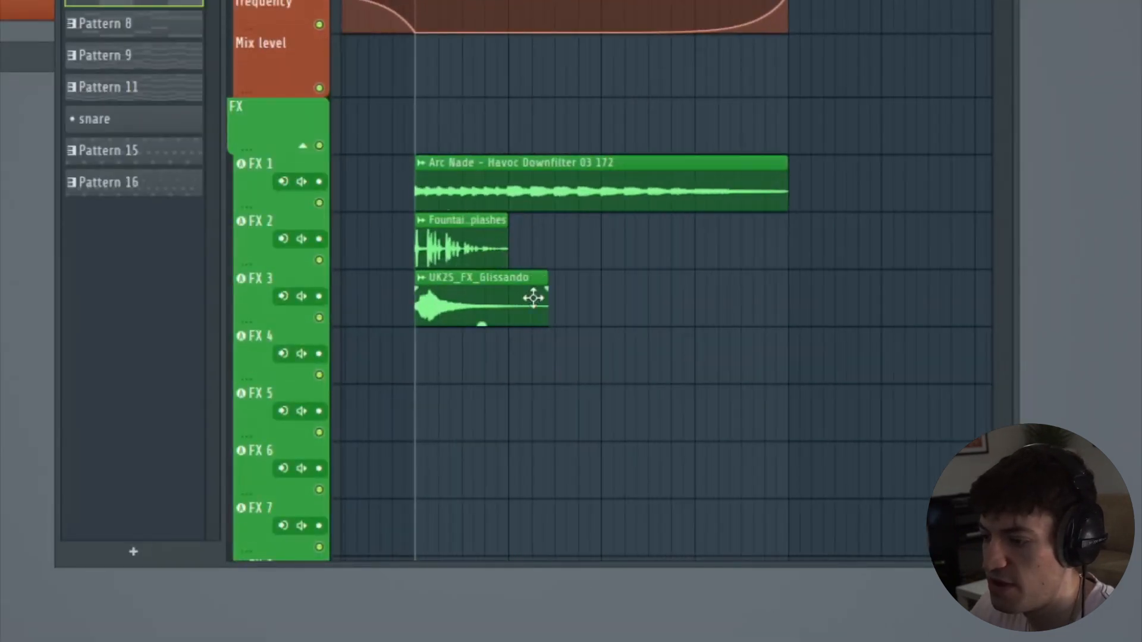
{"action": "scroll", "coordinate": [451, 265], "scroll_direction": "up", "scroll_amount": 3, "text": "ctrl"}
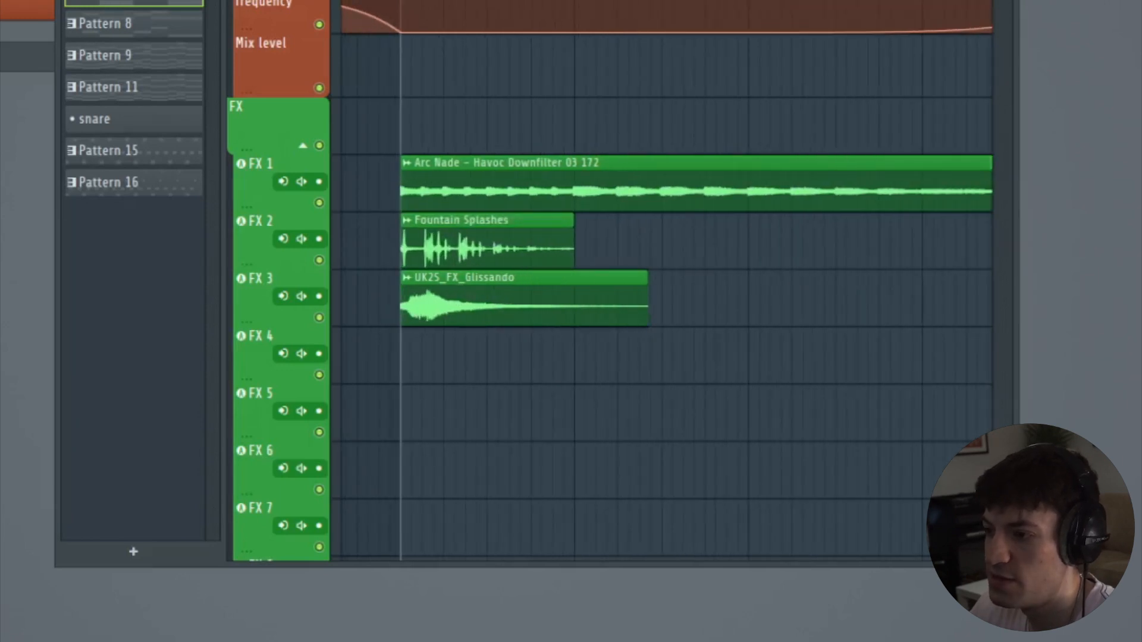
{"action": "key", "text": "F9"}
{"action": "key", "text": "F9"}
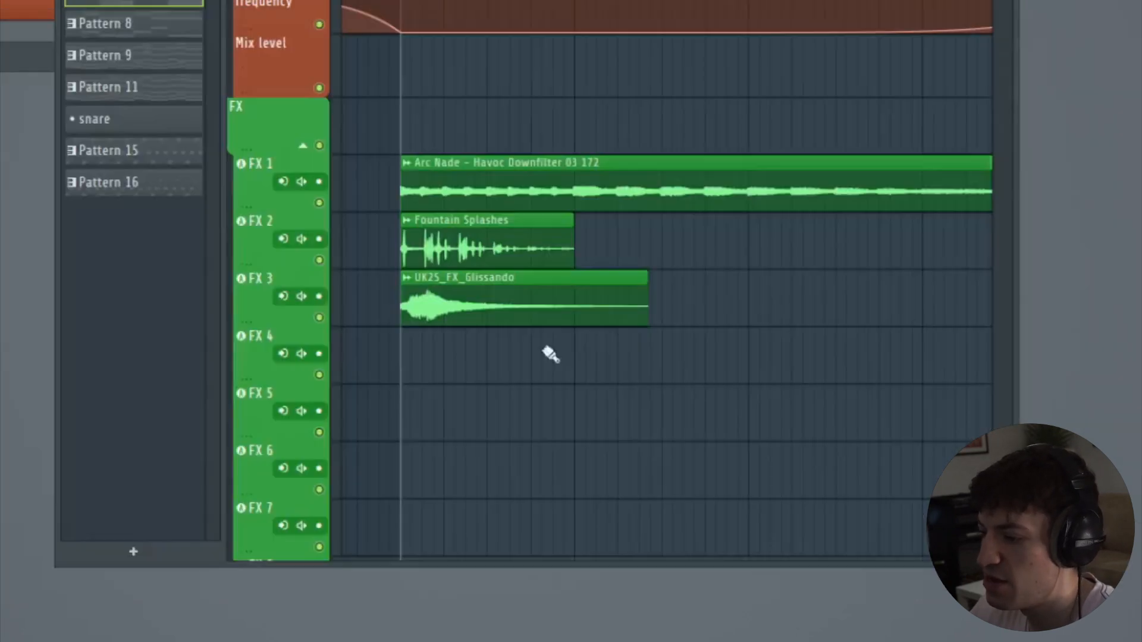
{"action": "right_click", "coordinate": [321, 204]}
{"action": "key", "text": "space"}
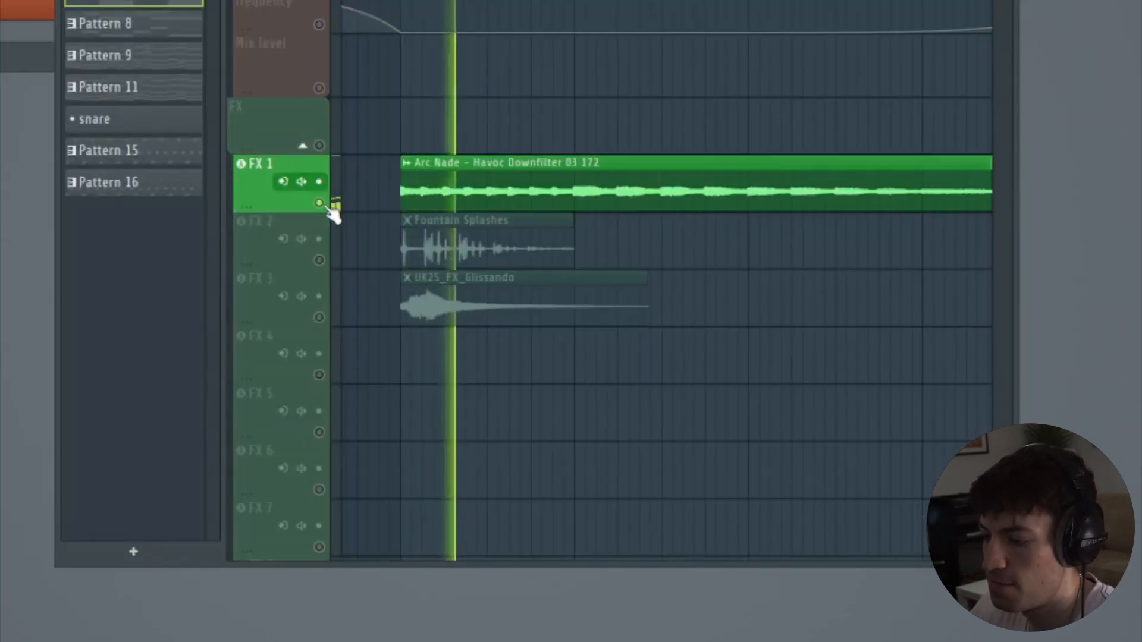
{"action": "key", "text": "space"}
- Unmute FX 2 and FX 3 in turn, playing the Fountain Splashes and Glissando clips together with FX 1
{"action": "left_click", "coordinate": [319, 259]}
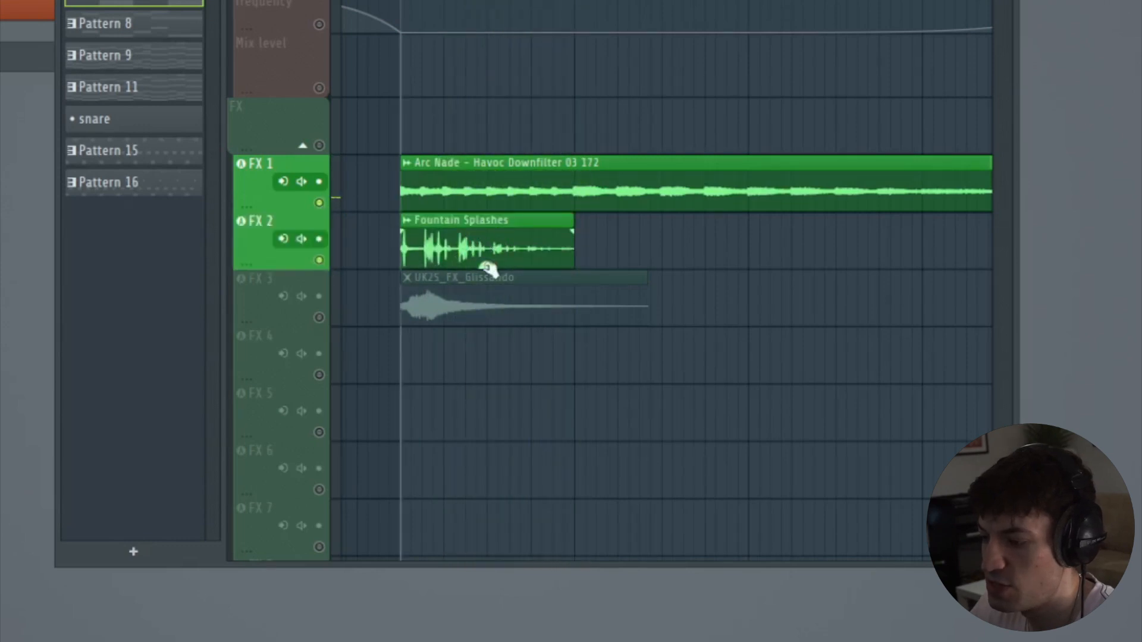
{"action": "key", "text": "space"}
{"action": "key", "text": "space"}
{"action": "left_click", "coordinate": [320, 318]}
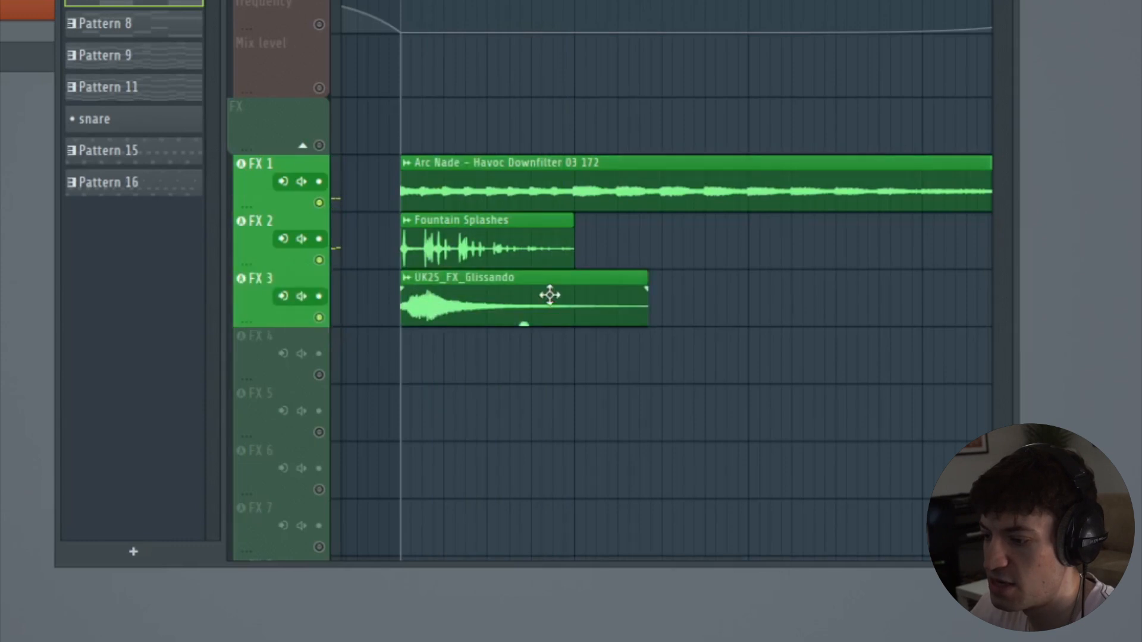
{"action": "key", "text": "space"}
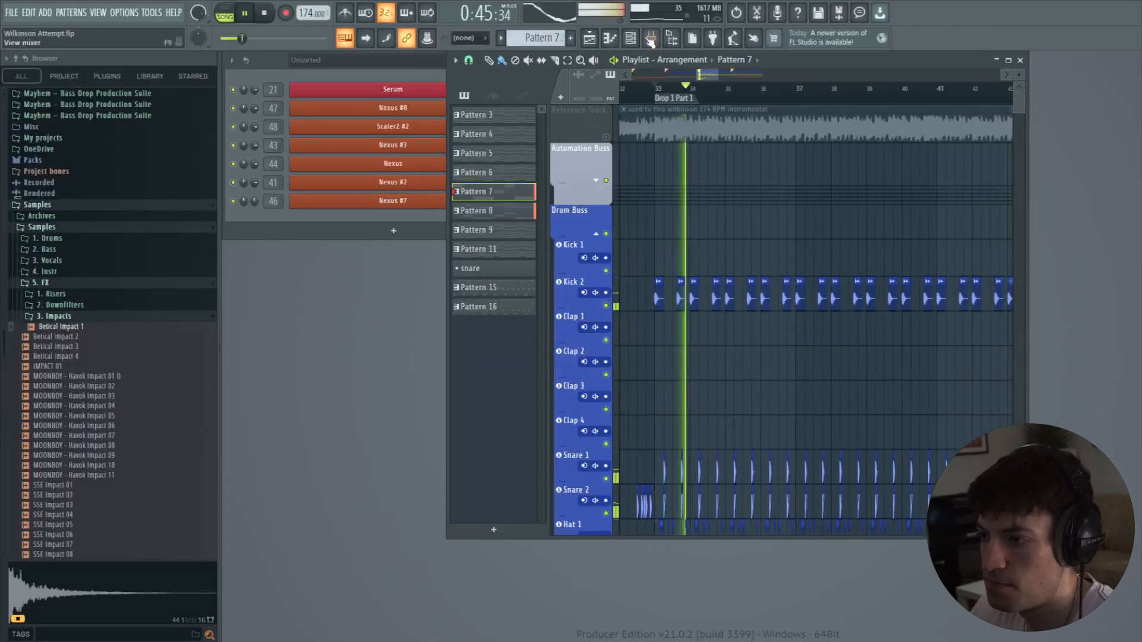
- Expand the Vocals group, solo Vocal 2 and play its vocal atmosphere loop from Drop 1 Part 1
{"action": "key", "text": "F9"}
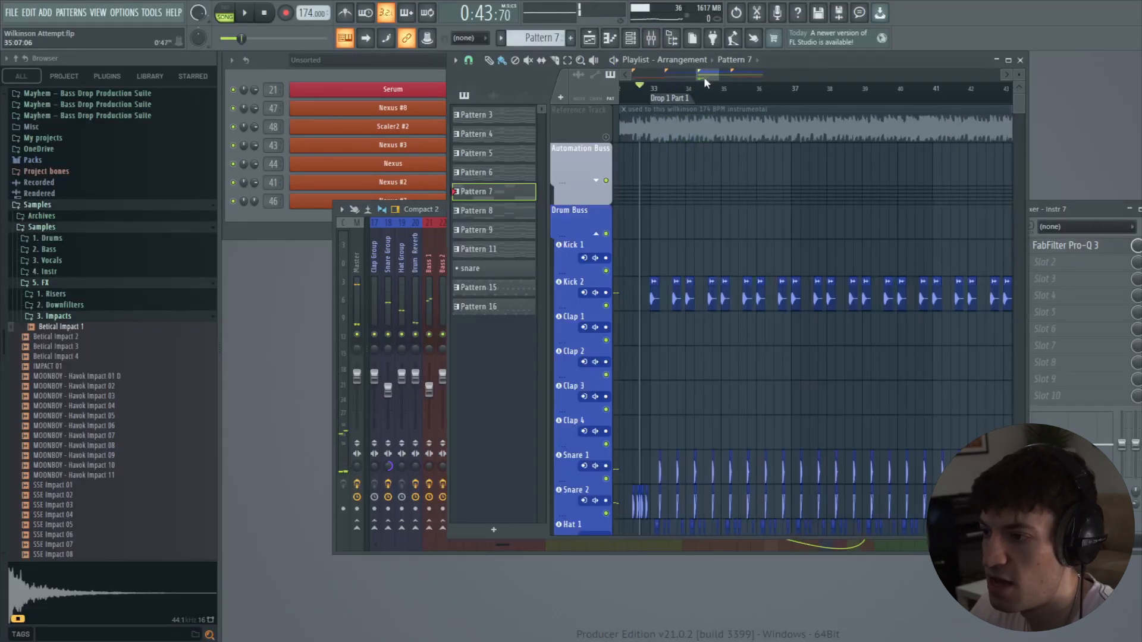
{"action": "scroll", "coordinate": [702, 319], "scroll_direction": "down", "scroll_amount": 15}
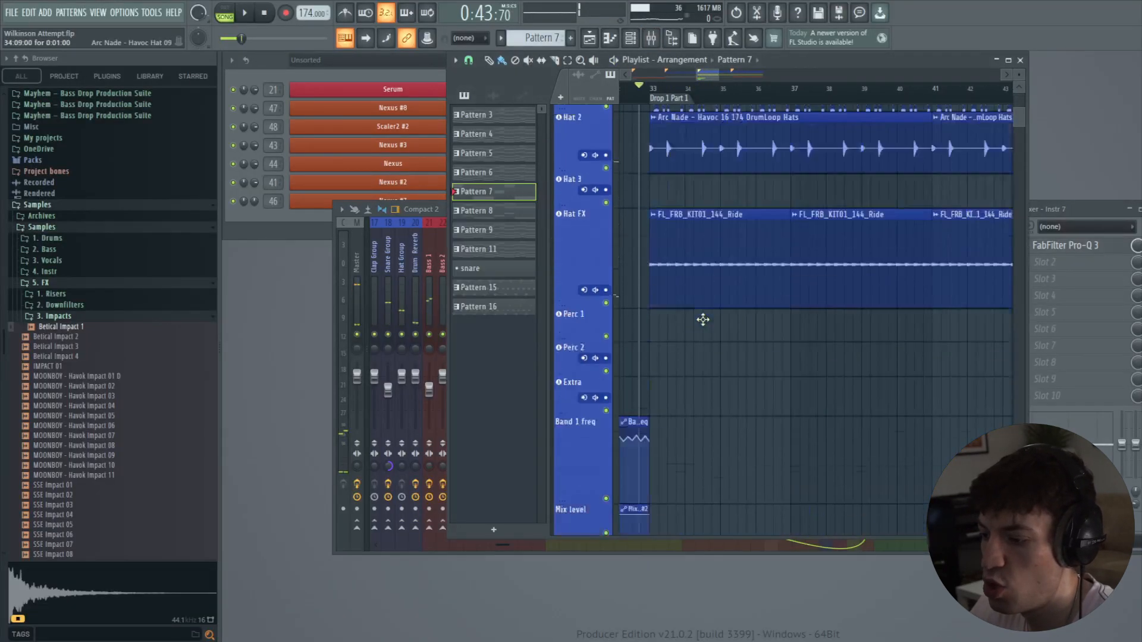
{"action": "scroll", "coordinate": [651, 233], "scroll_direction": "up", "scroll_amount": 10}
{"action": "left_click", "coordinate": [592, 144]}
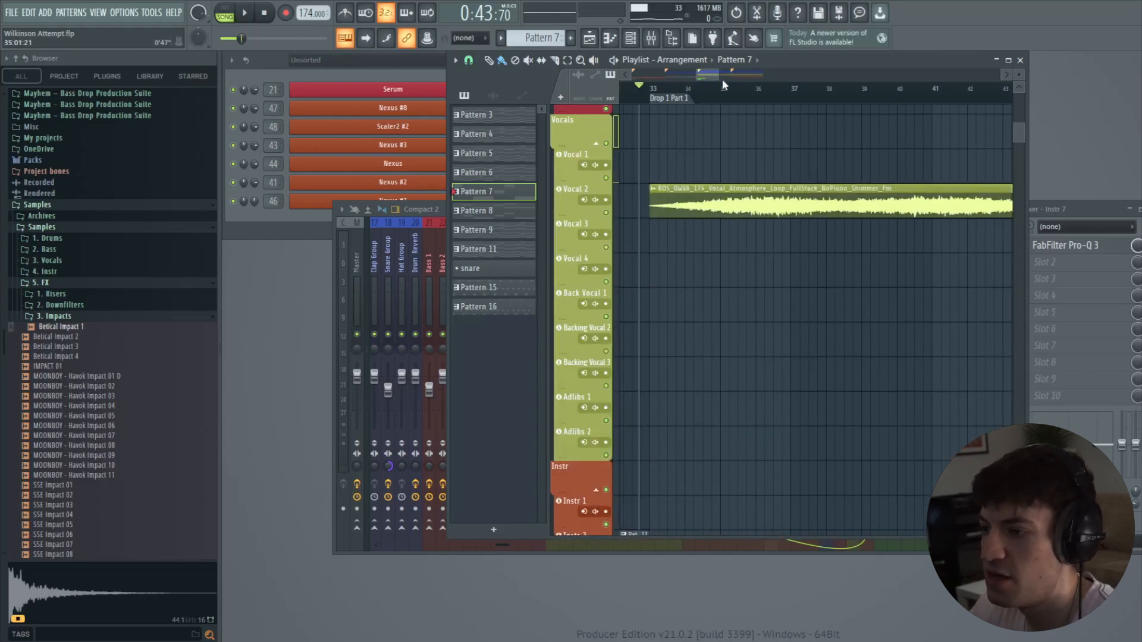
{"action": "scroll", "coordinate": [724, 85], "scroll_direction": "down", "scroll_amount": 4}
{"action": "right_click", "coordinate": [606, 213]}
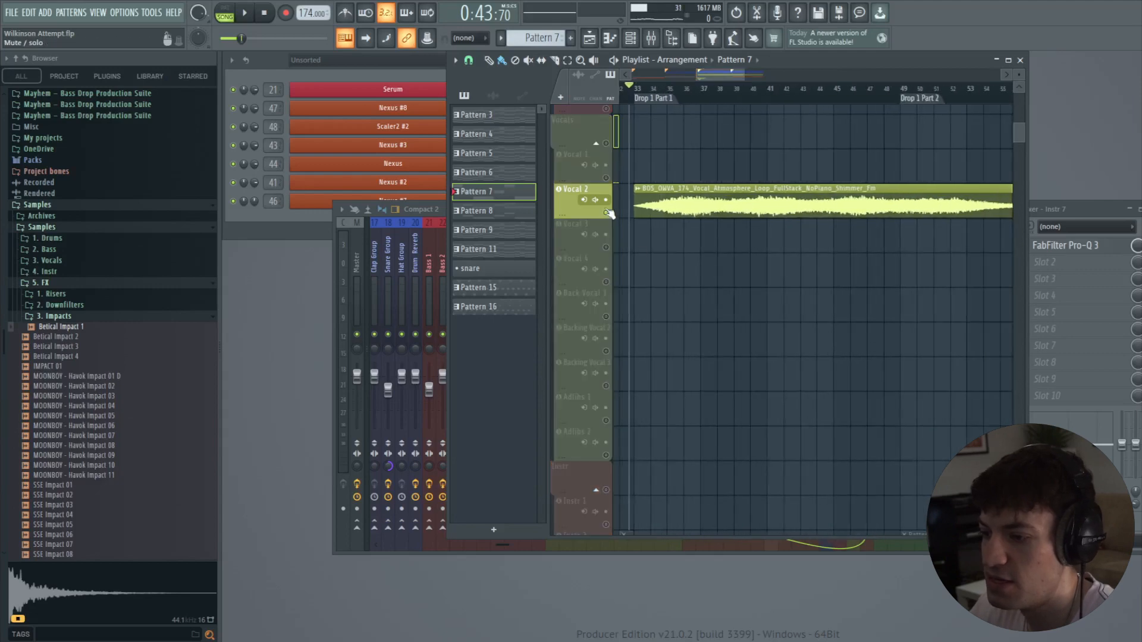
{"action": "key", "text": "space"}
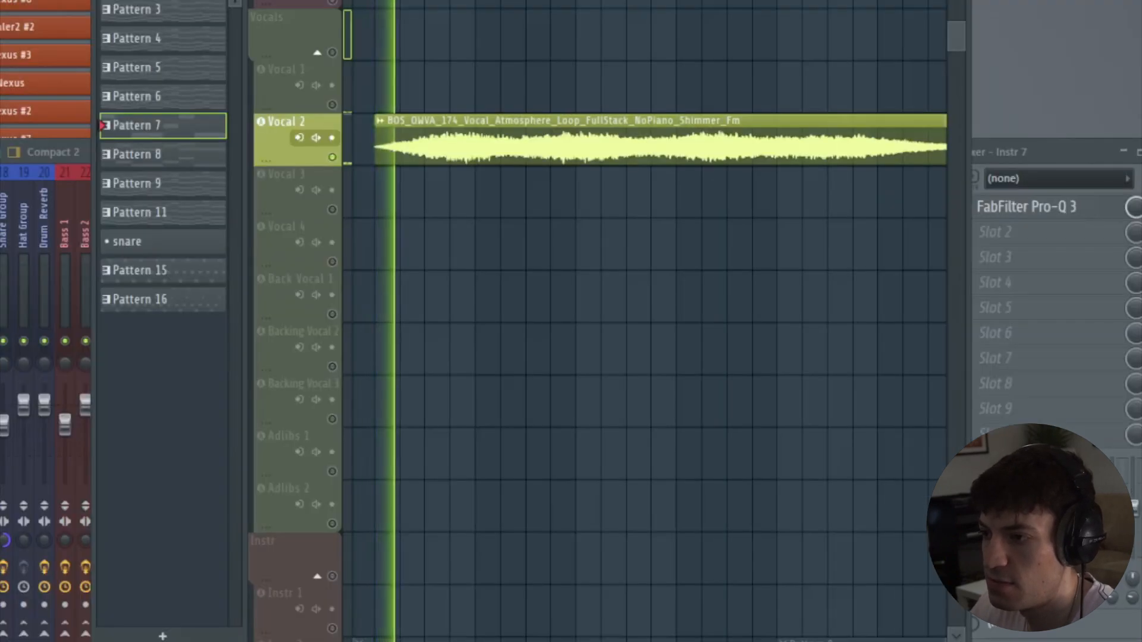
- Check the Vocal 2 channel's fader, effect slots and routing in the mixer, and return to the playlist's drum tracks
{"action": "key", "text": "F9"}
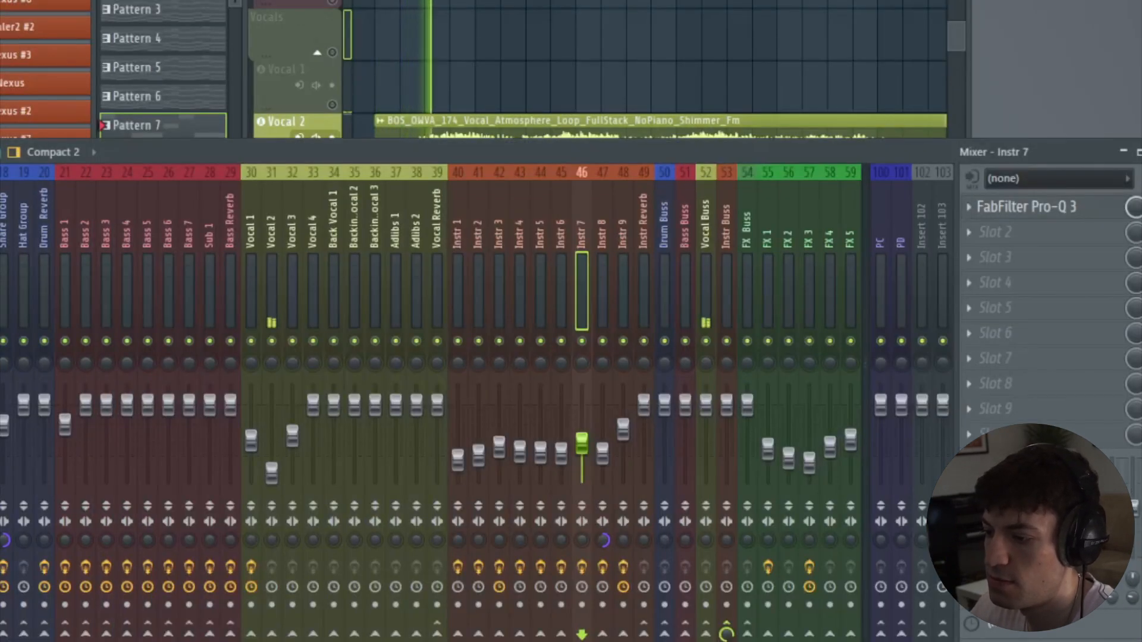
{"action": "left_click", "coordinate": [269, 286]}
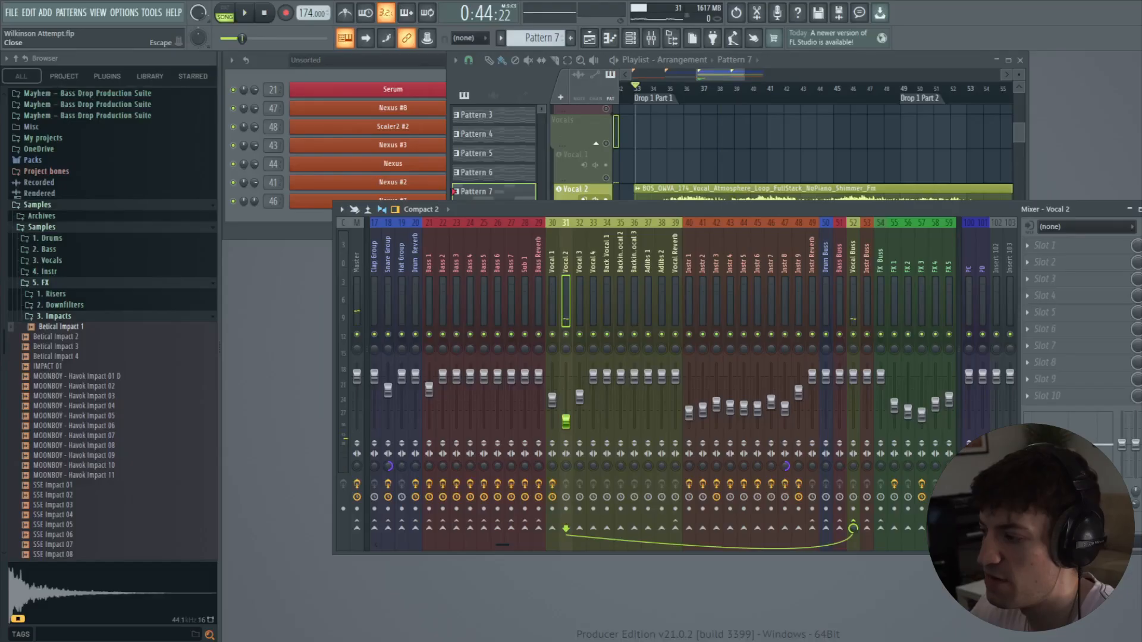
{"action": "key", "text": "F9"}
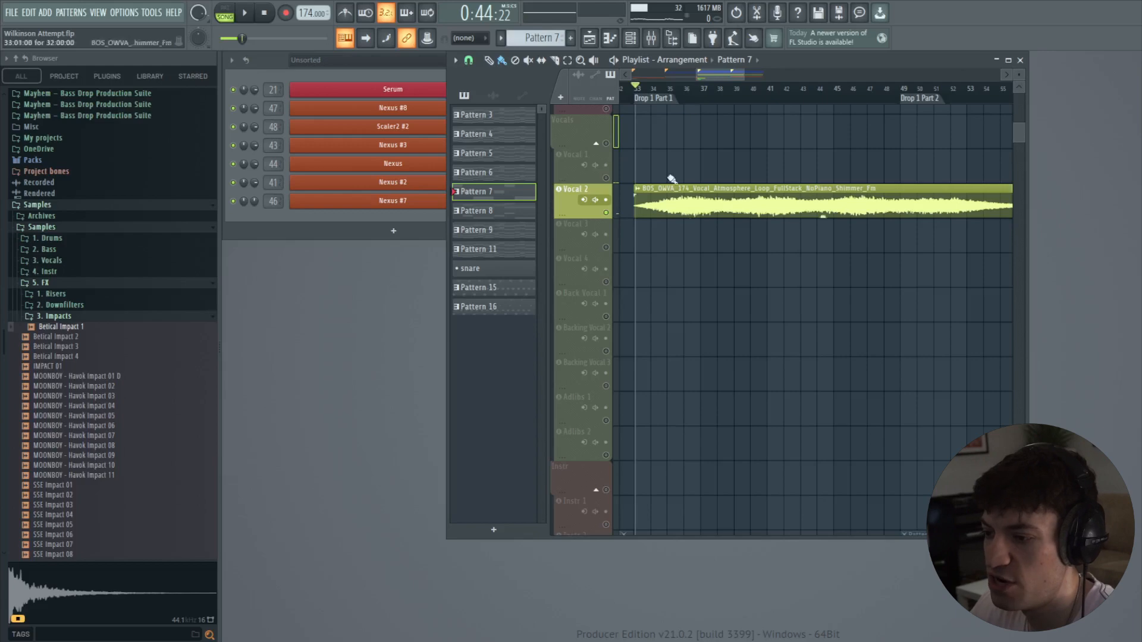
{"action": "scroll", "coordinate": [696, 275], "scroll_direction": "up", "scroll_amount": 15}
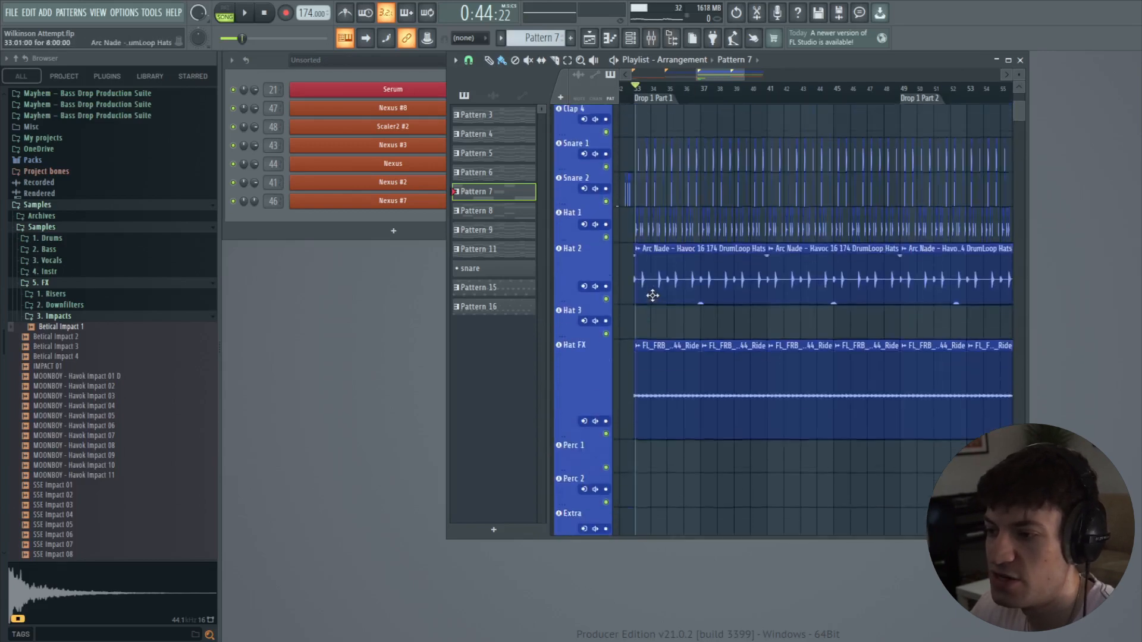
{"action": "scroll", "coordinate": [661, 250], "scroll_direction": "up", "scroll_amount": 5}
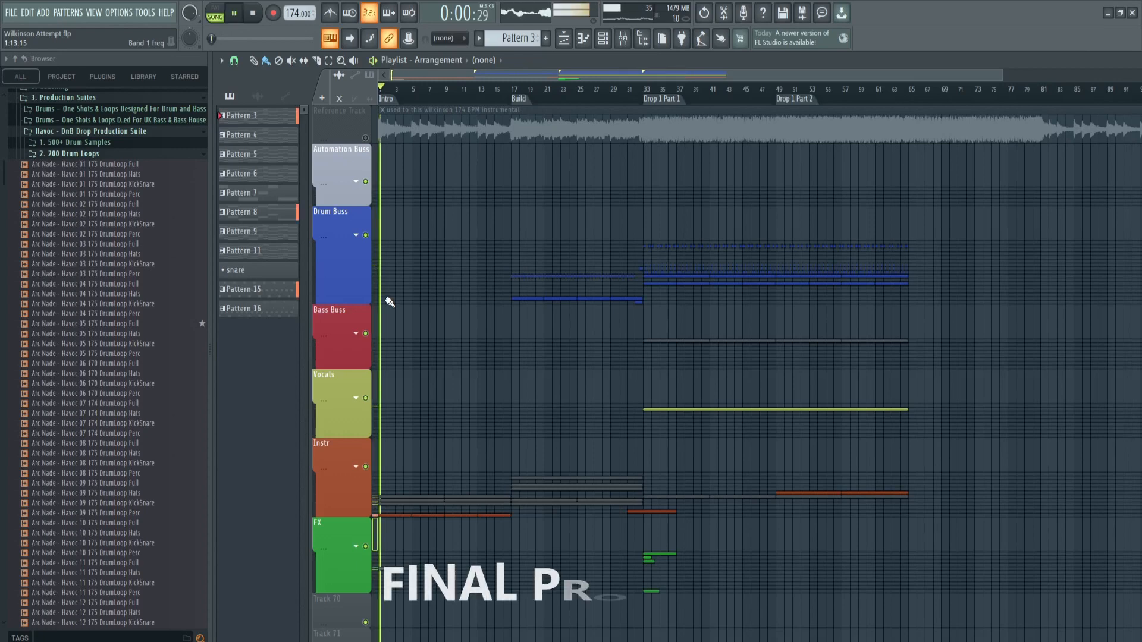
- Expand the Instr group to view the intro's instrument clips while the full track plays
{"action": "scroll", "coordinate": [389, 301], "scroll_direction": "down", "scroll_amount": 2}
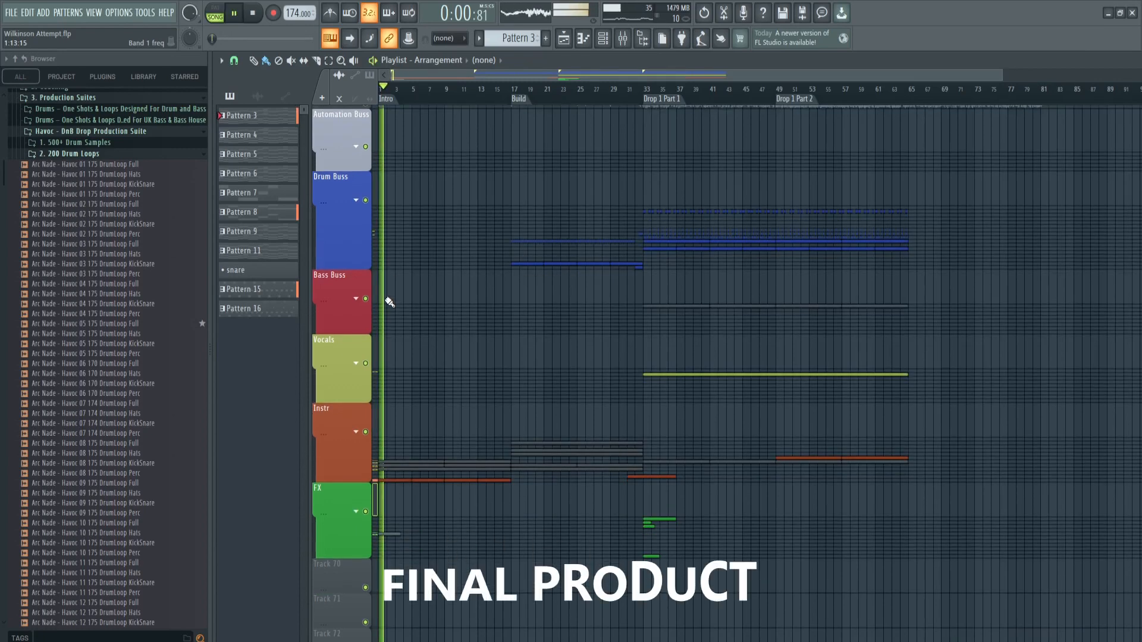
{"action": "left_click", "coordinate": [356, 398]}
{"action": "scroll", "coordinate": [401, 336], "scroll_direction": "down", "scroll_amount": 7}
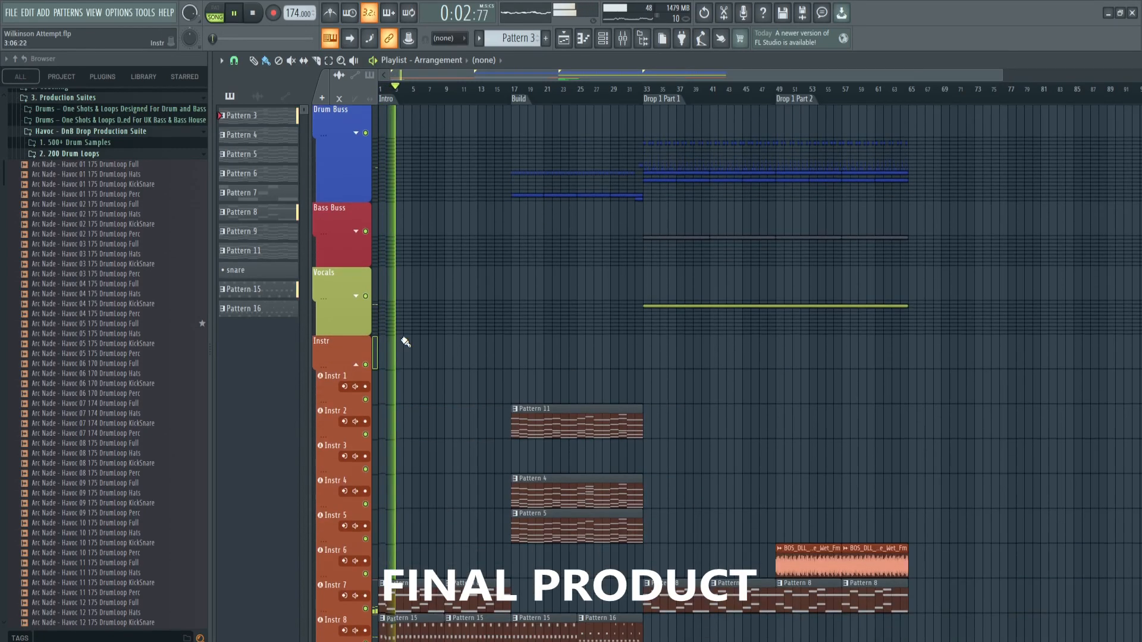
{"action": "scroll", "coordinate": [406, 344], "scroll_direction": "down", "scroll_amount": 1}
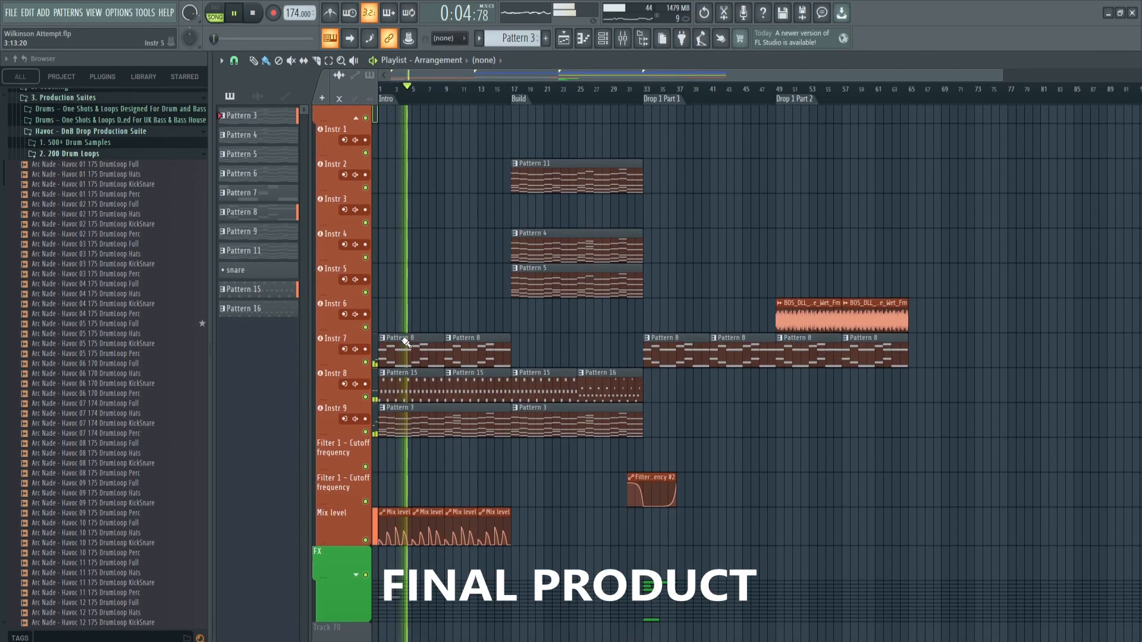
- Inspect the Scaler2 #2 chord notes of Pattern 3 in the piano roll, and close it
{"action": "double_click", "coordinate": [423, 408]}
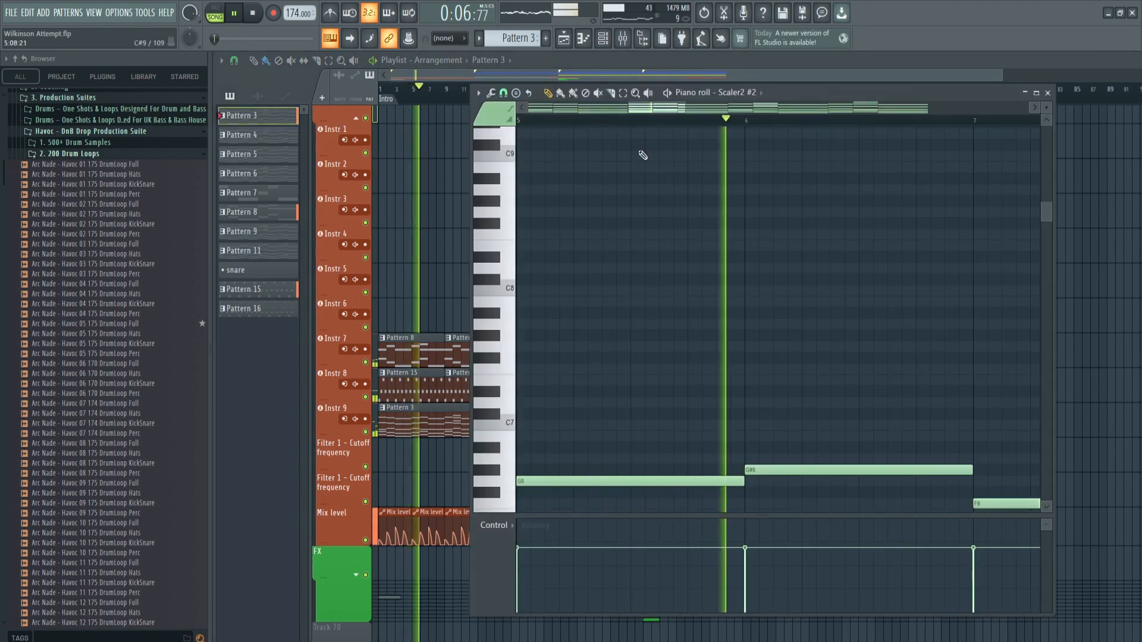
{"action": "left_click_drag", "start_coordinate": [684, 108], "coordinate": [893, 110]}
{"action": "left_click_drag", "start_coordinate": [784, 110], "coordinate": [682, 113]}
{"action": "scroll", "coordinate": [815, 204], "scroll_direction": "down", "scroll_amount": 6}
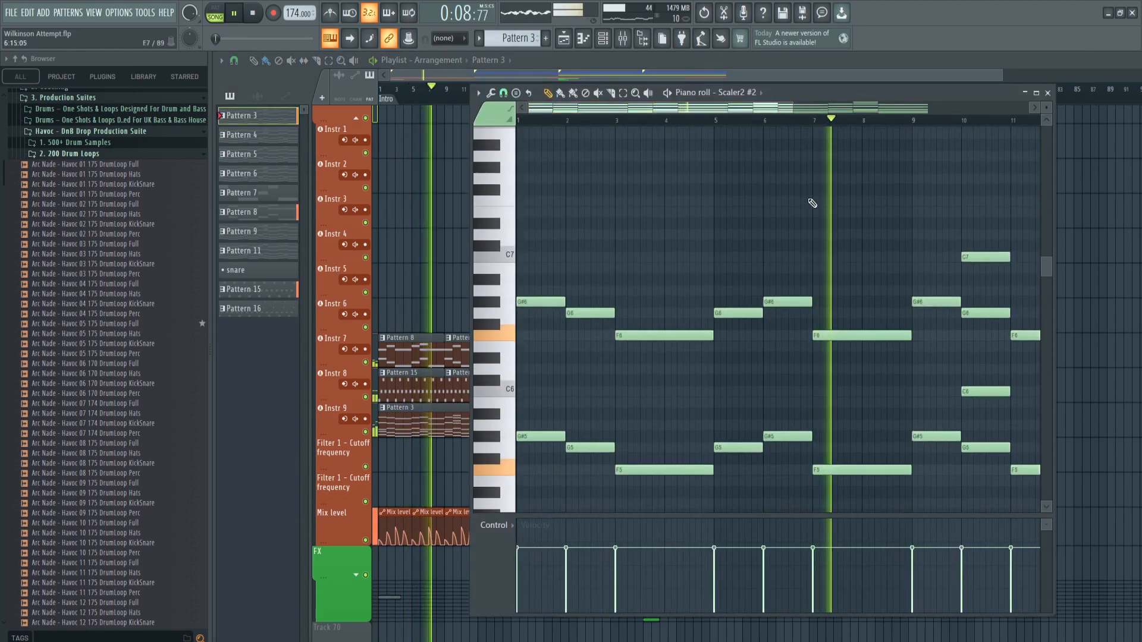
{"action": "left_click_drag", "start_coordinate": [795, 108], "coordinate": [929, 112]}
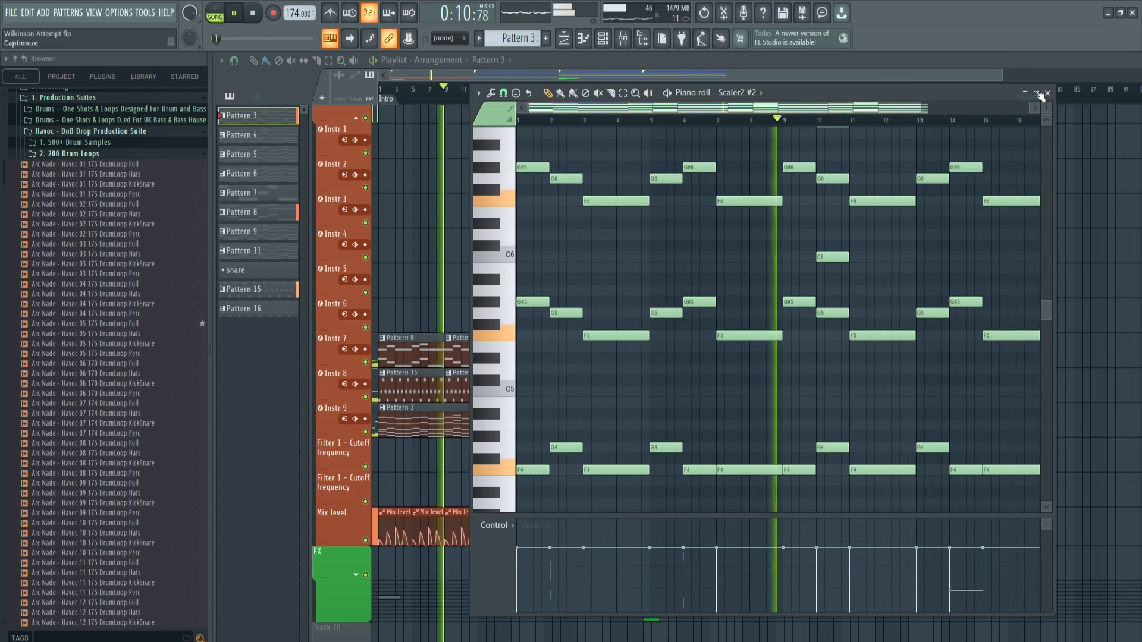
{"action": "left_click_drag", "start_coordinate": [1047, 108], "coordinate": [1045, 118]}
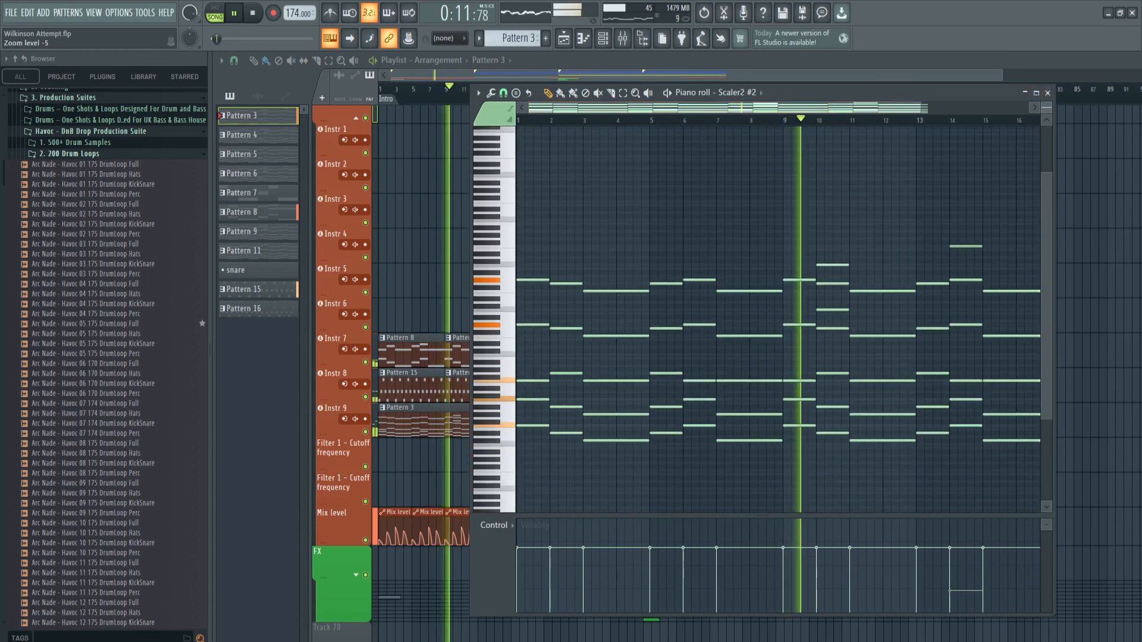
{"action": "left_click", "coordinate": [1048, 93]}
- Inspect the Nexus #7 notes of Pattern 8 in the piano roll, and close it
{"action": "double_click", "coordinate": [473, 351]}
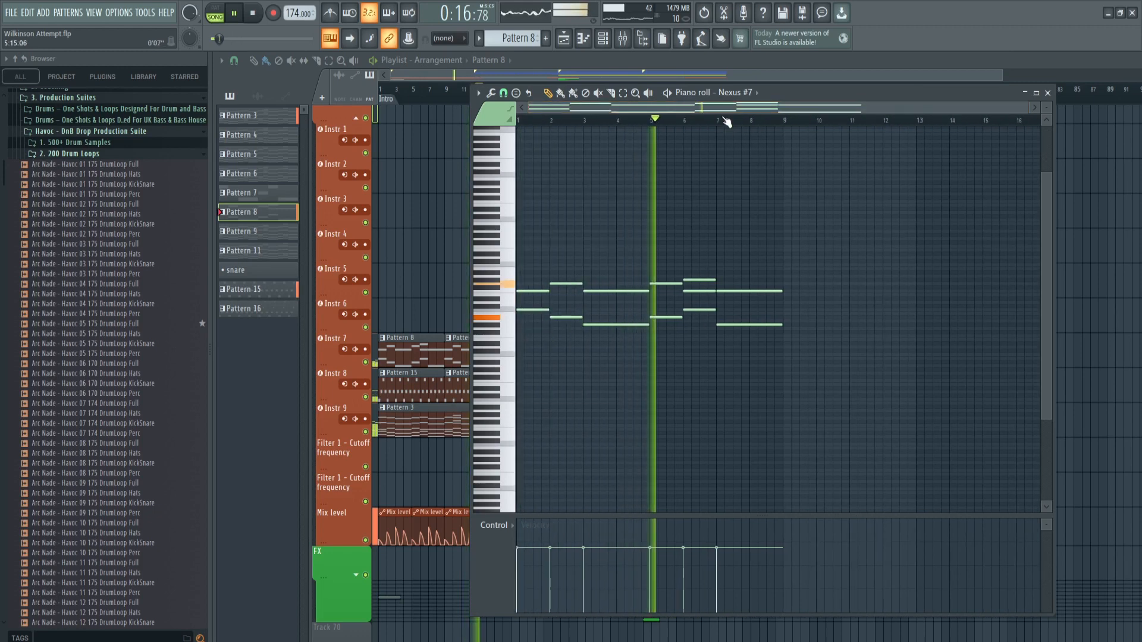
{"action": "left_click_drag", "start_coordinate": [1046, 108], "coordinate": [1046, 93]}
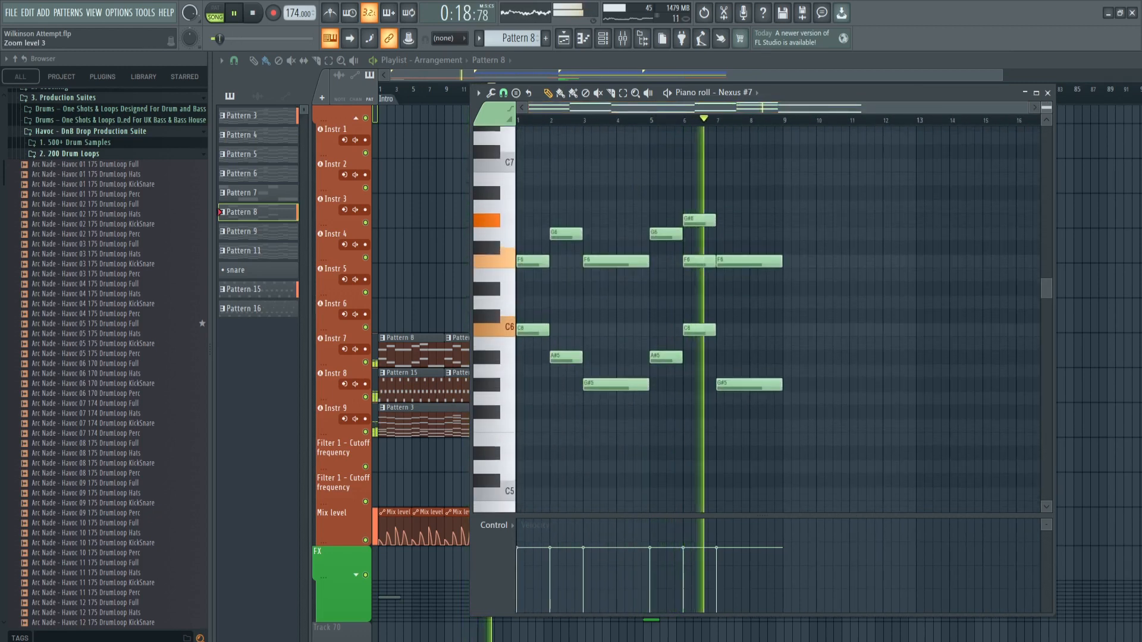
{"action": "left_click", "coordinate": [1048, 94]}
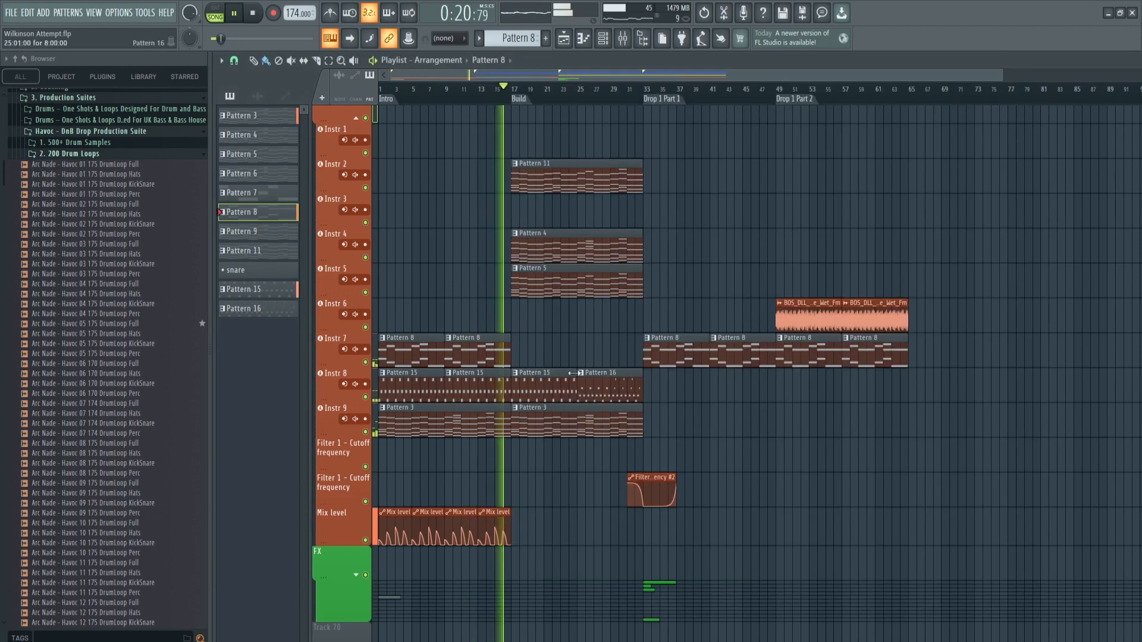
- Review the build section's Instr clips and the expanded Drum Buss tracks during playback
{"action": "scroll", "coordinate": [550, 280], "scroll_direction": "up", "scroll_amount": 1}
{"action": "scroll", "coordinate": [547, 289], "scroll_direction": "up", "scroll_amount": 4}
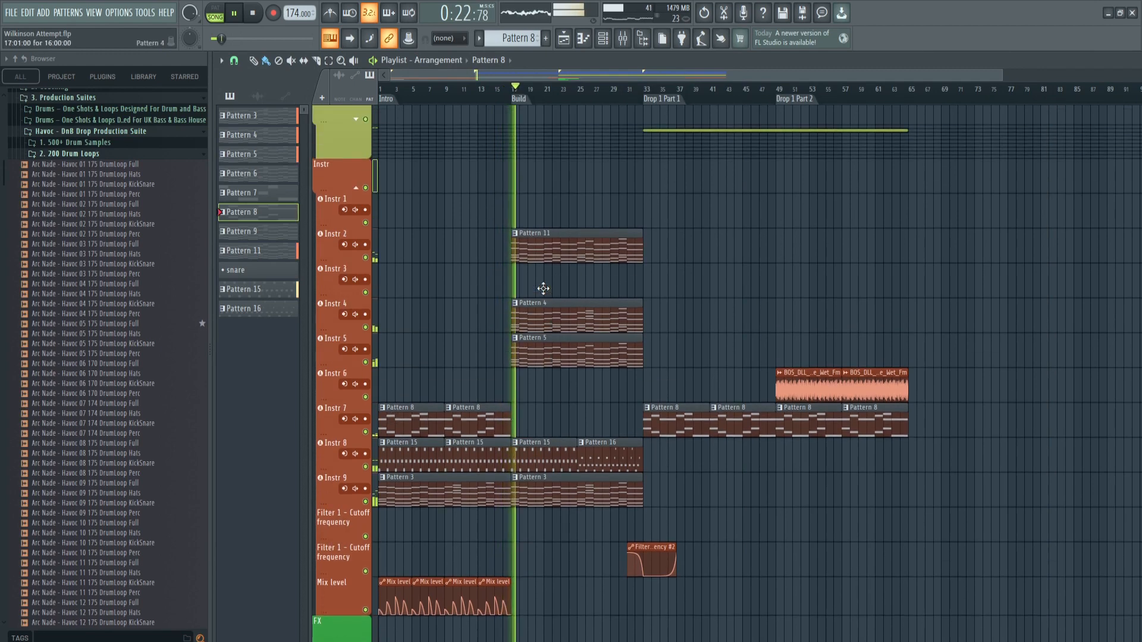
{"action": "scroll", "coordinate": [549, 291], "scroll_direction": "up", "scroll_amount": 15}
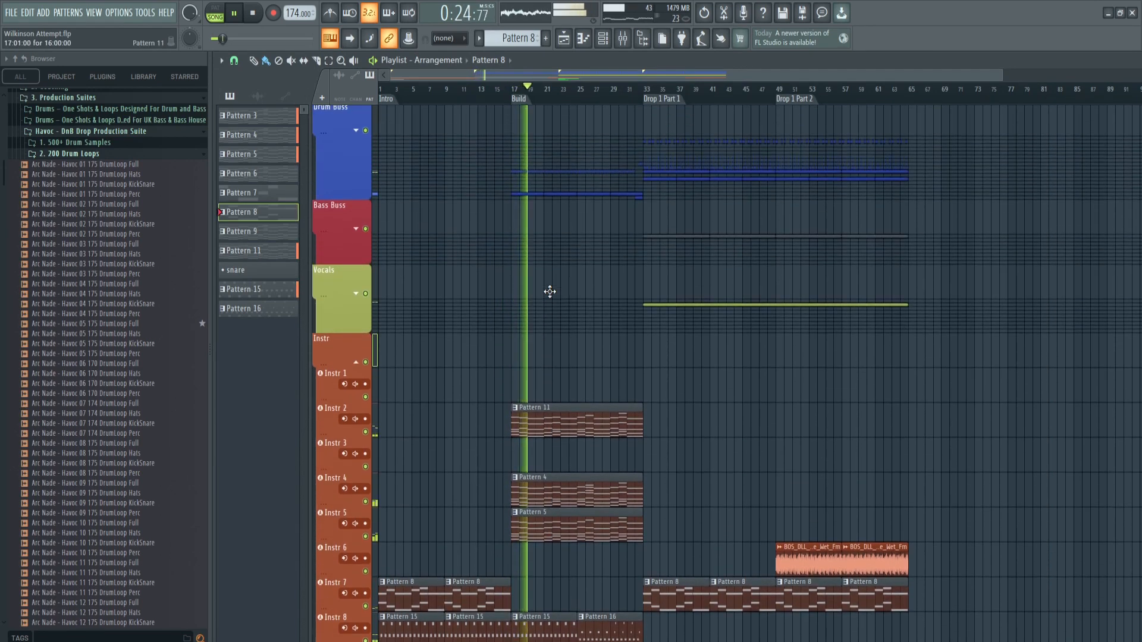
{"action": "scroll", "coordinate": [574, 357], "scroll_direction": "down", "scroll_amount": 10}
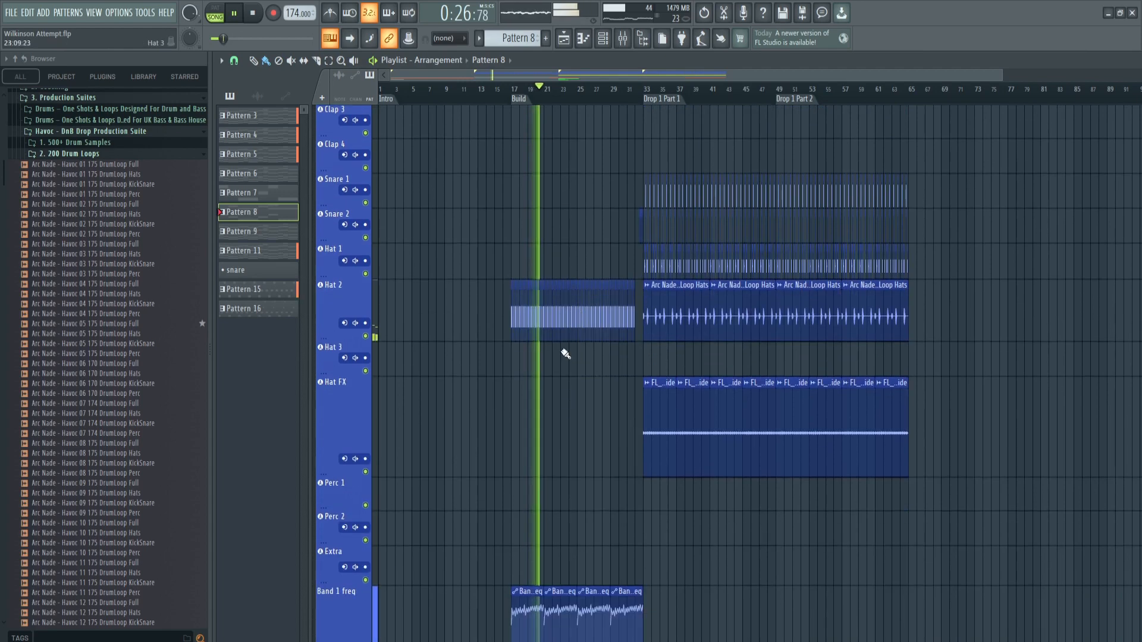
{"action": "scroll", "coordinate": [565, 404], "scroll_direction": "down", "scroll_amount": 18}
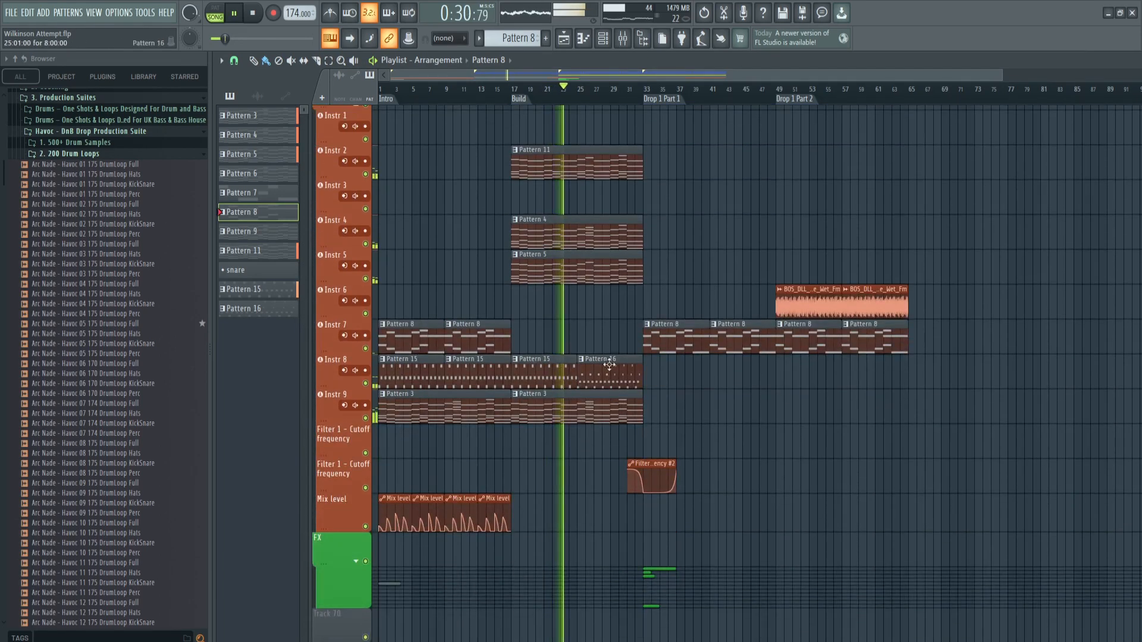
- Inspect the Nexus #8 arpeggio notes of Pattern 16 in the piano roll, and close it
{"action": "scroll", "coordinate": [609, 358], "scroll_direction": "down", "scroll_amount": 3}
{"action": "double_click", "coordinate": [611, 272]}
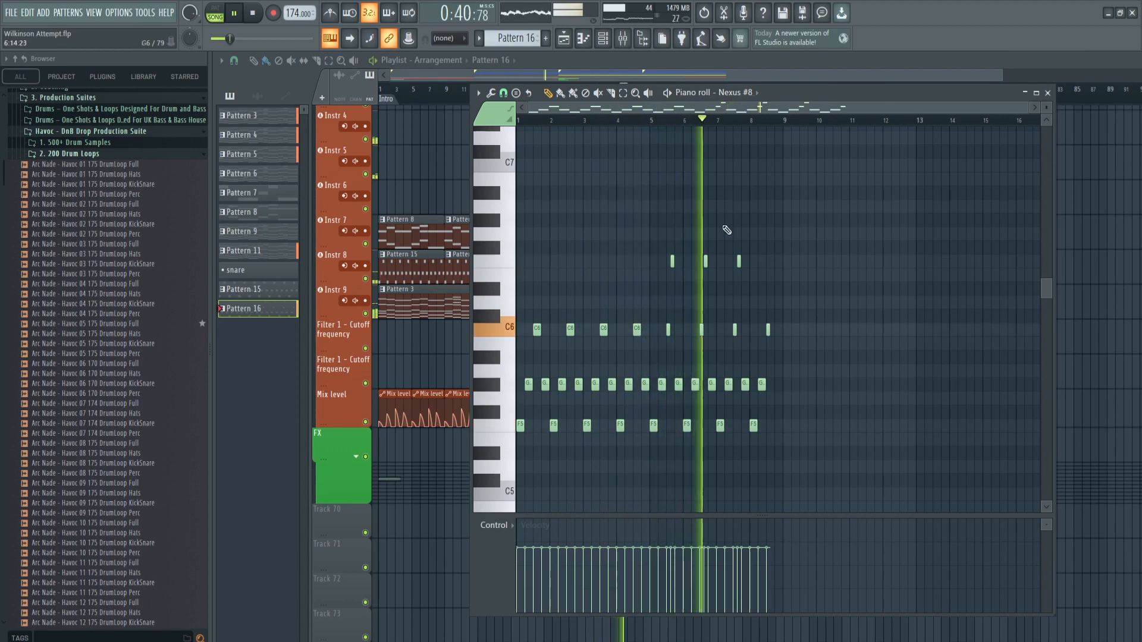
{"action": "left_click", "coordinate": [1048, 94]}
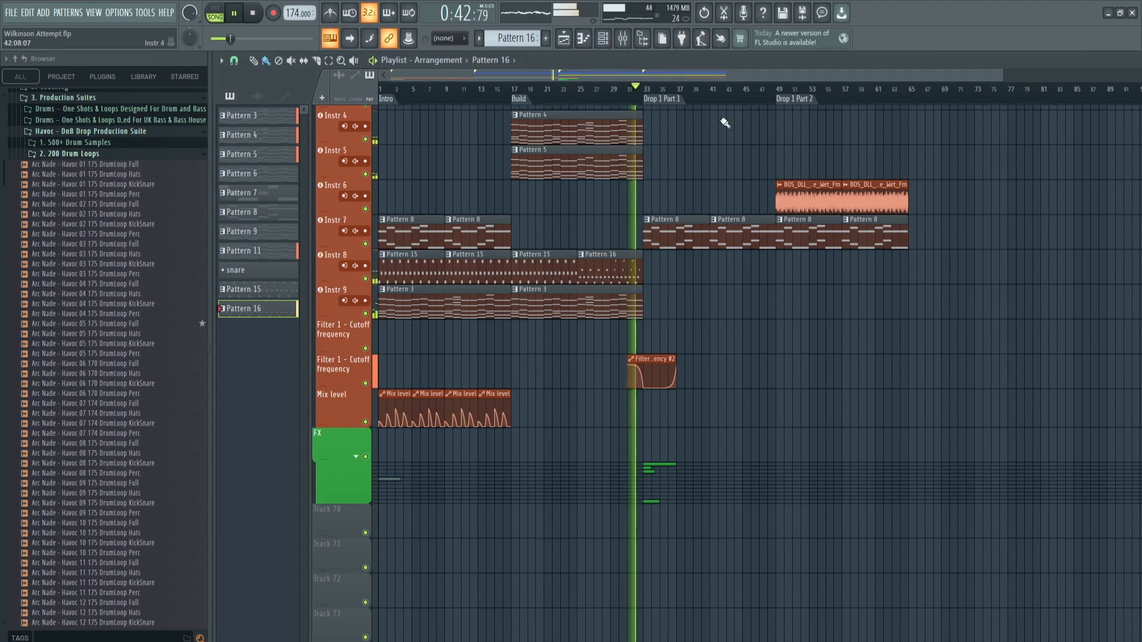
- Expand the Bass Buss group to view the Pattern 7 clips across Drop 1 Part 1 and Part 2
{"action": "scroll", "coordinate": [672, 98], "scroll_direction": "up", "scroll_amount": 2}
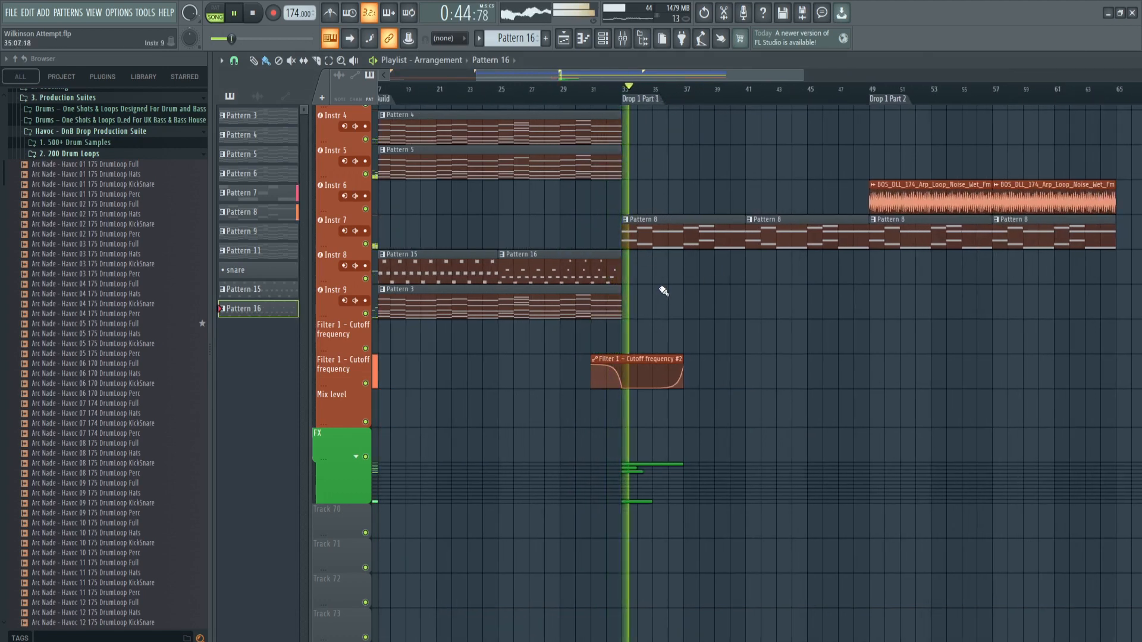
{"action": "scroll", "coordinate": [661, 288], "scroll_direction": "up", "scroll_amount": 5}
{"action": "scroll", "coordinate": [661, 288], "scroll_direction": "up", "scroll_amount": 6}
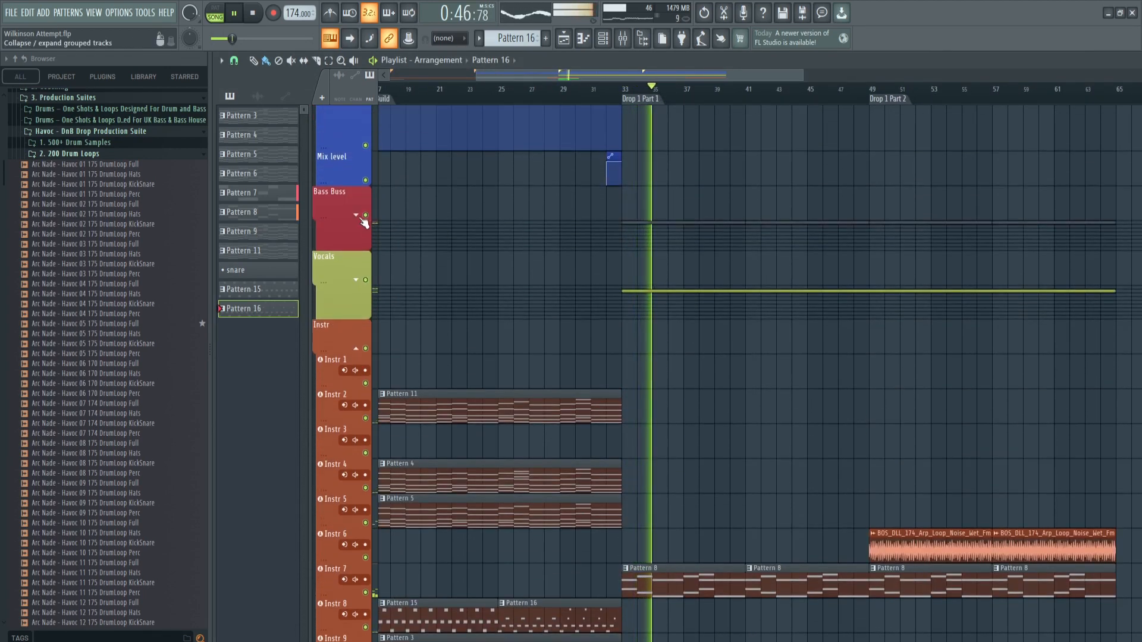
{"action": "left_click", "coordinate": [357, 216]}
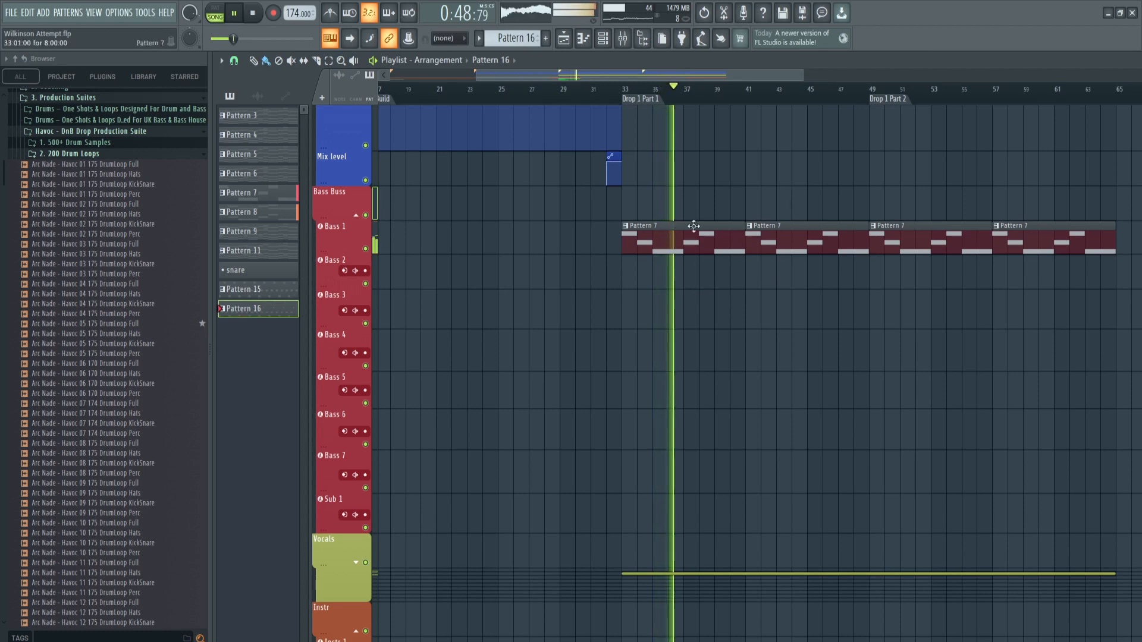
{"action": "left_click_drag", "start_coordinate": [698, 70], "coordinate": [742, 78]}
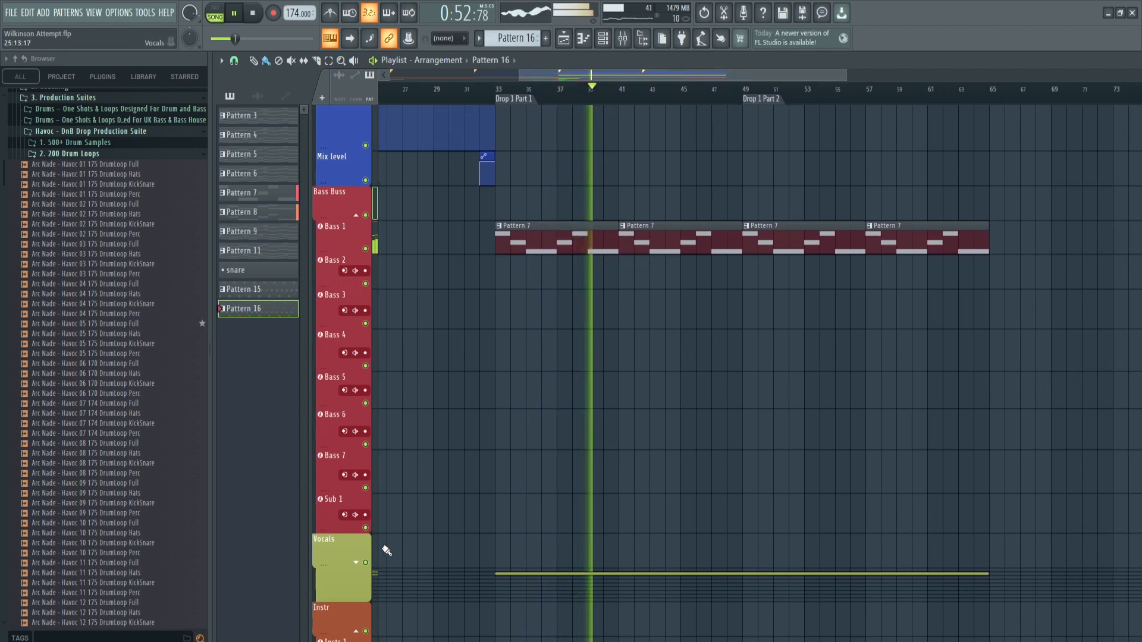
- Expand the Vocals group, and review the drop's vocal loop and its kick, snare and hat tracks
{"action": "left_click", "coordinate": [356, 563]}
{"action": "scroll", "coordinate": [594, 479], "scroll_direction": "down", "scroll_amount": 4}
{"action": "scroll", "coordinate": [743, 431], "scroll_direction": "up", "scroll_amount": 10}
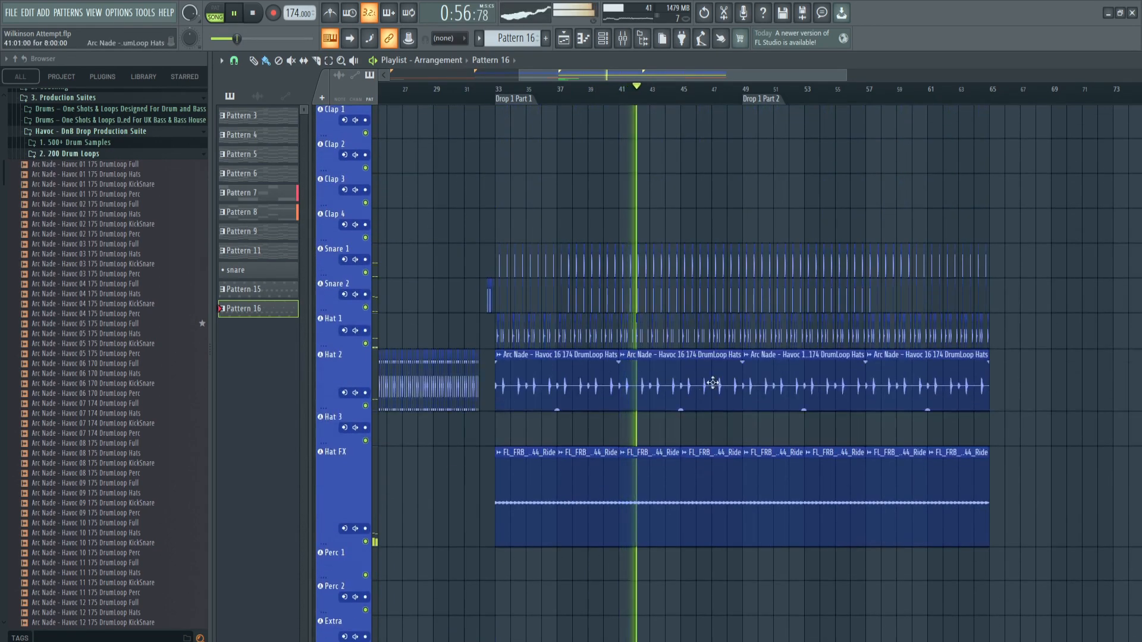
{"action": "scroll", "coordinate": [803, 367], "scroll_direction": "up", "scroll_amount": 3}
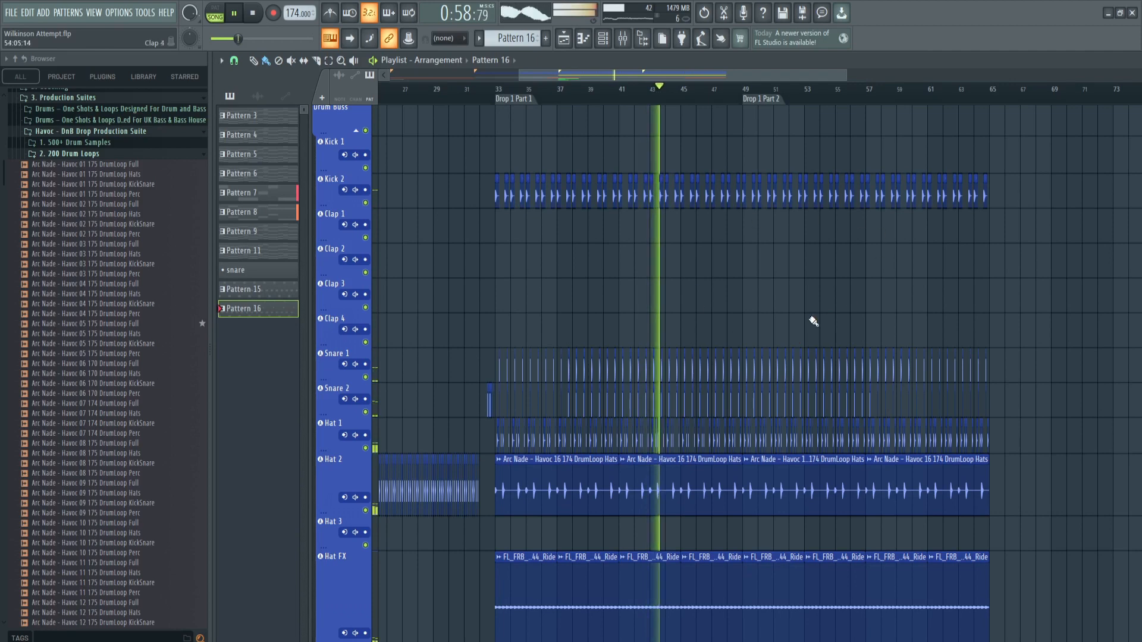
- Open the mixer and examine the levels of the drum, instrument, buss and FX channels as the drop plays
{"action": "left_click", "coordinate": [622, 38]}
{"action": "left_click_drag", "start_coordinate": [643, 210], "coordinate": [597, 203]}
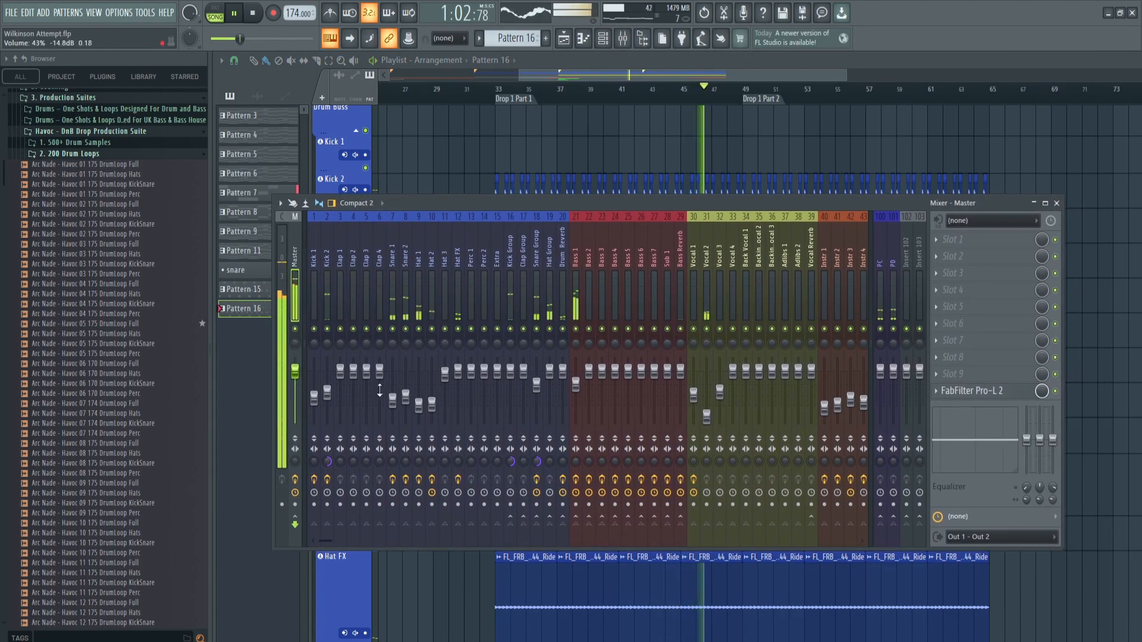
{"action": "left_click_drag", "start_coordinate": [305, 540], "coordinate": [509, 553]}
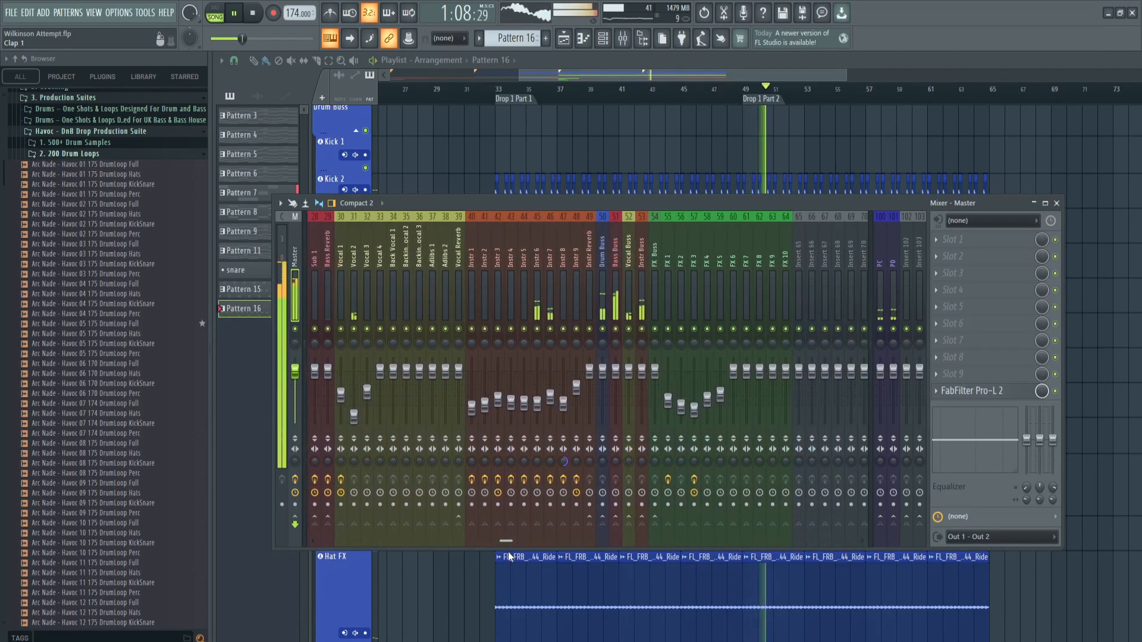
- Raise the low-cut frequency in the FabFilter Pro-Q 3 on the Instr 6 mixer channel, and close the mixer
{"action": "left_click", "coordinate": [644, 309]}
{"action": "left_click", "coordinate": [537, 298]}
{"action": "left_click", "coordinate": [999, 240]}
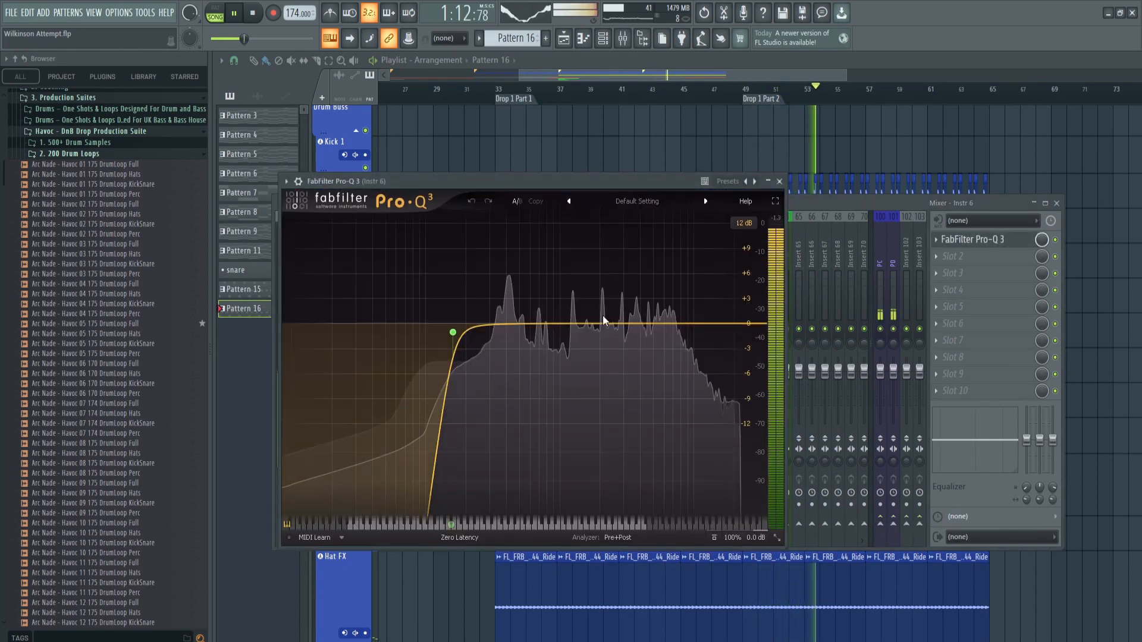
{"action": "left_click_drag", "start_coordinate": [455, 331], "coordinate": [485, 331]}
{"action": "left_click", "coordinate": [778, 182]}
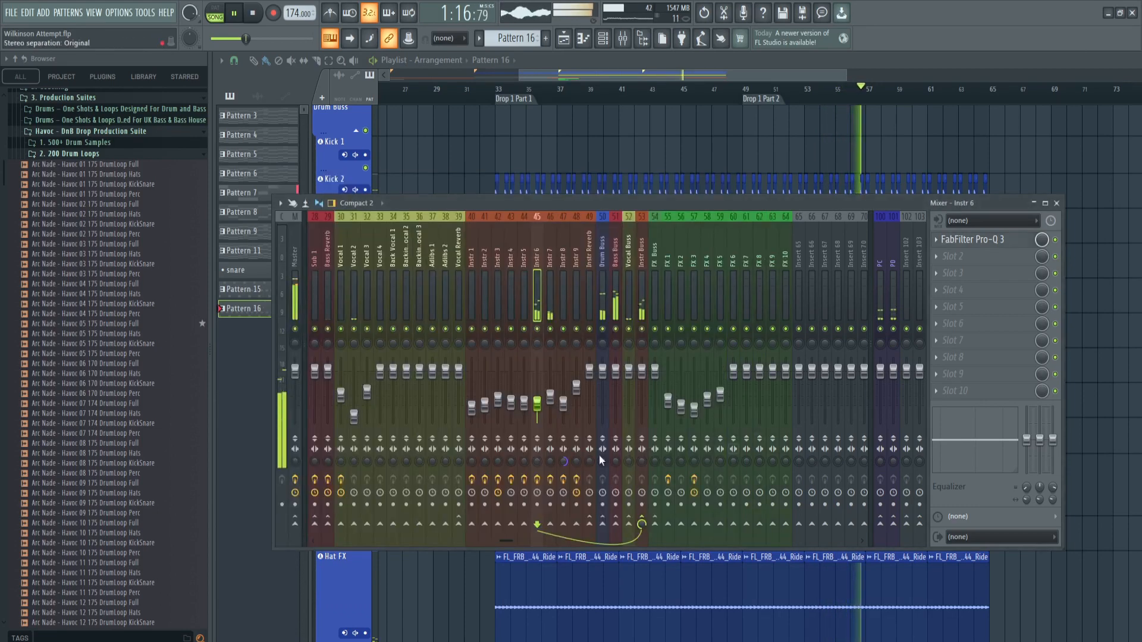
{"action": "left_click", "coordinate": [1056, 204]}
- Create a new empty Pattern 1 and place its clip on the Instr 8 track at bar 66, past the drop's end
{"action": "scroll", "coordinate": [935, 375], "scroll_direction": "down", "scroll_amount": 5}
{"action": "scroll", "coordinate": [934, 354], "scroll_direction": "down", "scroll_amount": 20}
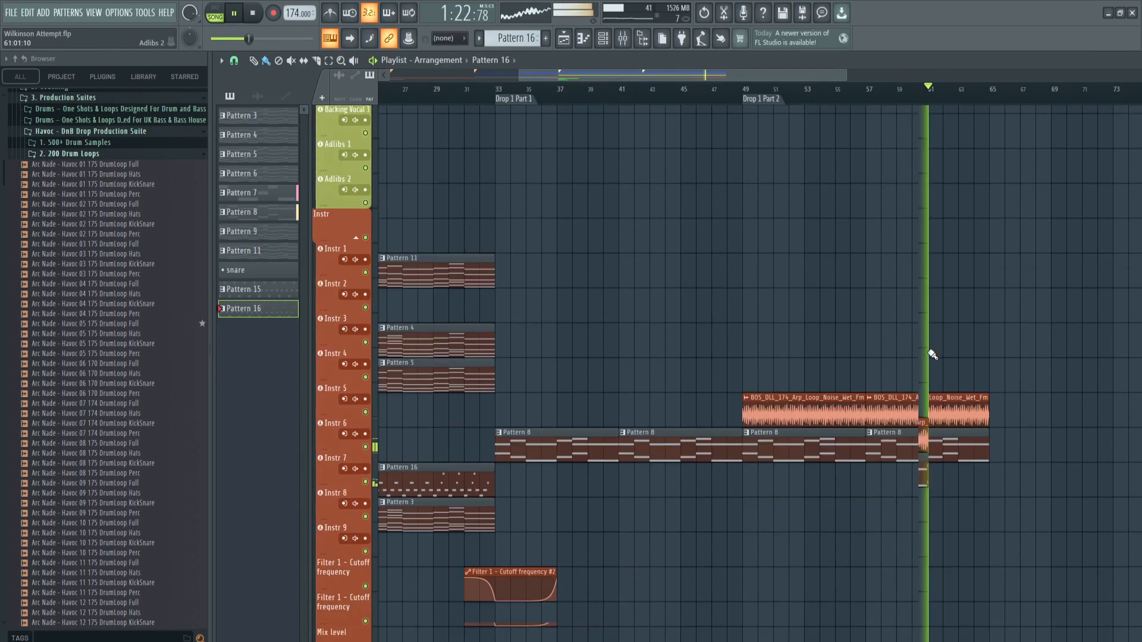
{"action": "scroll", "coordinate": [933, 355], "scroll_direction": "down", "scroll_amount": 5}
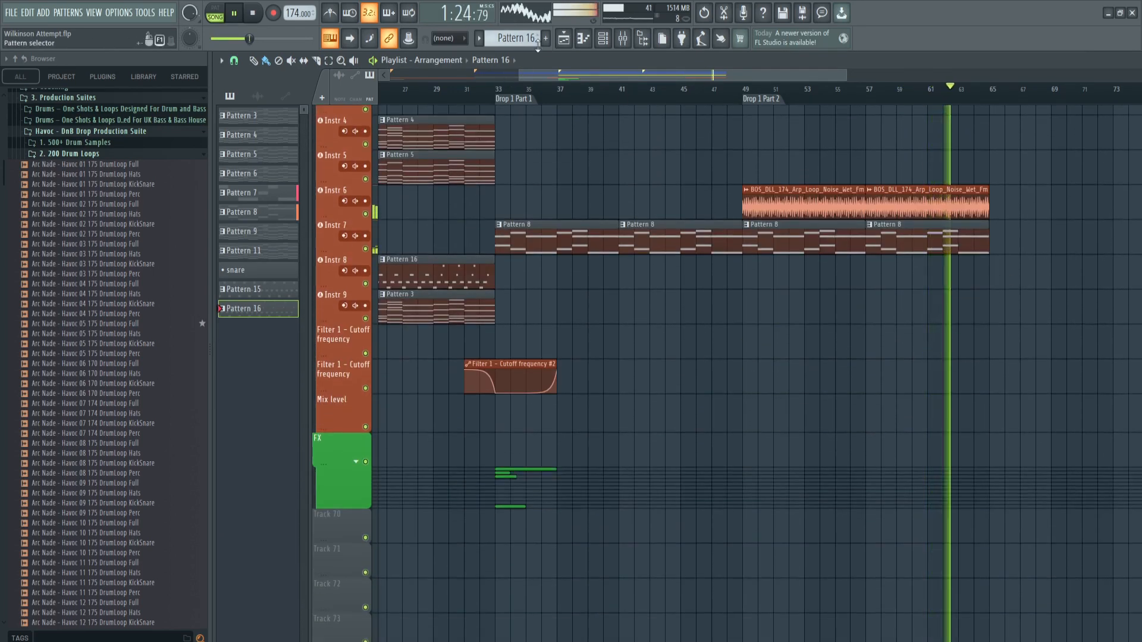
{"action": "key", "text": "F4"}
{"action": "key", "text": "Return"}
{"action": "left_click", "coordinate": [1004, 269]}
{"action": "left_click_drag", "start_coordinate": [1009, 274], "coordinate": [1013, 274]}
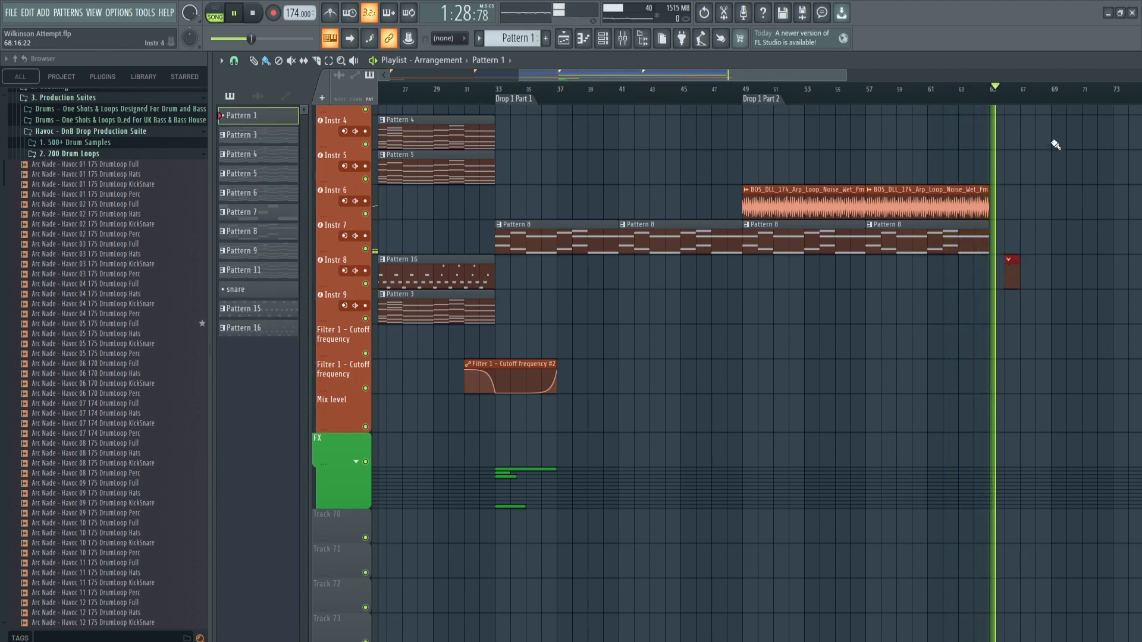